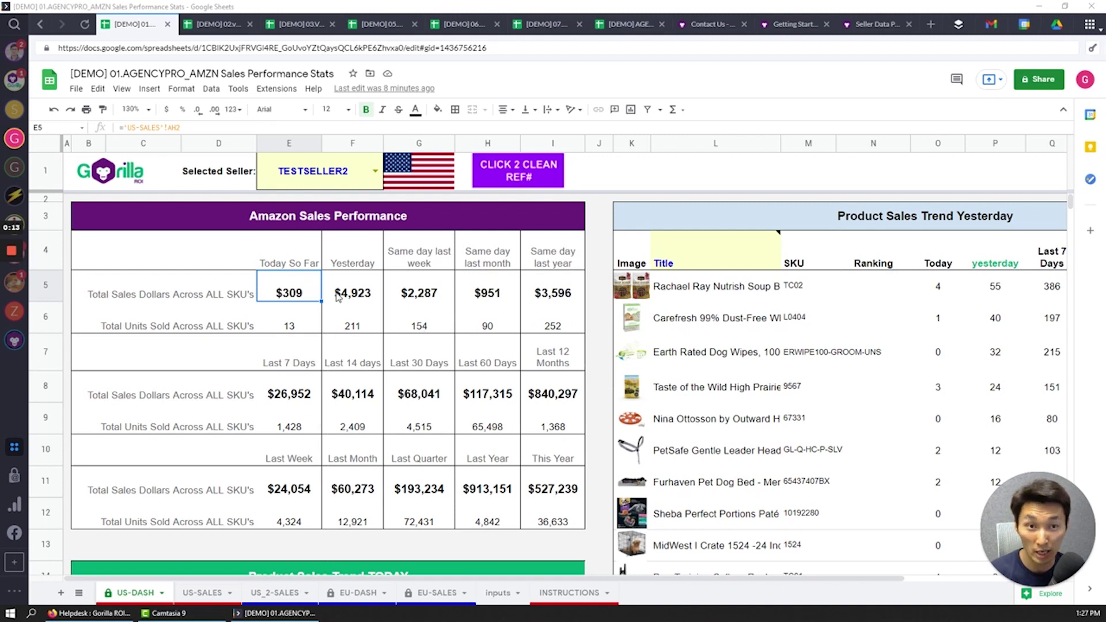
- Review the sales dollars and units per period in the Amazon Sales Performance table and the product trend tables beneath it
{"action": "left_click", "coordinate": [355, 328]}
{"action": "left_click", "coordinate": [353, 392]}
{"action": "left_click", "coordinate": [433, 481]}
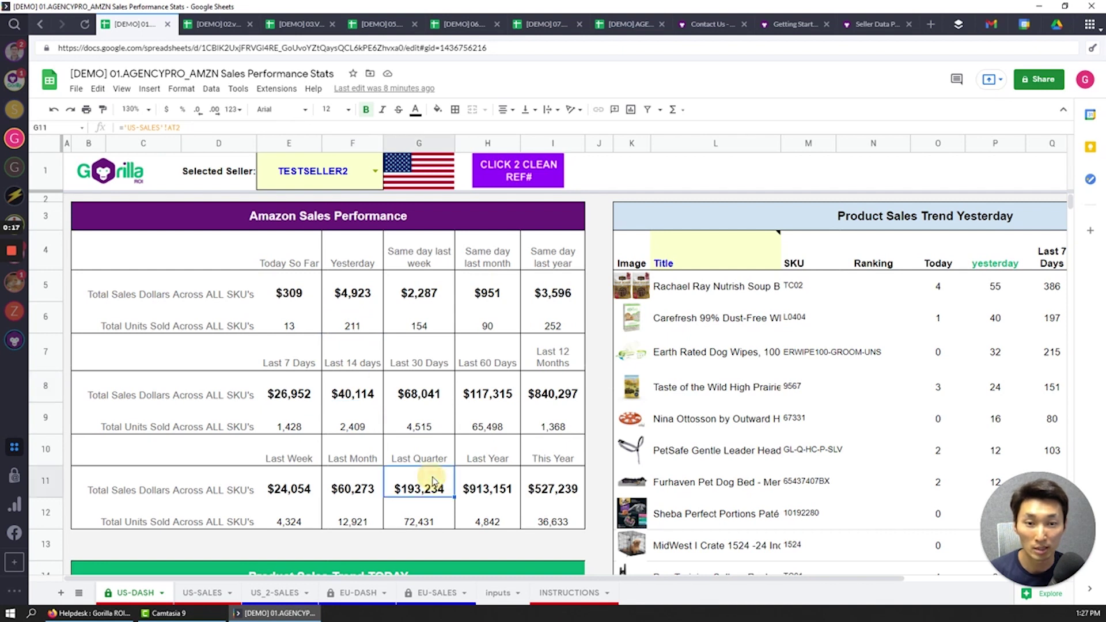
{"action": "left_click", "coordinate": [489, 389]}
{"action": "left_click", "coordinate": [548, 496]}
{"action": "left_click", "coordinate": [484, 488]}
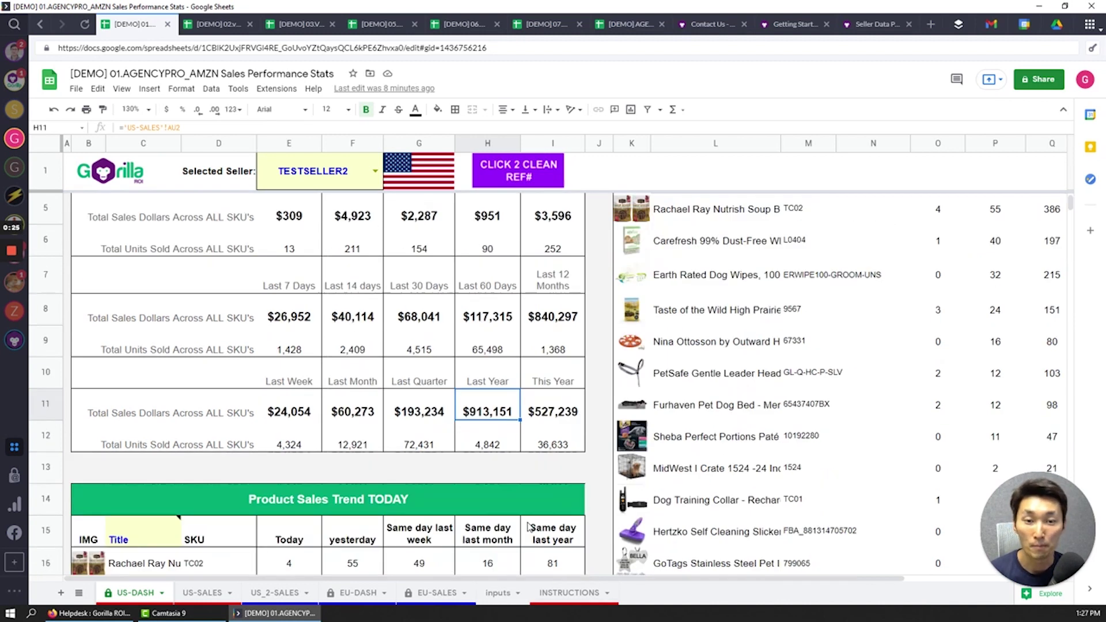
{"action": "scroll", "coordinate": [529, 521], "scroll_direction": "down", "scroll_amount": 5}
{"action": "scroll", "coordinate": [520, 498], "scroll_direction": "down", "scroll_amount": 4}
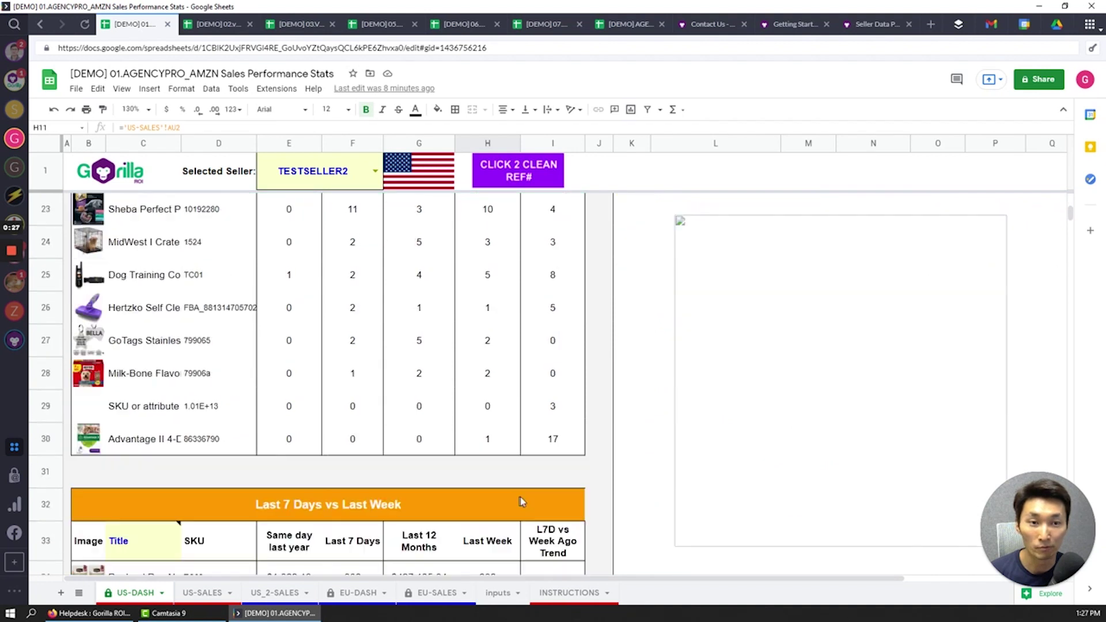
{"action": "scroll", "coordinate": [521, 498], "scroll_direction": "up", "scroll_amount": 9}
- Examine the today and yesterday figures per product in the Product Sales Trend Yesterday table
{"action": "left_click_drag", "start_coordinate": [547, 577], "coordinate": [752, 572]}
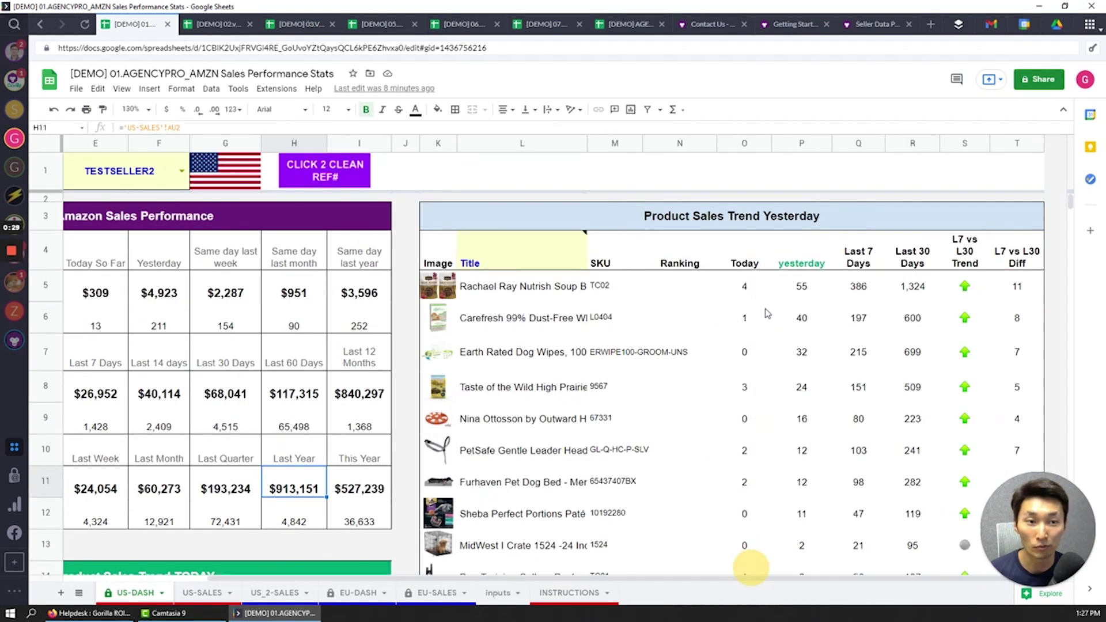
{"action": "left_click", "coordinate": [750, 293]}
{"action": "left_click", "coordinate": [779, 353]}
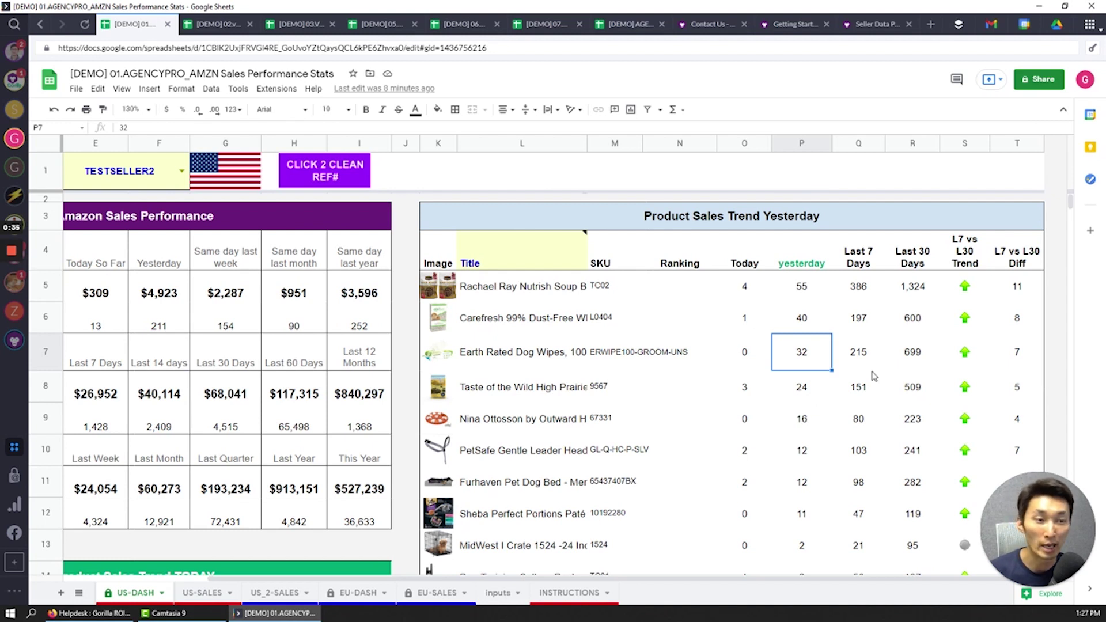
{"action": "scroll", "coordinate": [884, 440], "scroll_direction": "down", "scroll_amount": 3}
{"action": "scroll", "coordinate": [883, 440], "scroll_direction": "up", "scroll_amount": 3}
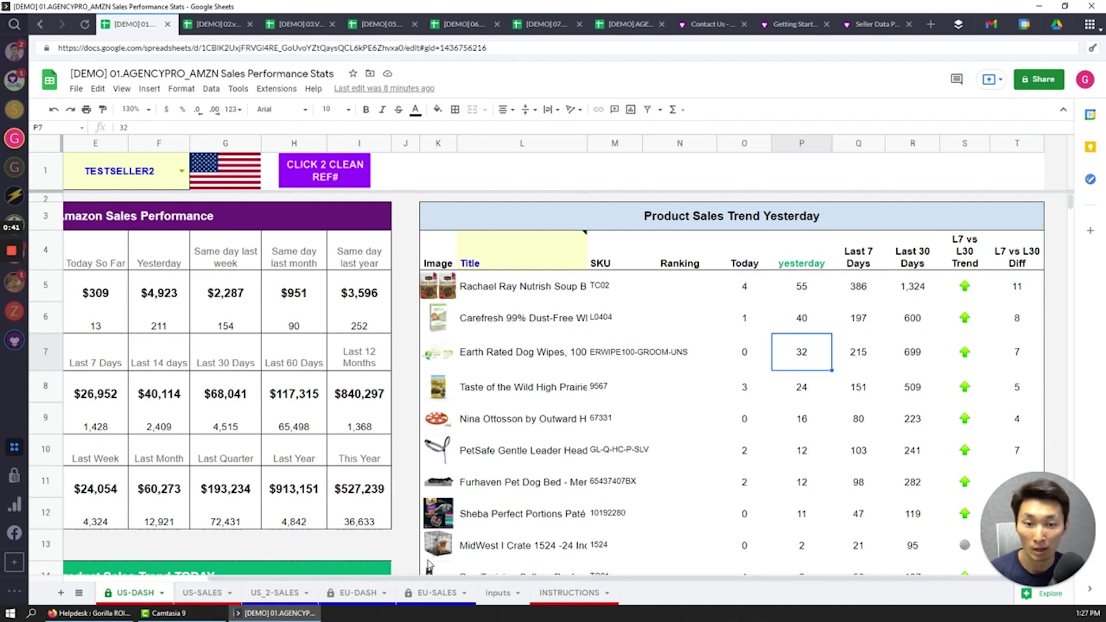
{"action": "scroll", "coordinate": [213, 578], "scroll_direction": "left", "scroll_amount": 3}
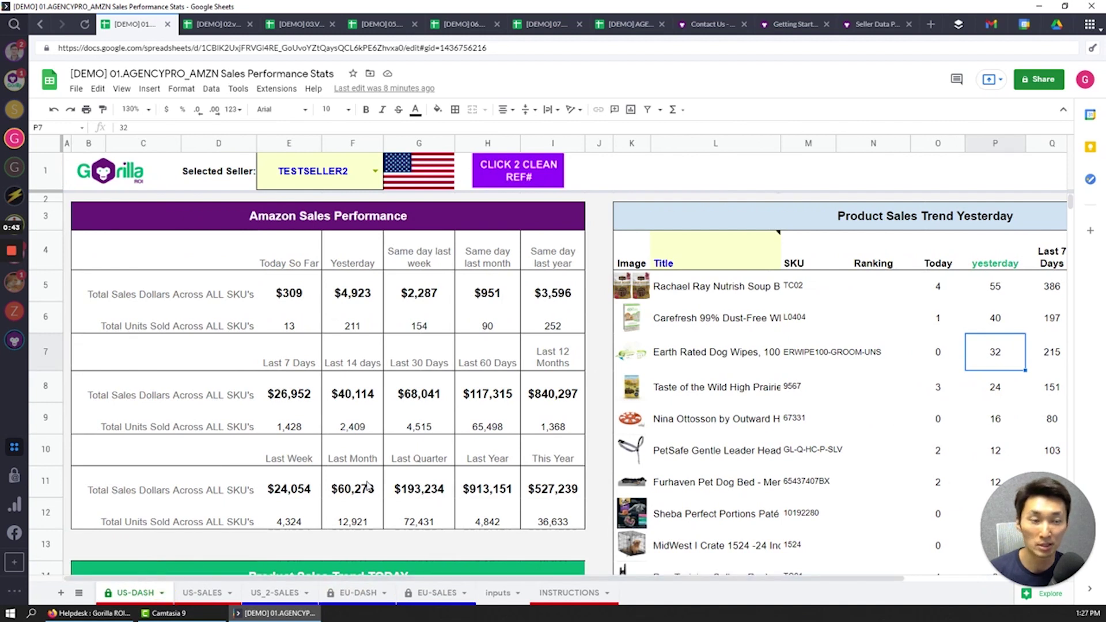
- Examine the per-SKU sales counts by period and the product identifier columns on the US-SALES sheet
{"action": "left_click", "coordinate": [199, 593]}
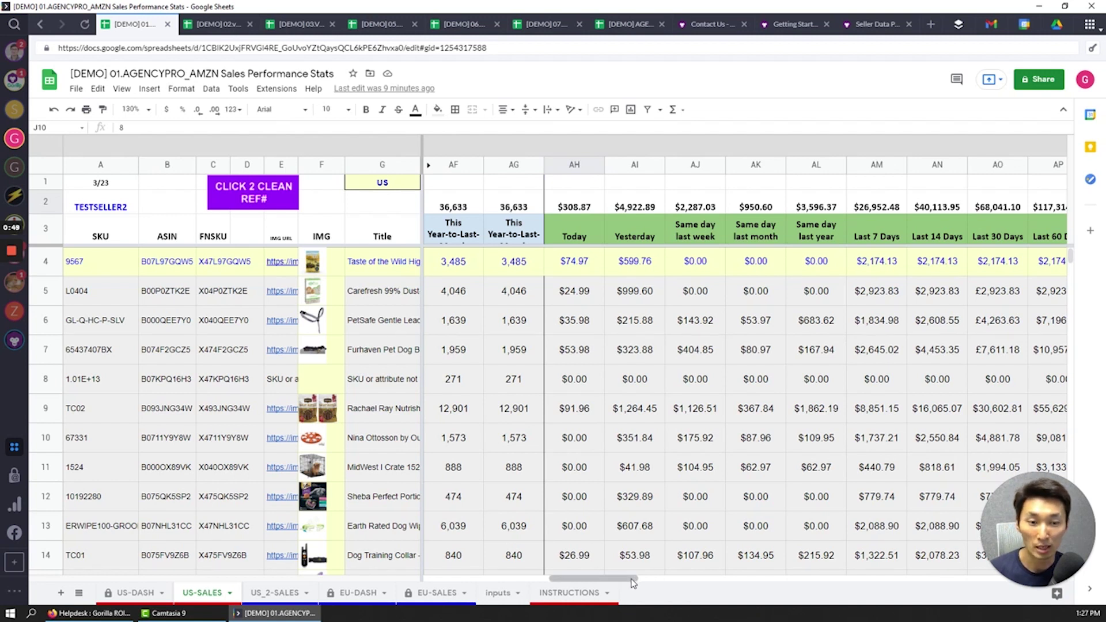
{"action": "left_click_drag", "start_coordinate": [622, 578], "coordinate": [499, 455]}
{"action": "left_click", "coordinate": [513, 413]}
{"action": "left_click", "coordinate": [512, 362]}
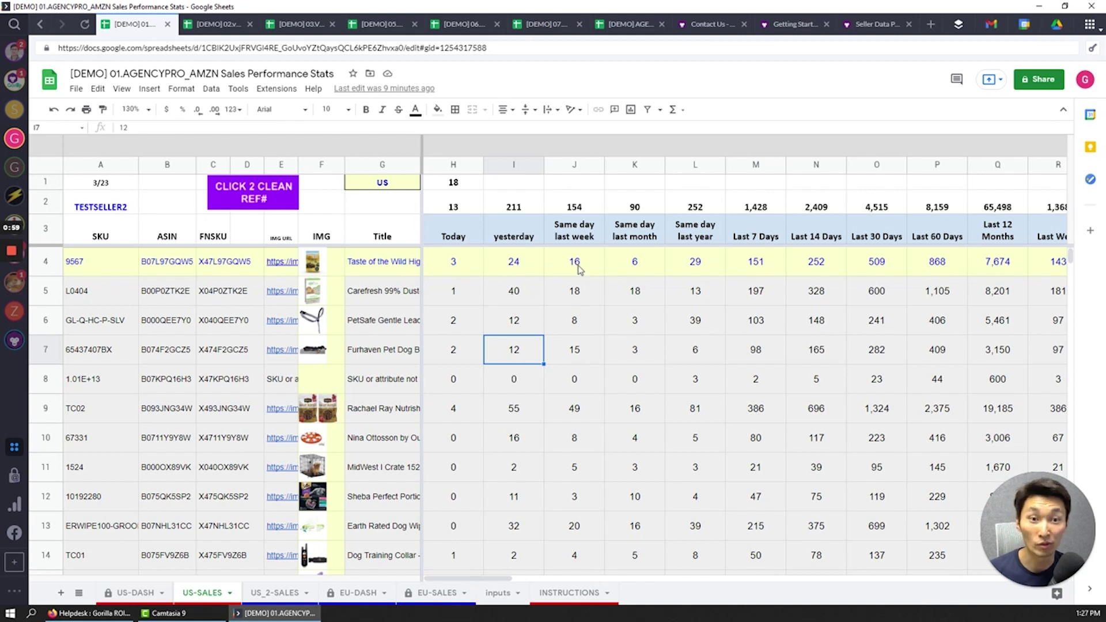
{"action": "left_click_drag", "start_coordinate": [579, 270], "coordinate": [570, 438]}
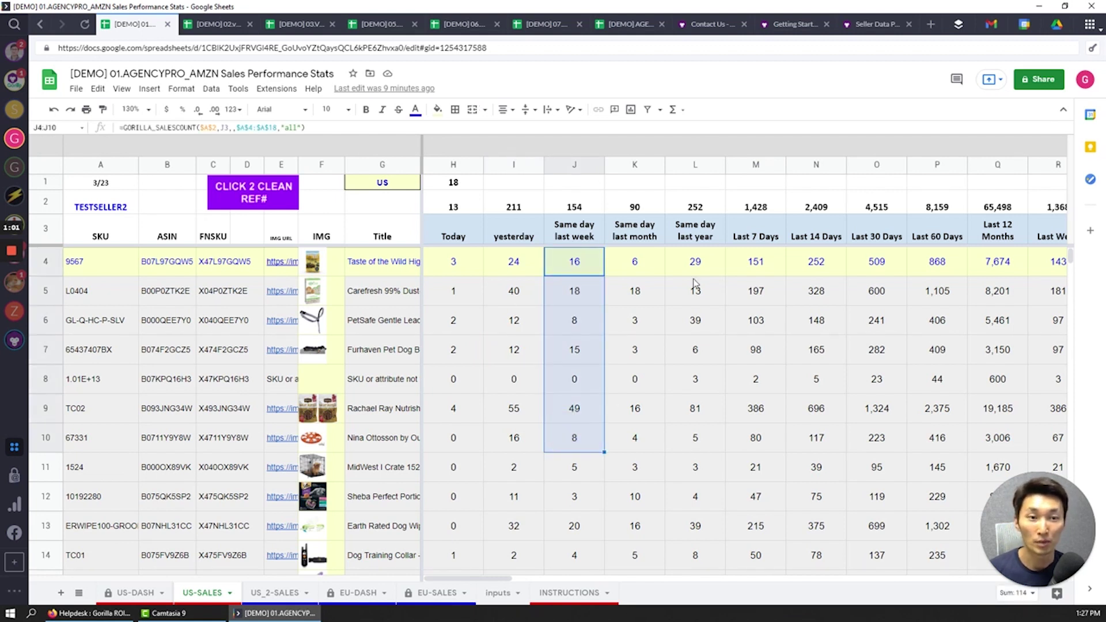
{"action": "left_click_drag", "start_coordinate": [756, 262], "coordinate": [766, 439]}
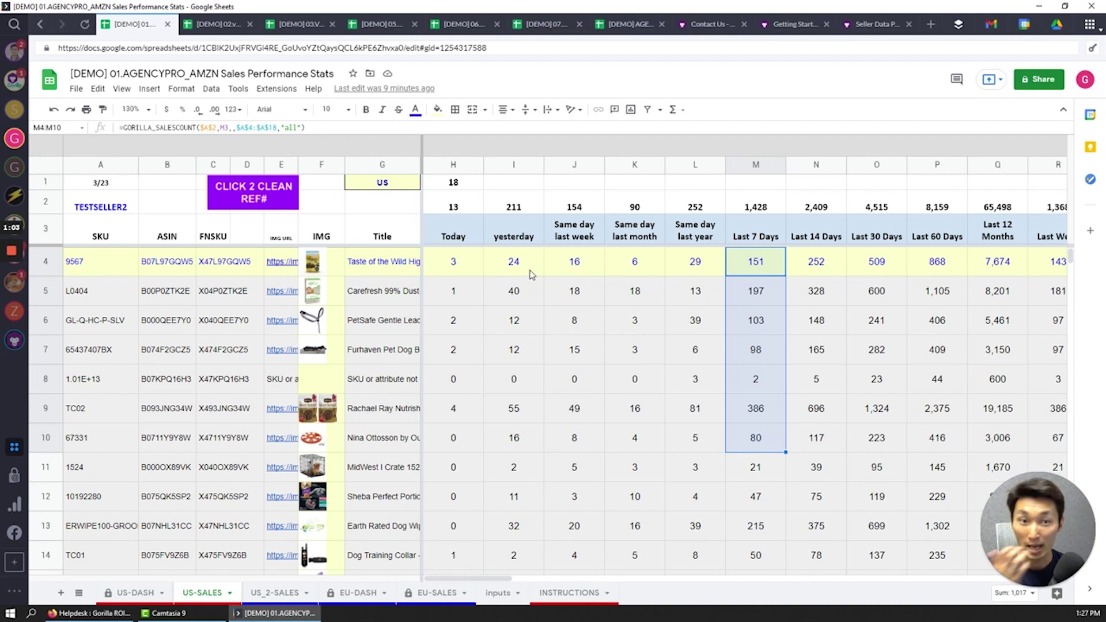
{"action": "left_click_drag", "start_coordinate": [530, 271], "coordinate": [538, 437]}
{"action": "left_click_drag", "start_coordinate": [933, 266], "coordinate": [936, 438]}
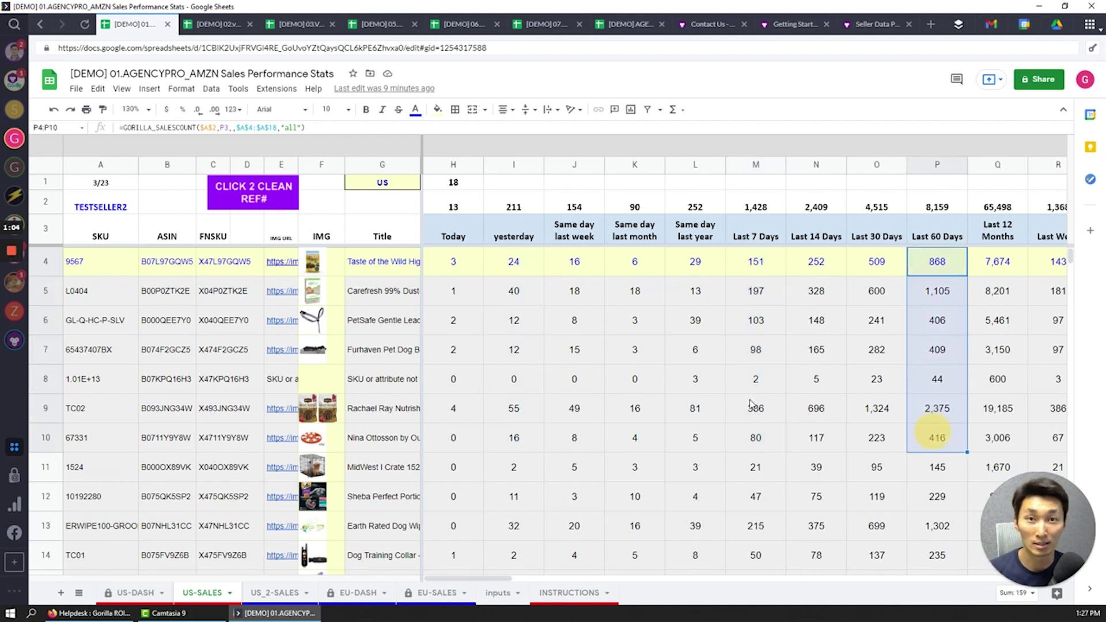
{"action": "left_click", "coordinate": [714, 407]}
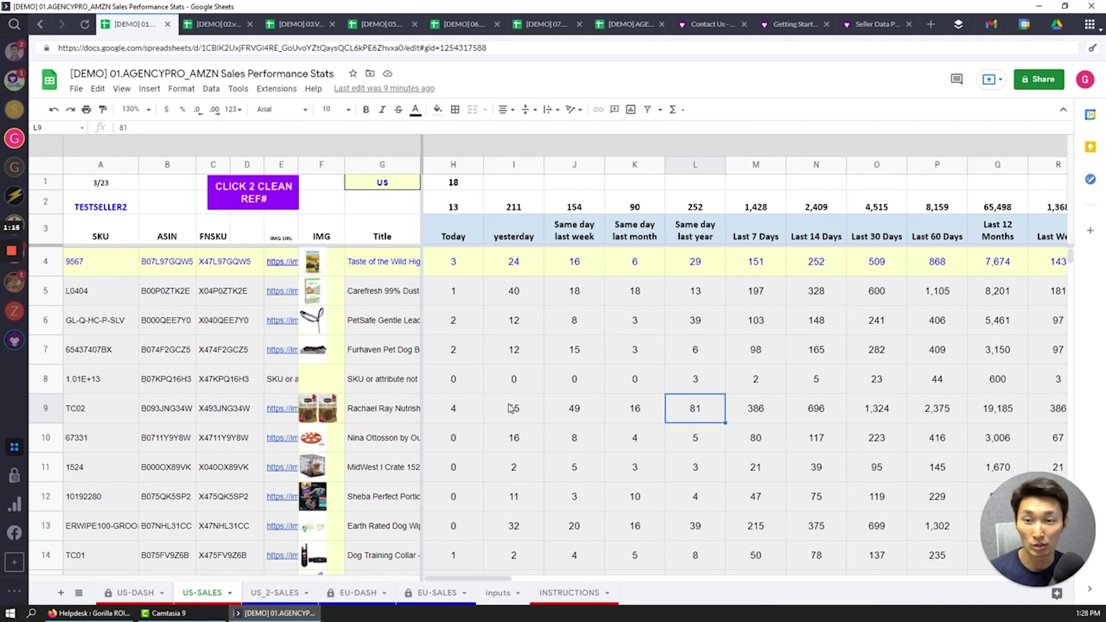
{"action": "left_click", "coordinate": [208, 417]}
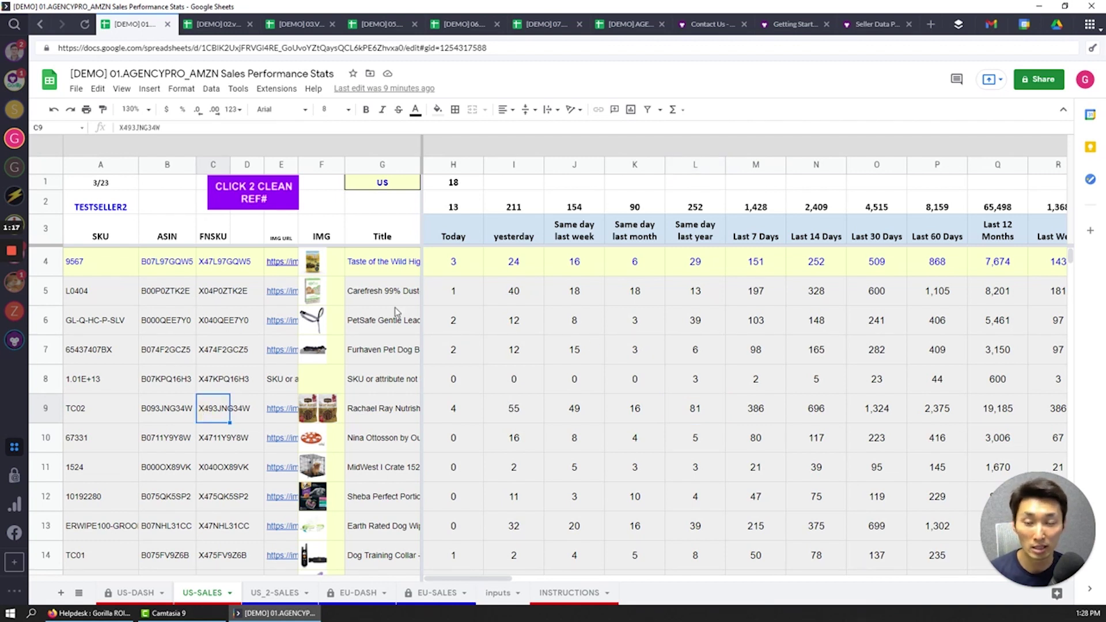
- Add a new blank sheet after US-SALES and enter the header SKU in cell A1
{"action": "left_click", "coordinate": [60, 593]}
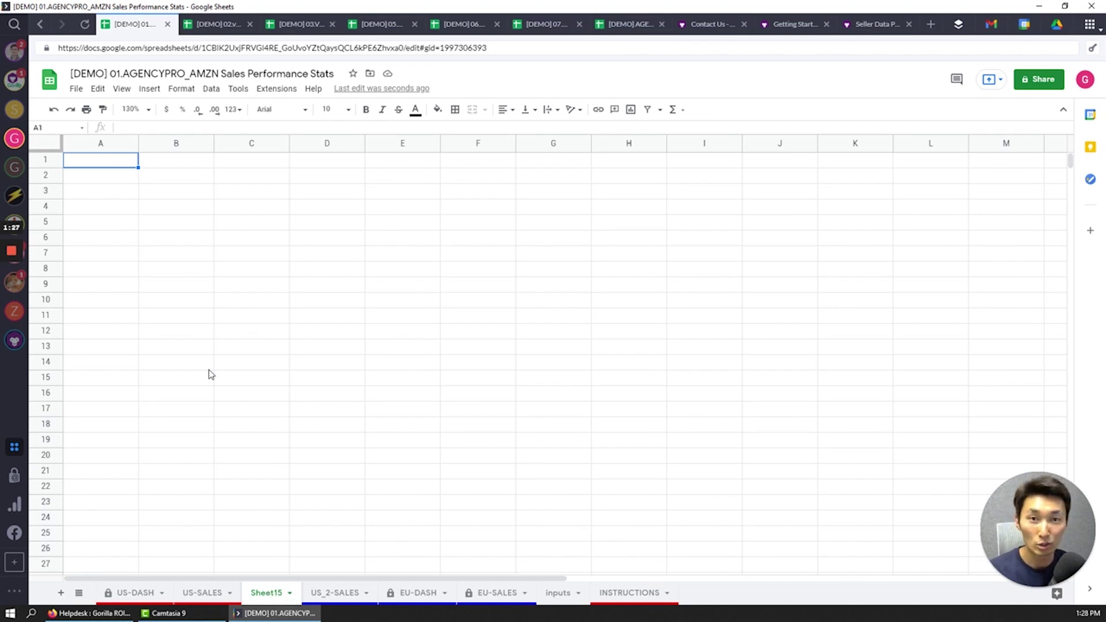
{"action": "type", "text": "SKU"}
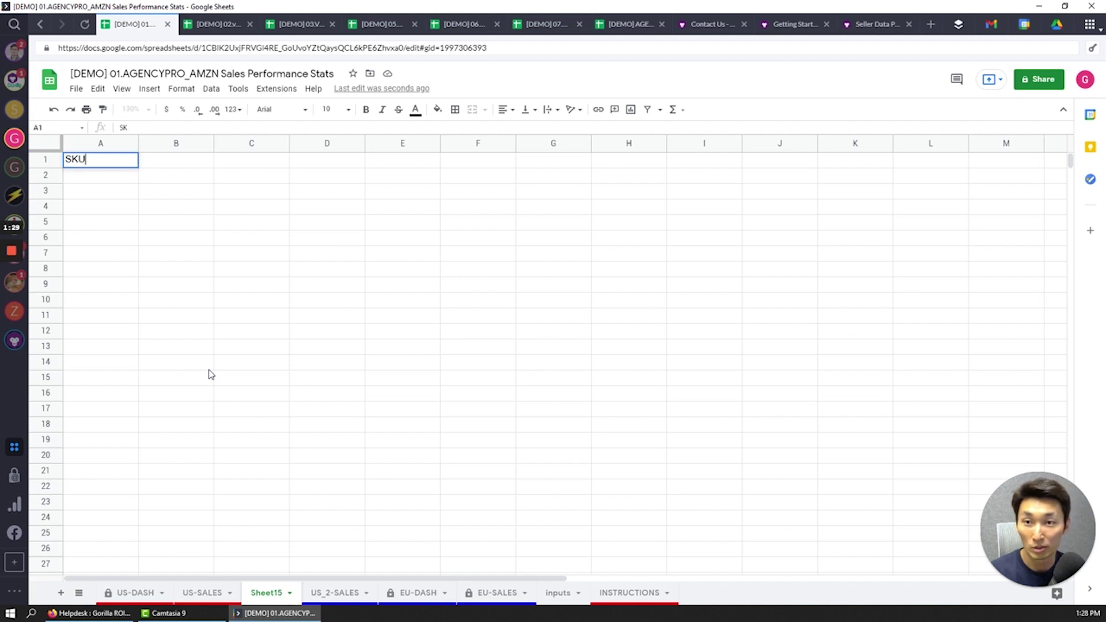
{"action": "key", "text": "Return"}
{"action": "key", "text": "Up"}
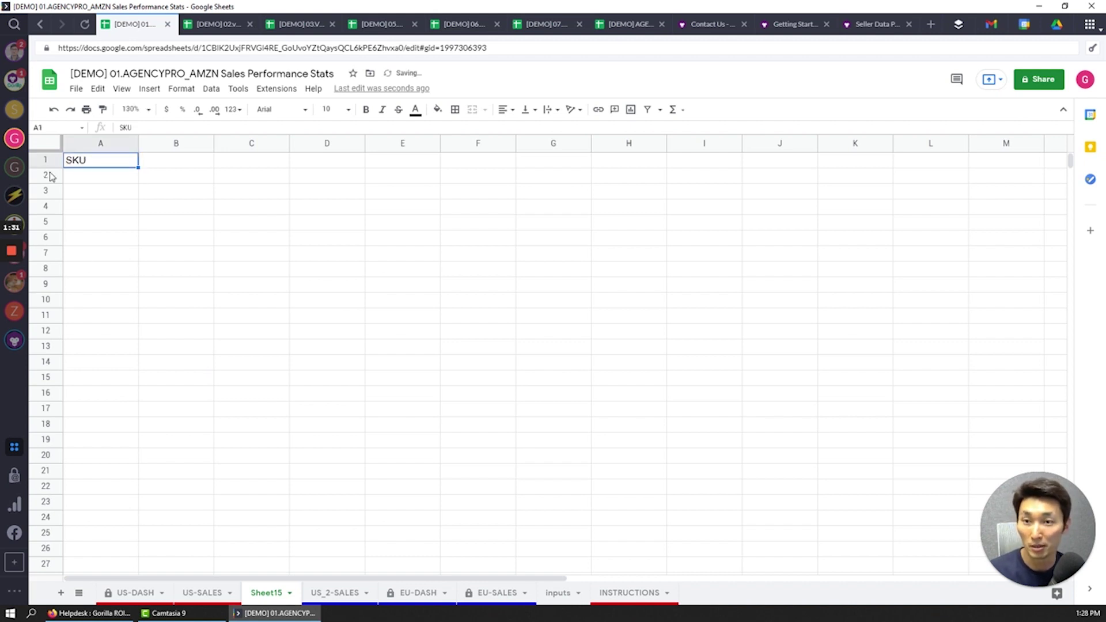
- Freeze the first row and add the headers ASIN in B1 and FNSKU in C1
{"action": "left_click_drag", "start_coordinate": [46, 153], "coordinate": [45, 169]}
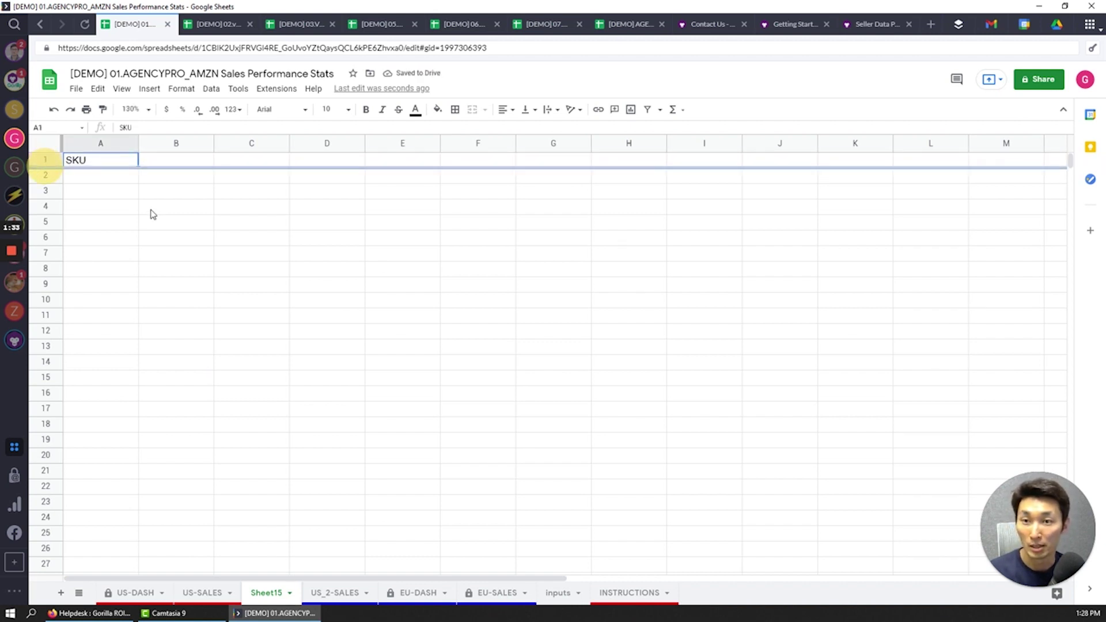
{"action": "left_click", "coordinate": [165, 162]}
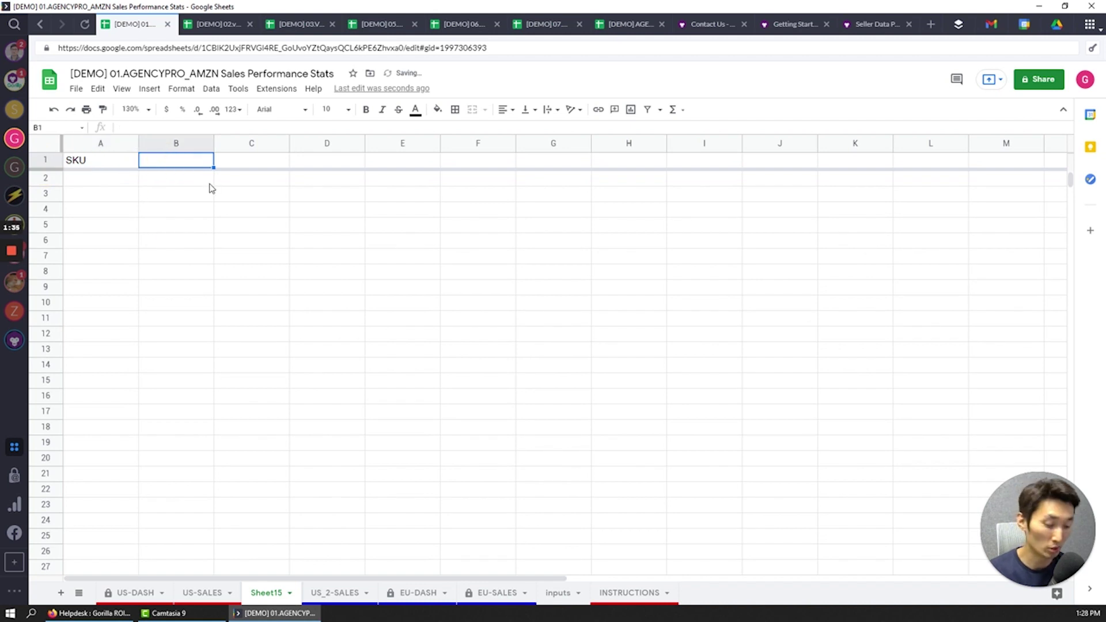
{"action": "type", "text": "ASIN"}
{"action": "key", "text": "Tab"}
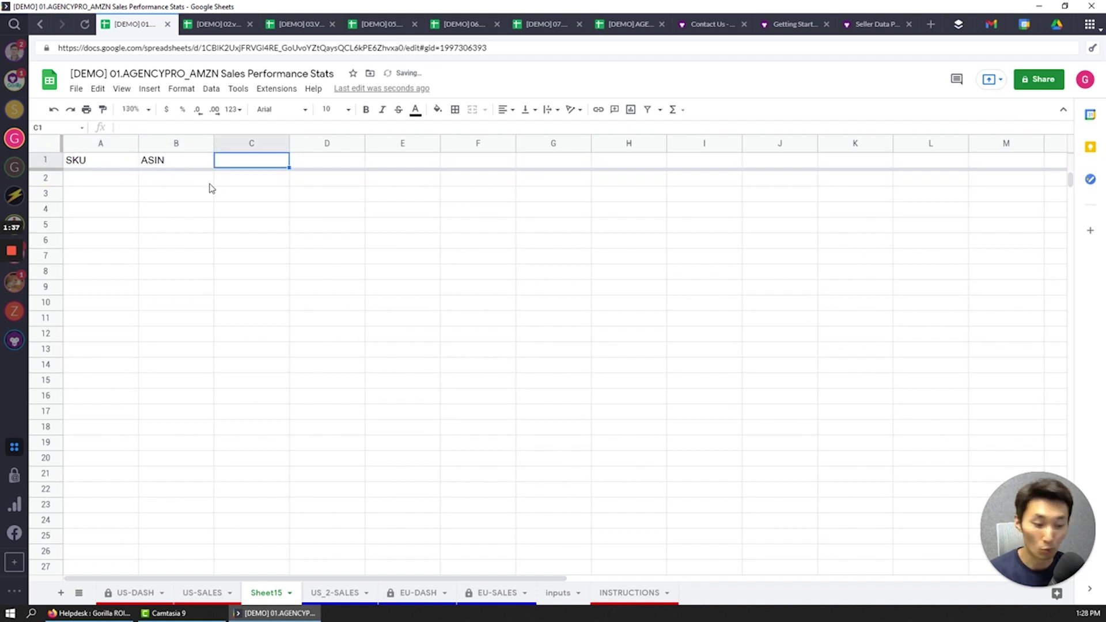
{"action": "type", "text": "FNSKU"}
{"action": "key", "text": "Tab"}
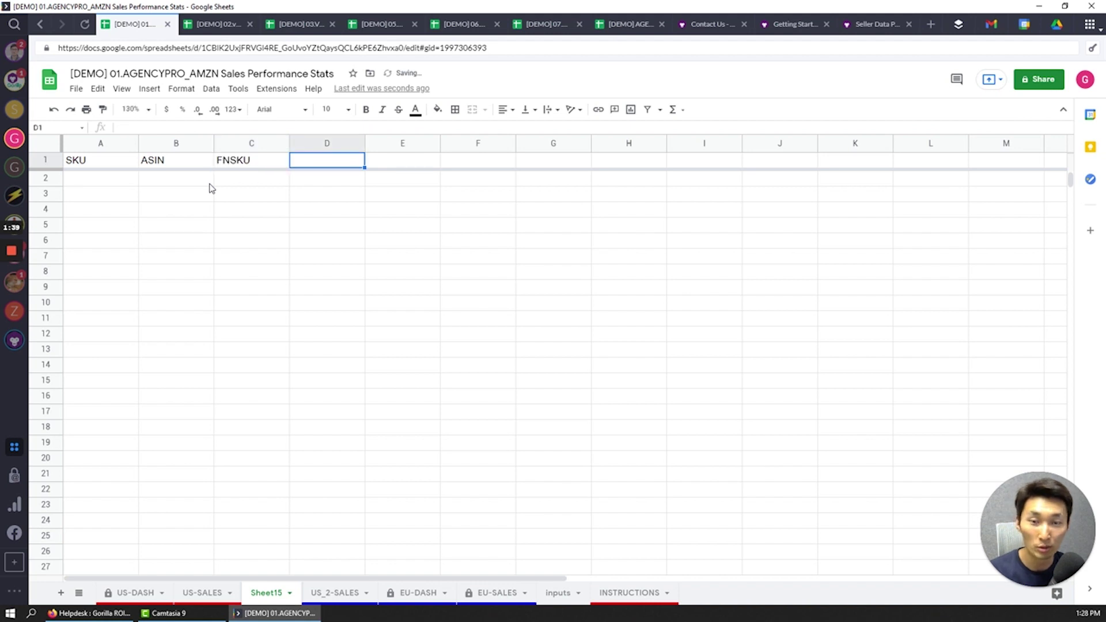
- Enter the header IMG URL in cell D1
{"action": "type", "text": "IMG"}
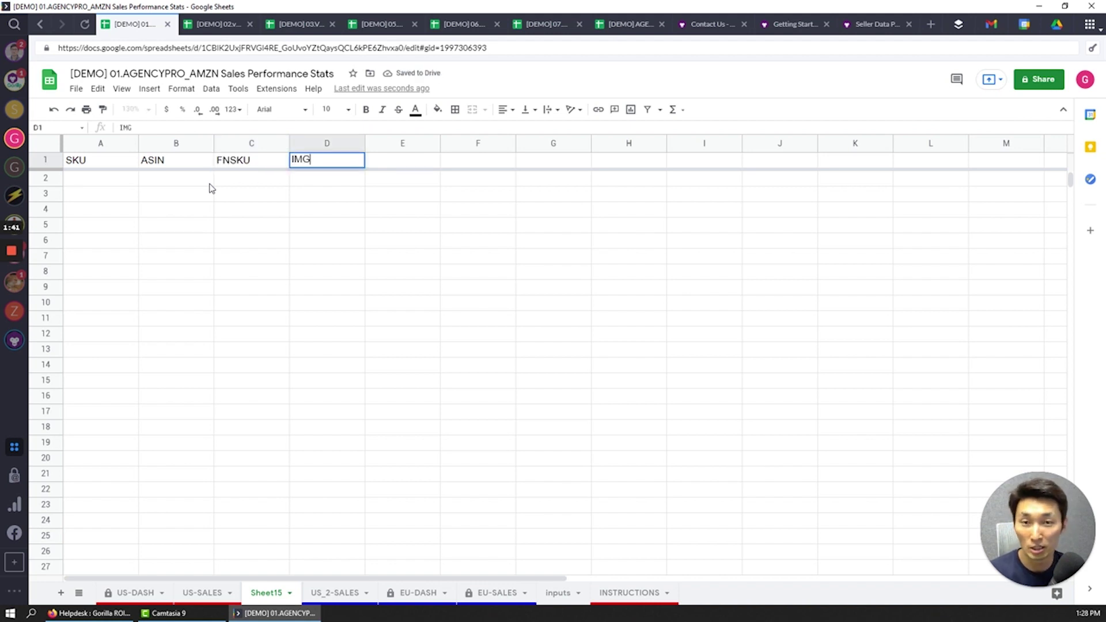
{"action": "key", "text": "Tab"}
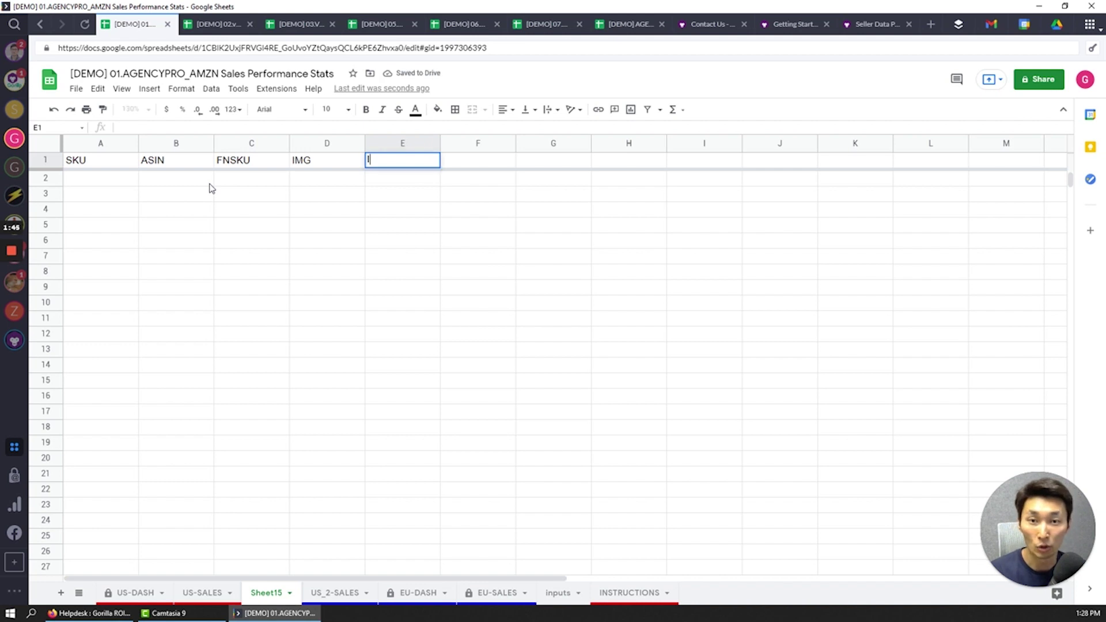
{"action": "type", "text": "I"}
{"action": "key", "text": "Left"}
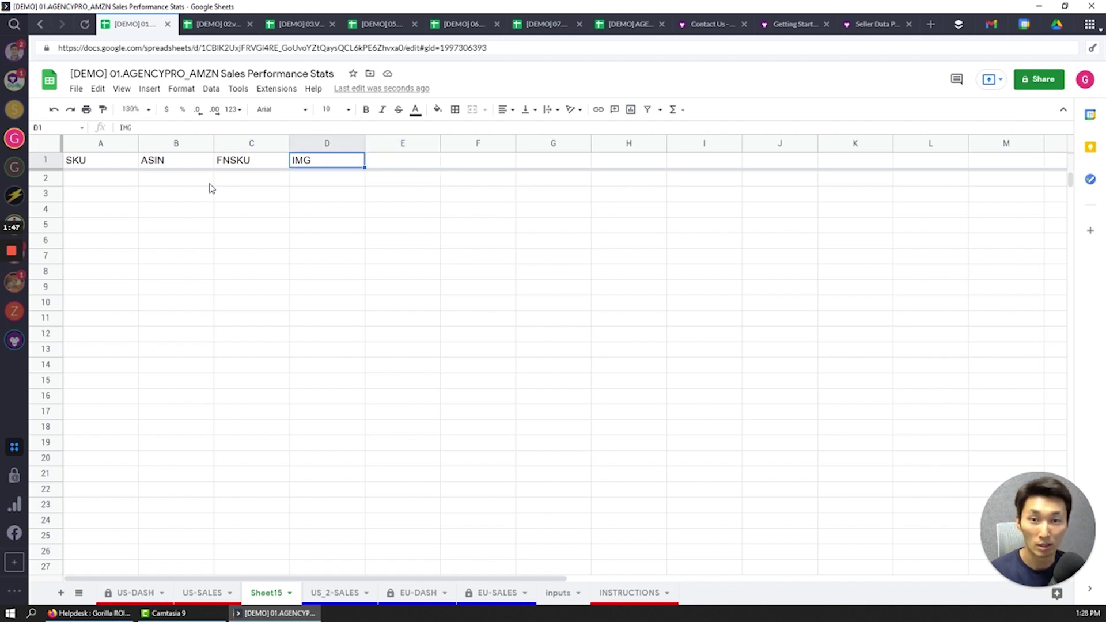
{"action": "key", "text": "Return"}
{"action": "type", "text": "URL"}
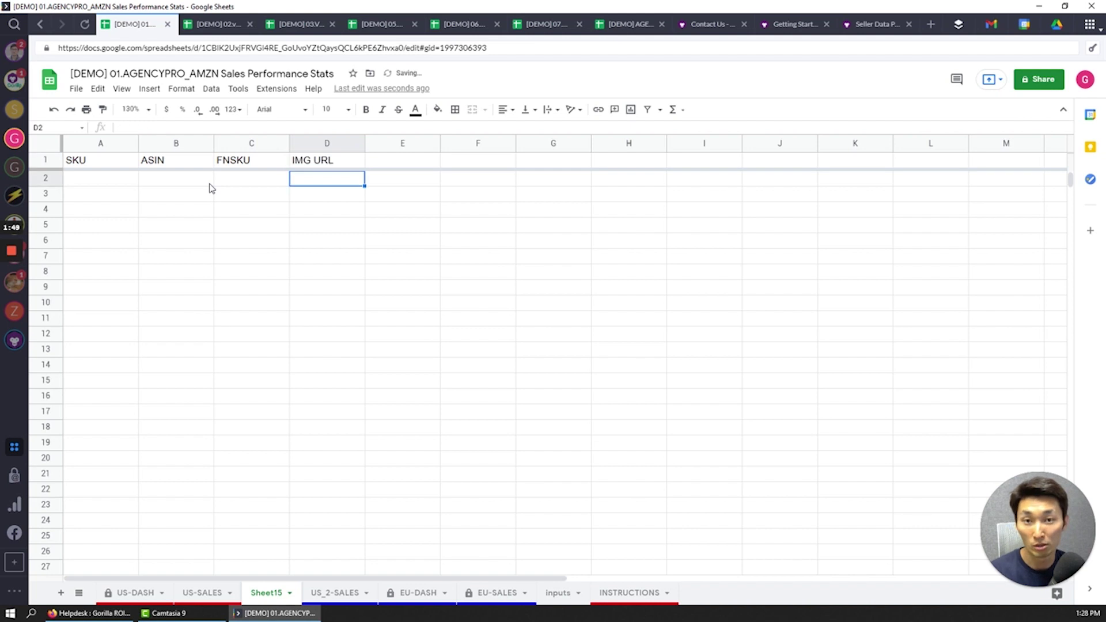
- Enter the headers IMG in cell E1 and TITLE in cell F1
{"action": "key", "text": "Tab"}
{"action": "type", "text": "IMG"}
{"action": "key", "text": "Return"}
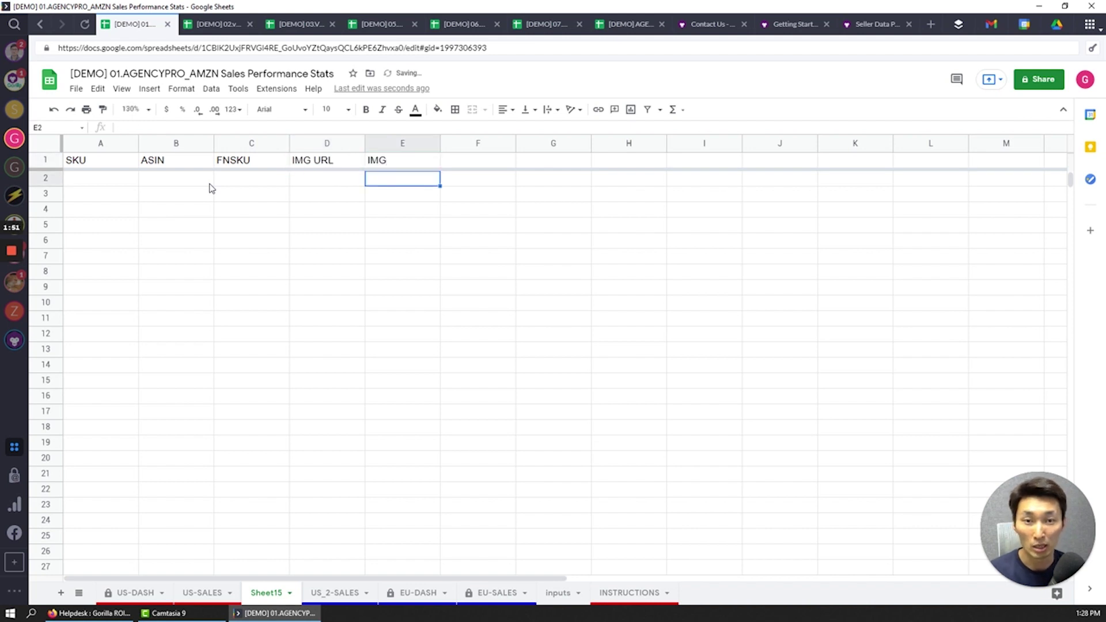
{"action": "key", "text": "Up"}
{"action": "key", "text": "Right"}
{"action": "type", "text": "TITLE"}
{"action": "key", "text": "Return"}
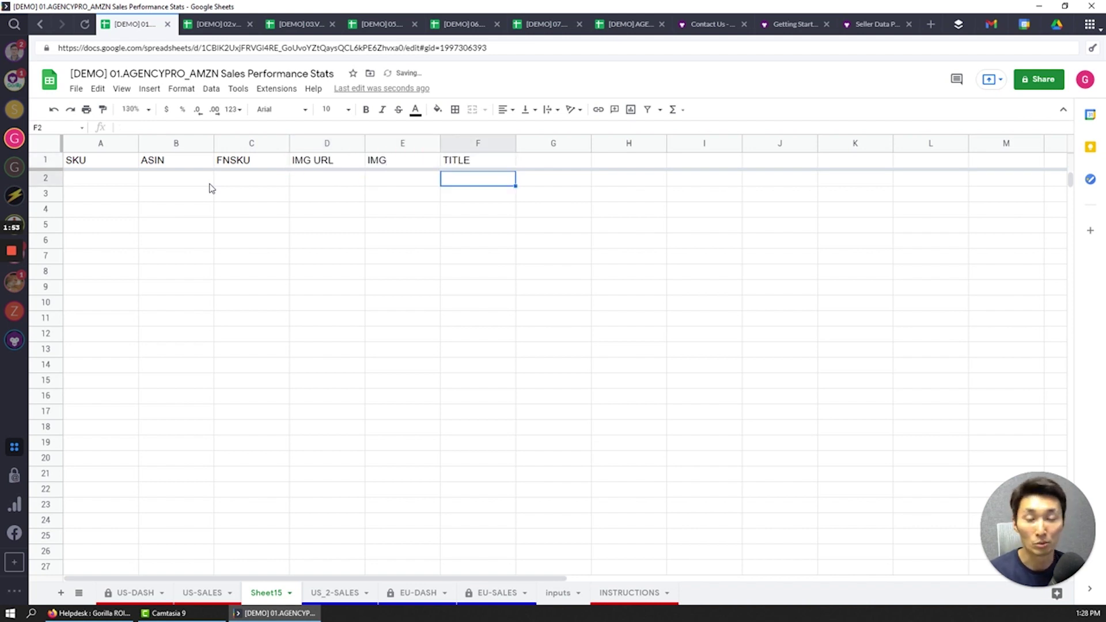
- Fill the SKU column by entering =GORILLA_SKULIST("TESTSELLER2") in cell A2
{"action": "left_click_drag", "start_coordinate": [111, 144], "coordinate": [499, 188]}
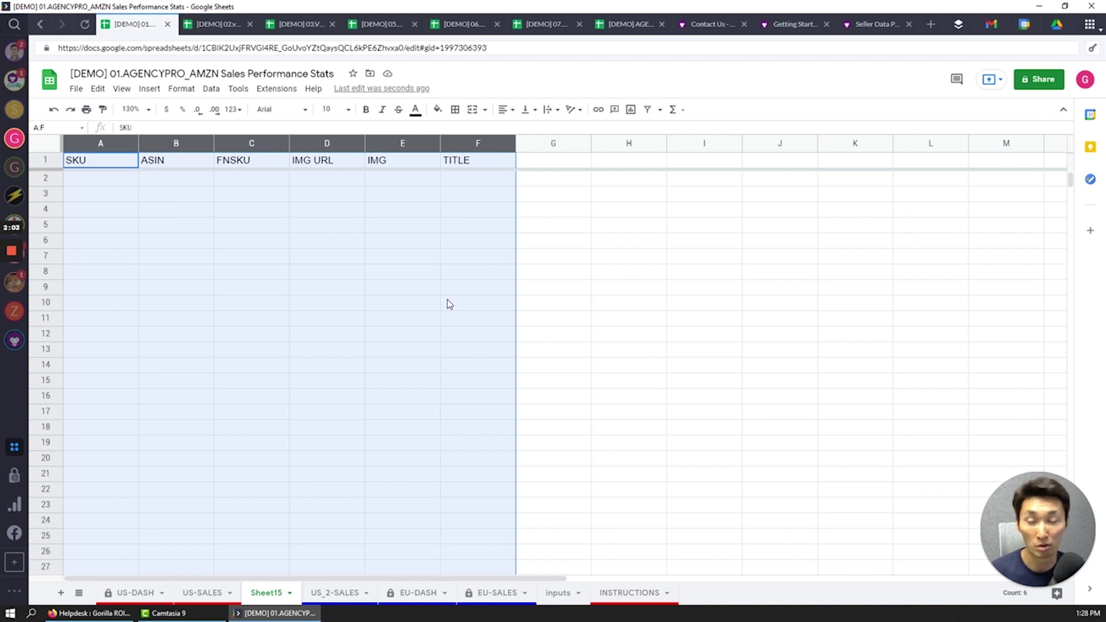
{"action": "left_click", "coordinate": [101, 183]}
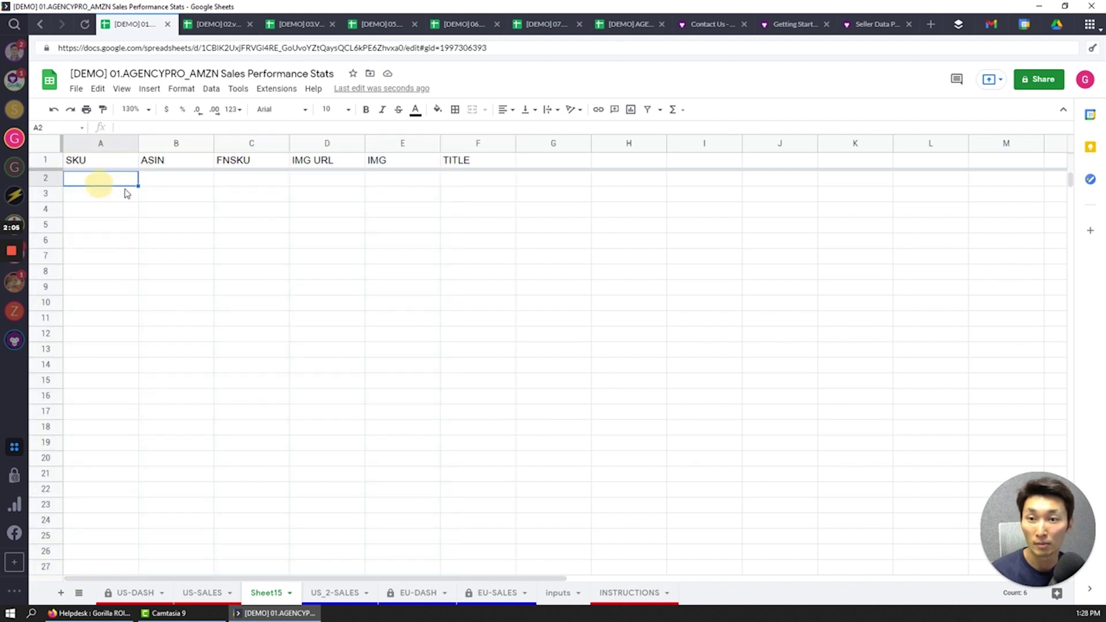
{"action": "type", "text": "="}
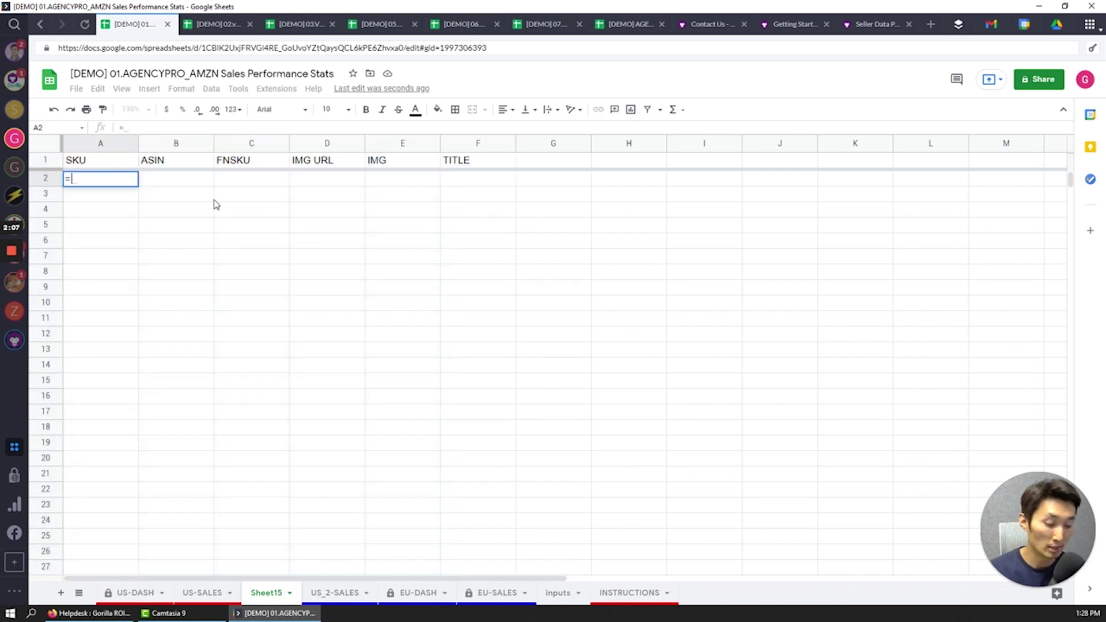
{"action": "type", "text": "gorilla"}
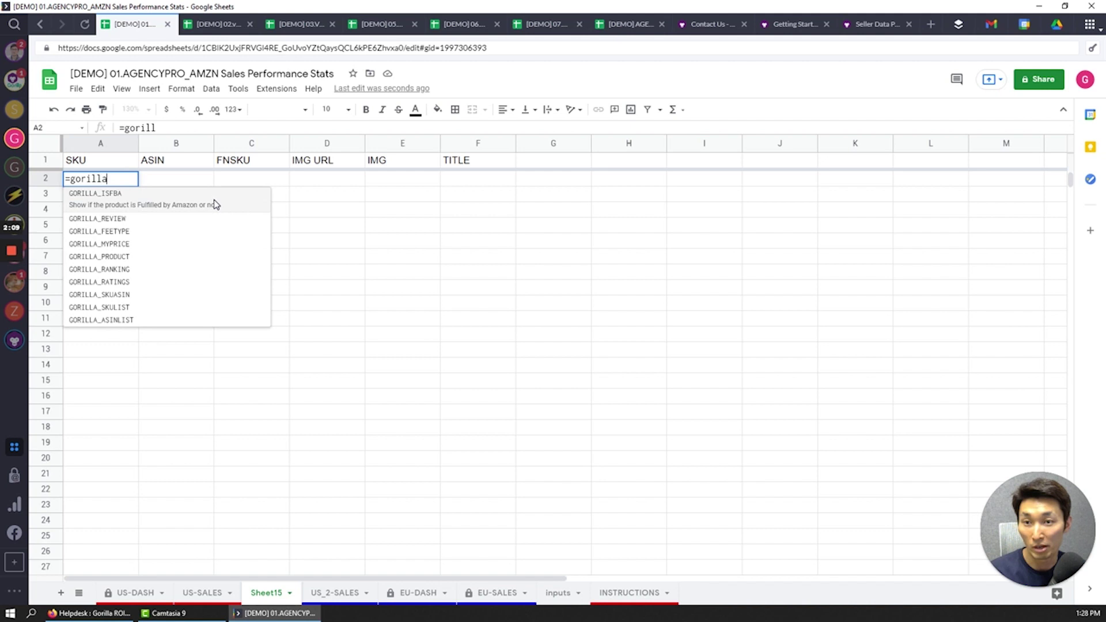
{"action": "type", "text": "_sku"}
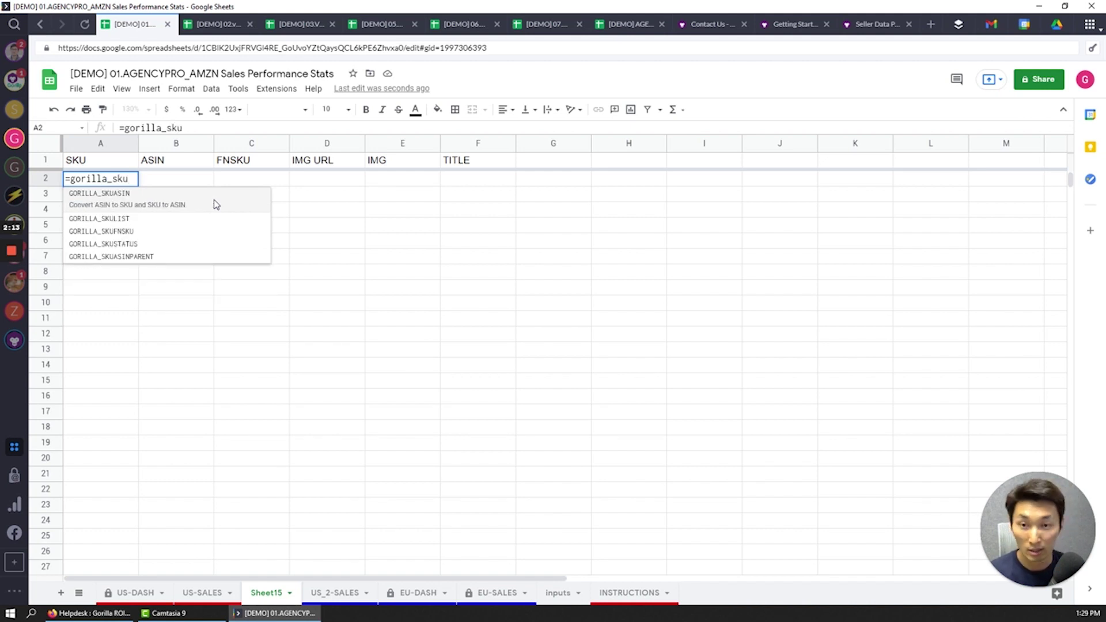
{"action": "type", "text": "li"}
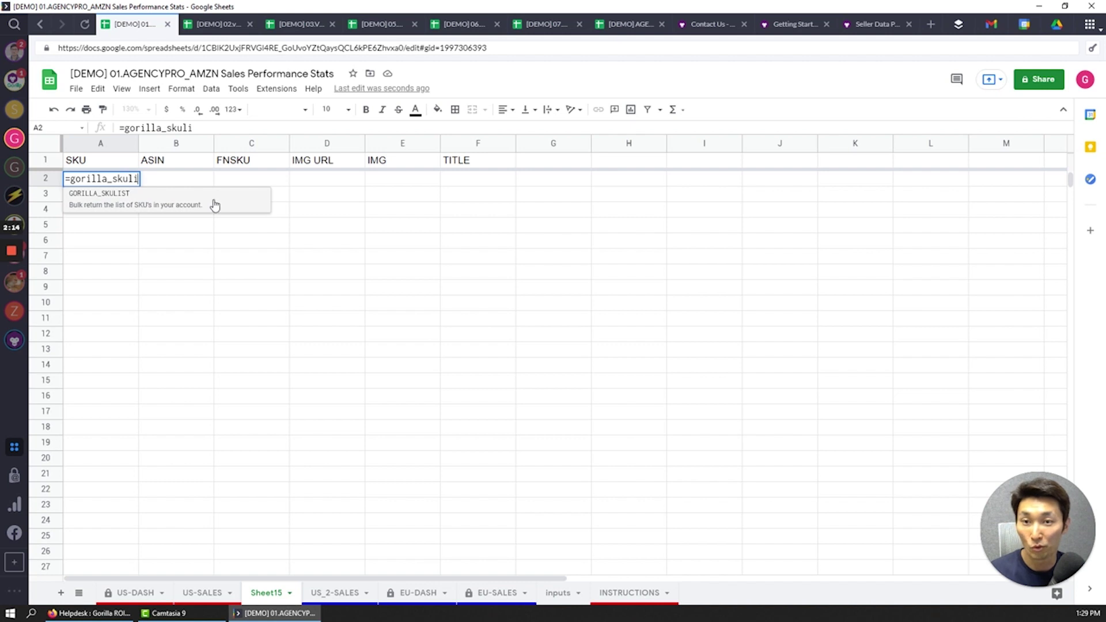
{"action": "left_click", "coordinate": [148, 206]}
{"action": "type", "text": "\""}
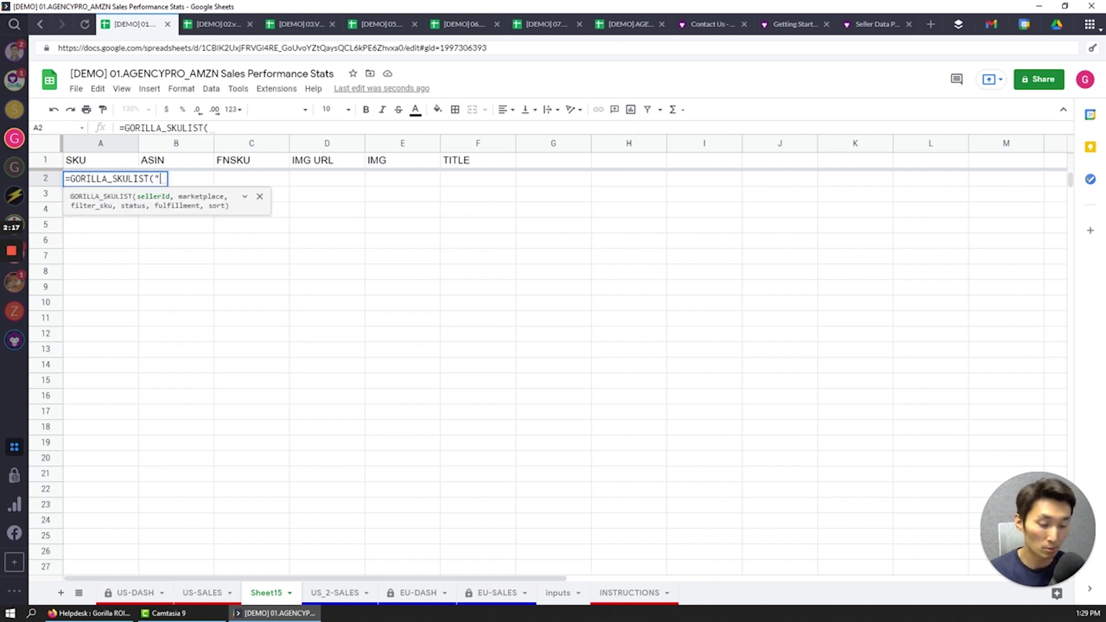
{"action": "type", "text": "TESTSELLER"}
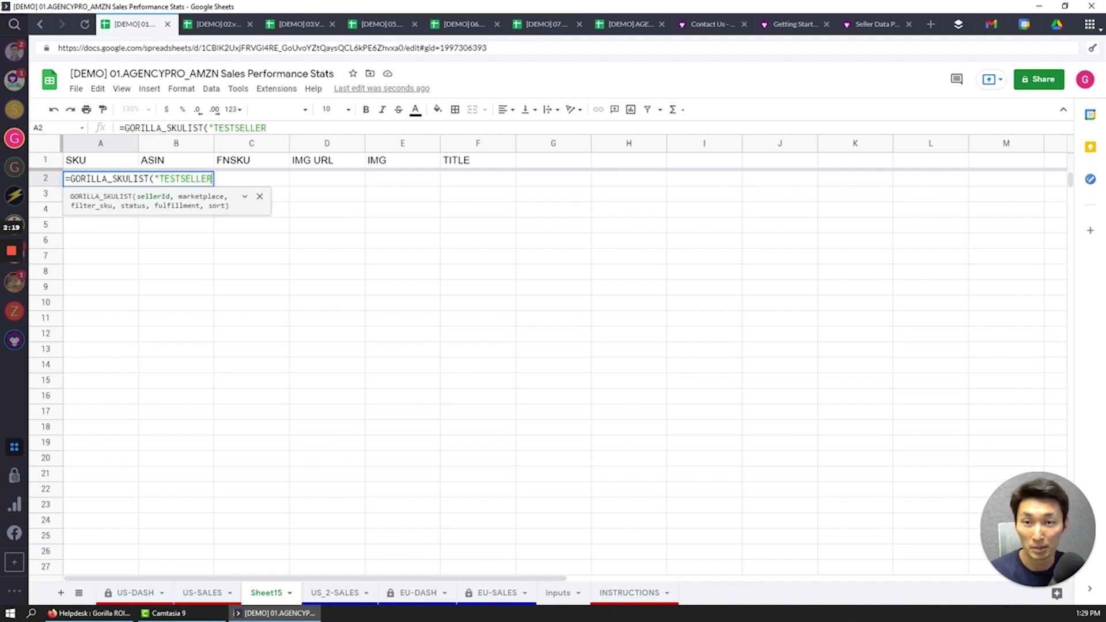
{"action": "type", "text": "2\""}
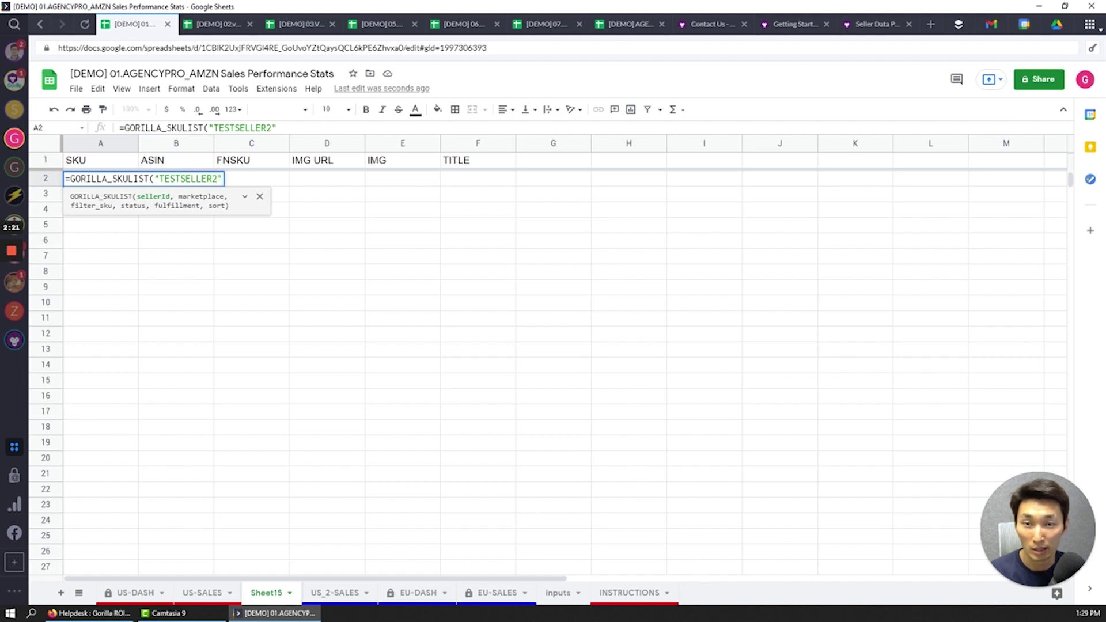
{"action": "type", "text": ")"}
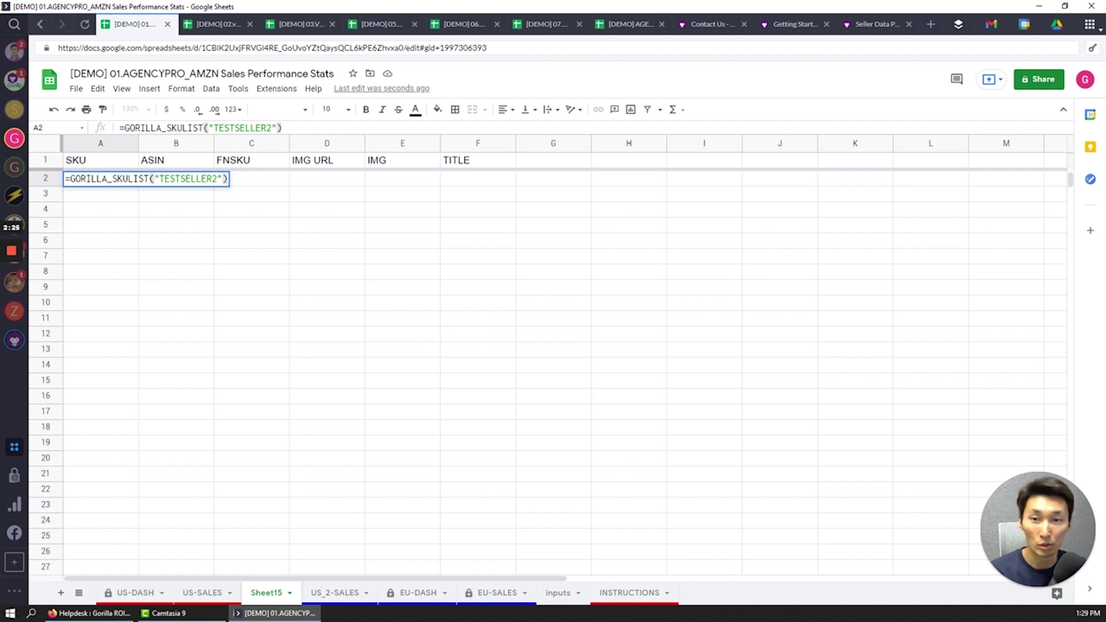
{"action": "key", "text": "Return"}
{"action": "left_click", "coordinate": [101, 178]}
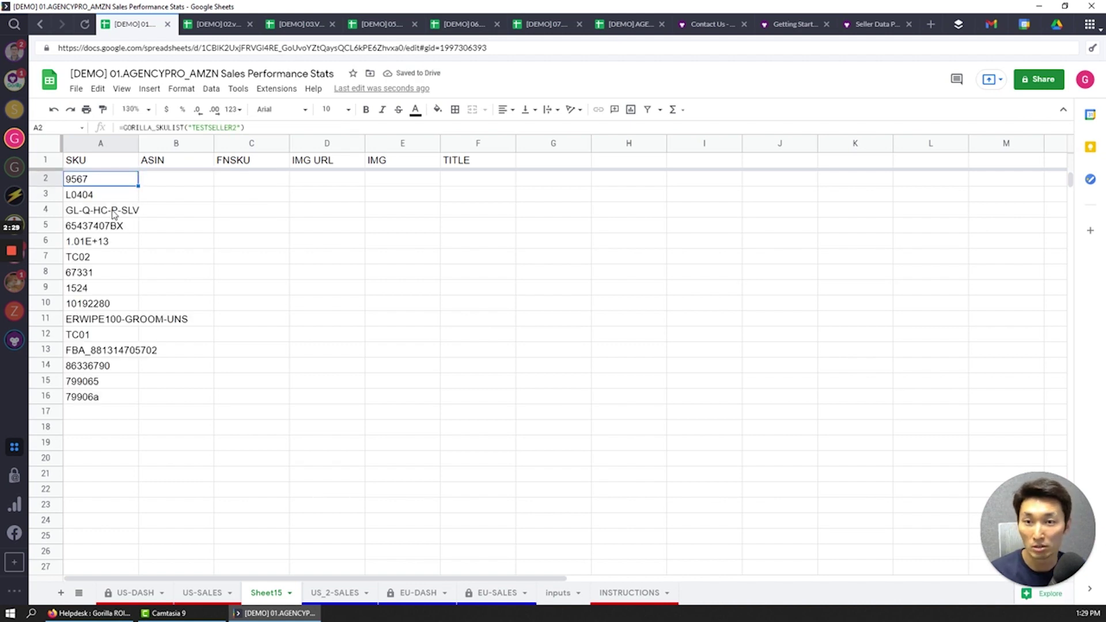
- Start a GORILLA_SKUASIN formula in cell B2 with "testseller2" as the seller ID
{"action": "left_click", "coordinate": [164, 181]}
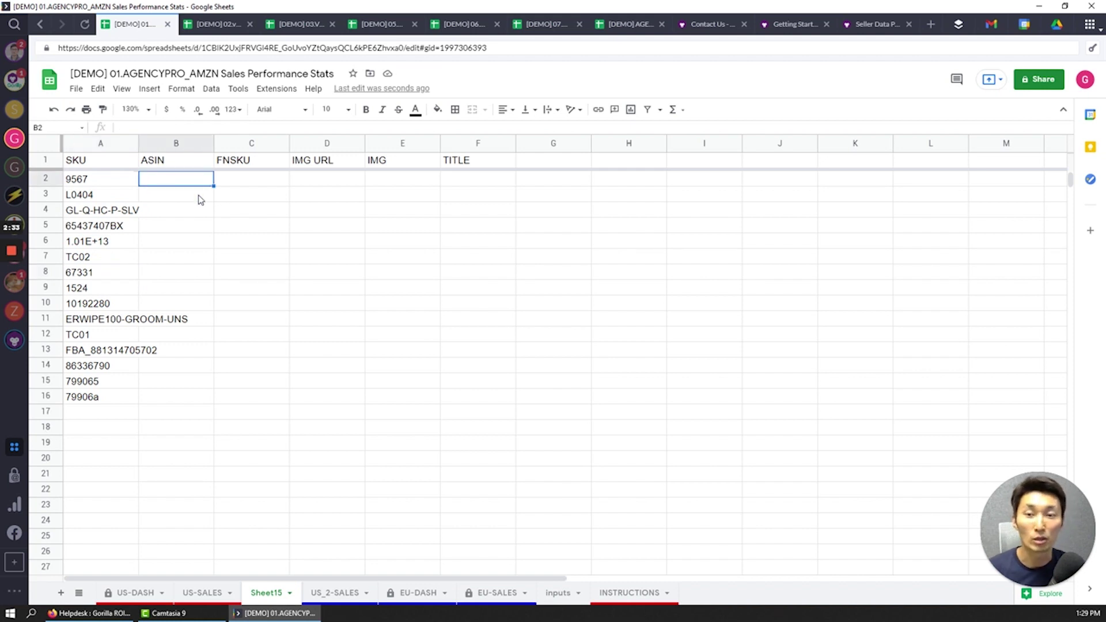
{"action": "key", "text": "Left"}
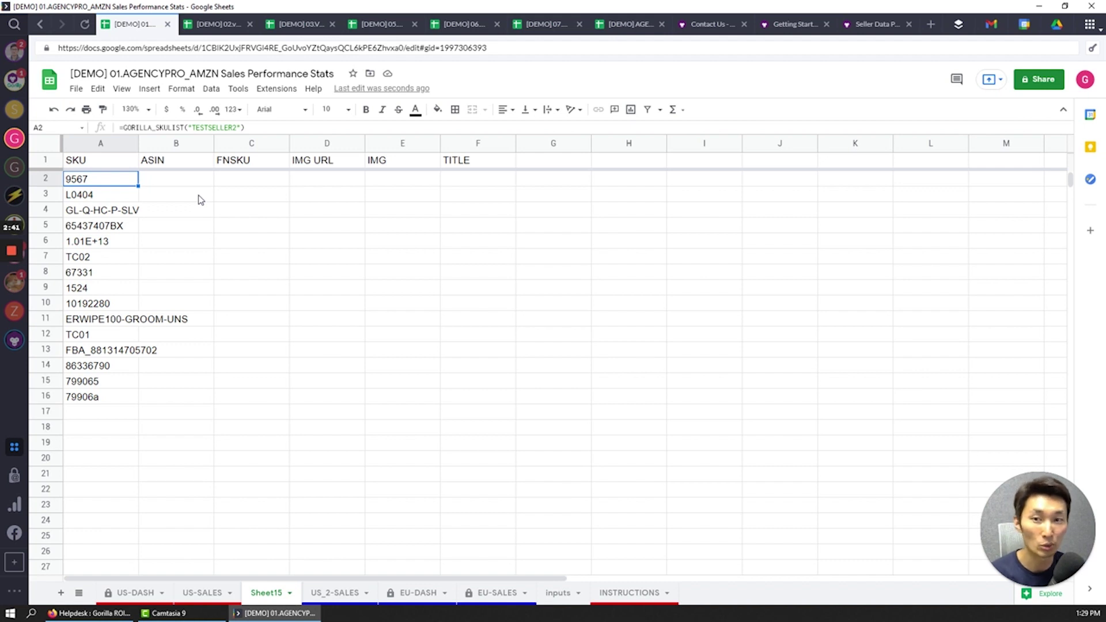
{"action": "key", "text": "Right"}
{"action": "type", "text": "=go"}
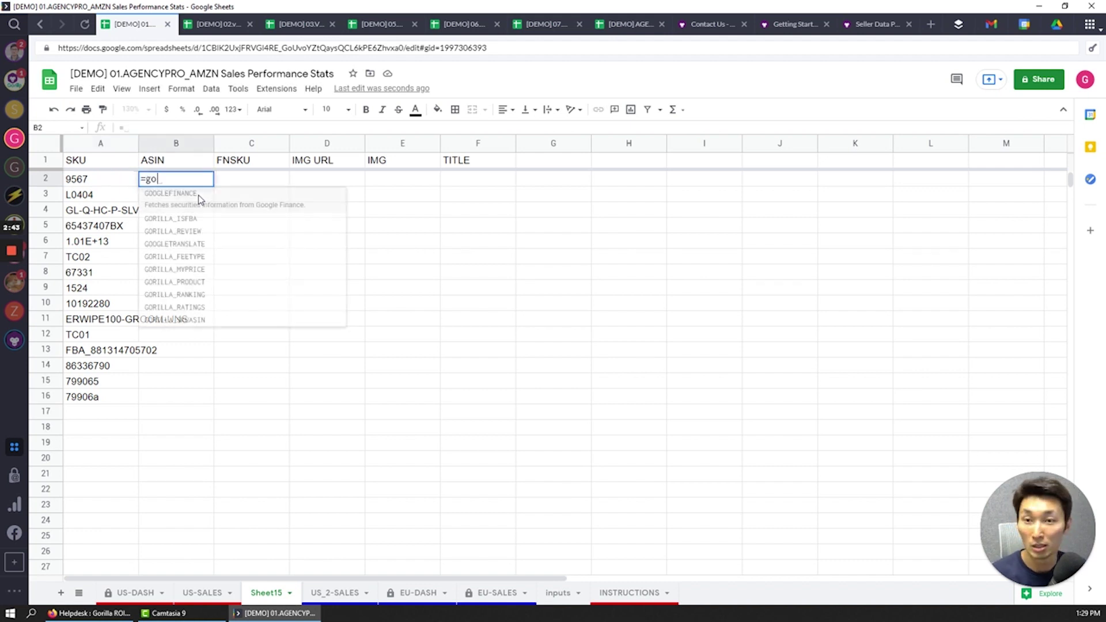
{"action": "type", "text": "rilla_"}
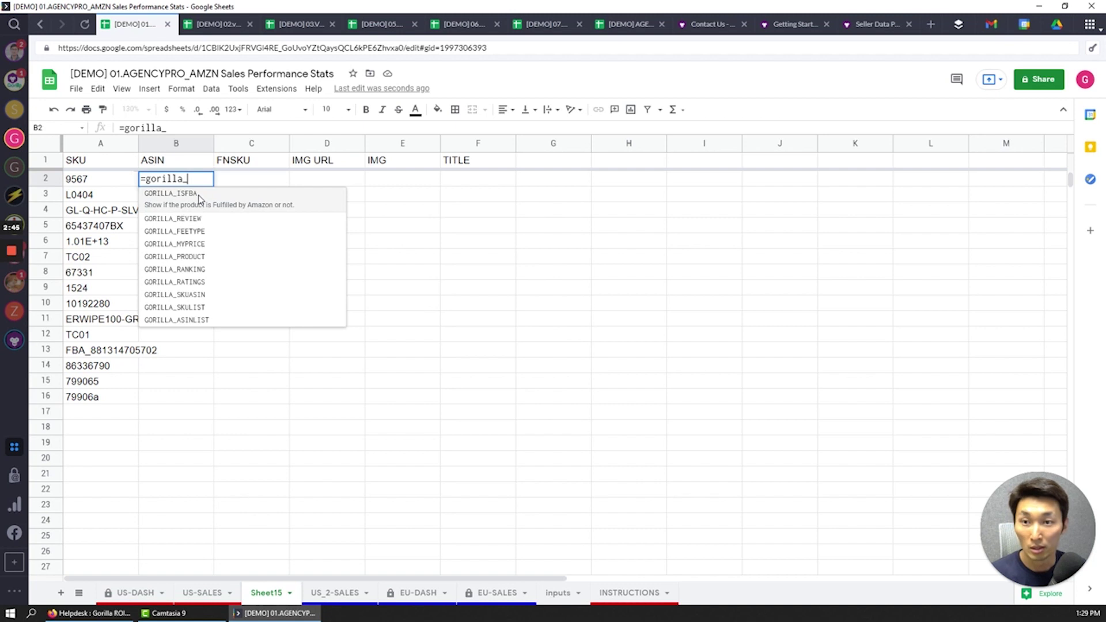
{"action": "type", "text": "skuas"}
{"action": "key", "text": "Tab"}
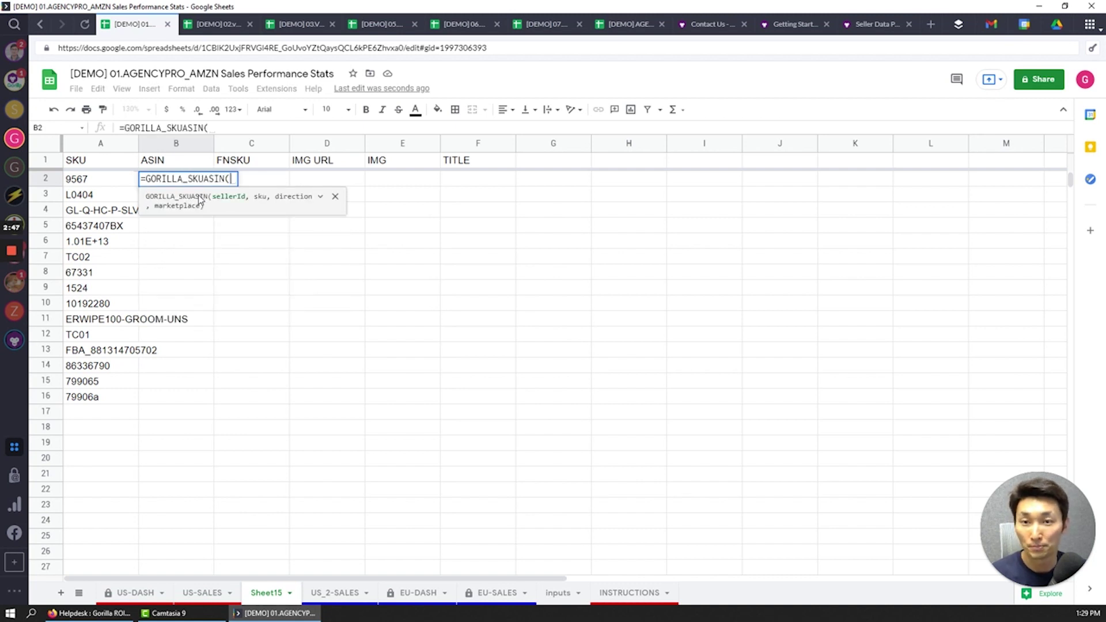
{"action": "type", "text": "\"testsell2"}
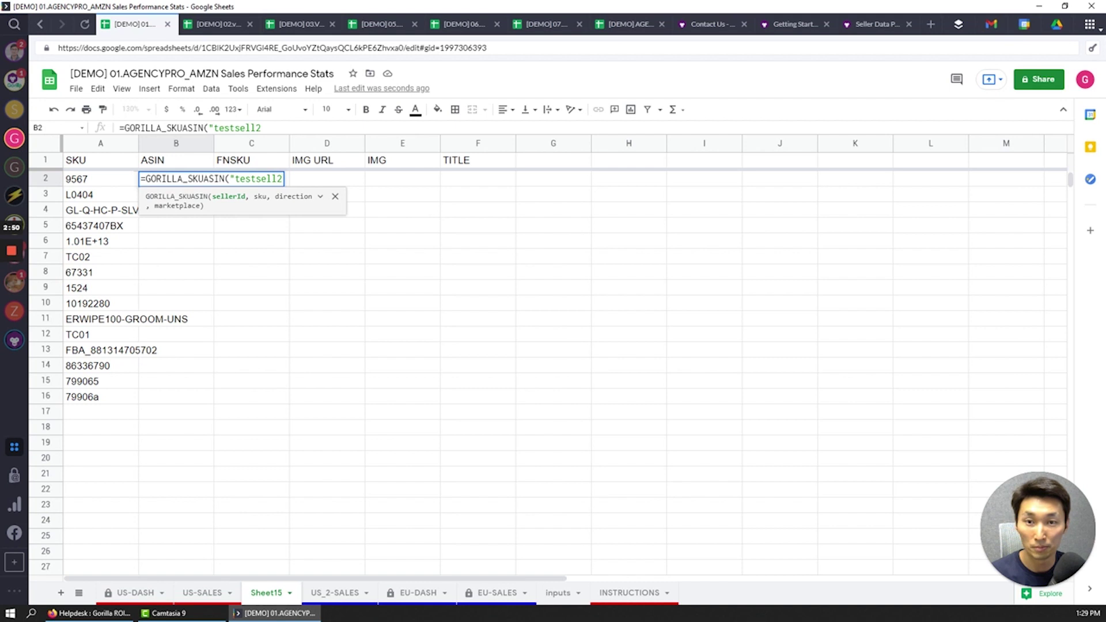
{"action": "key", "text": "BackSpace"}
{"action": "type", "text": "er2\""}
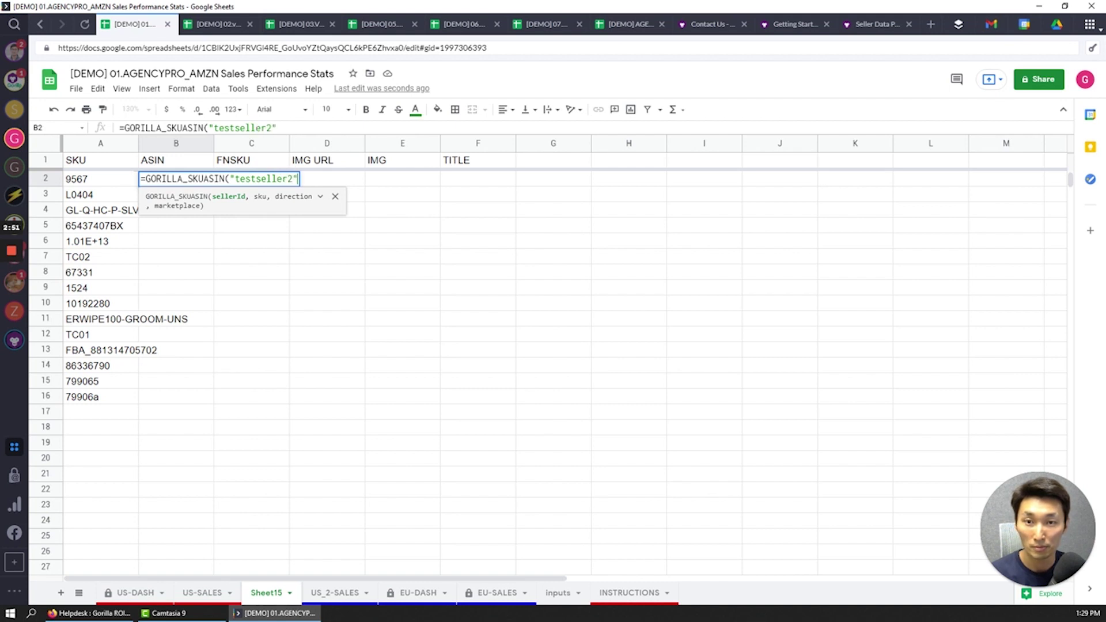
{"action": "type", "text": ","}
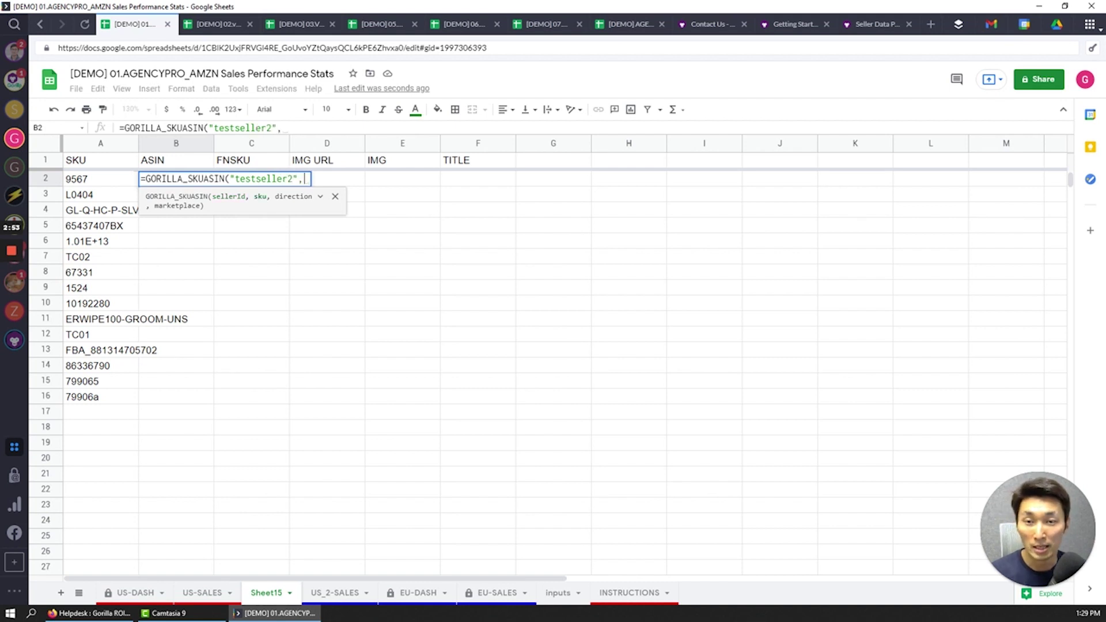
- Complete the B2 formula with the SKU range A2:A16 and the direction "sku2asin"
{"action": "left_click_drag", "start_coordinate": [104, 180], "coordinate": [101, 491]}
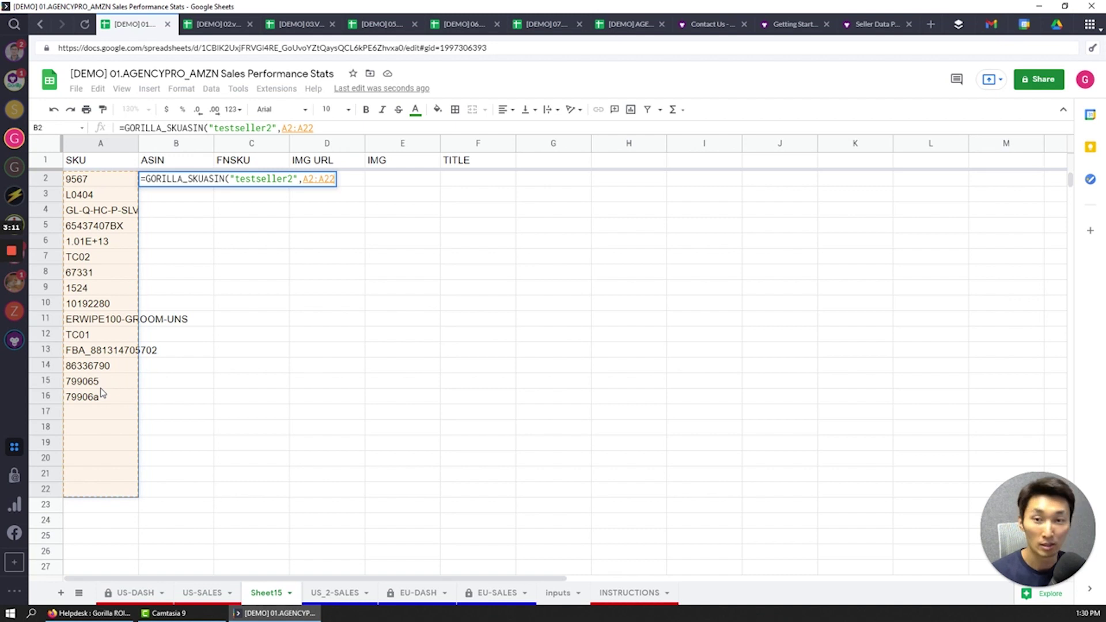
{"action": "key", "text": "BackSpace"}
{"action": "key", "text": "BackSpace"}
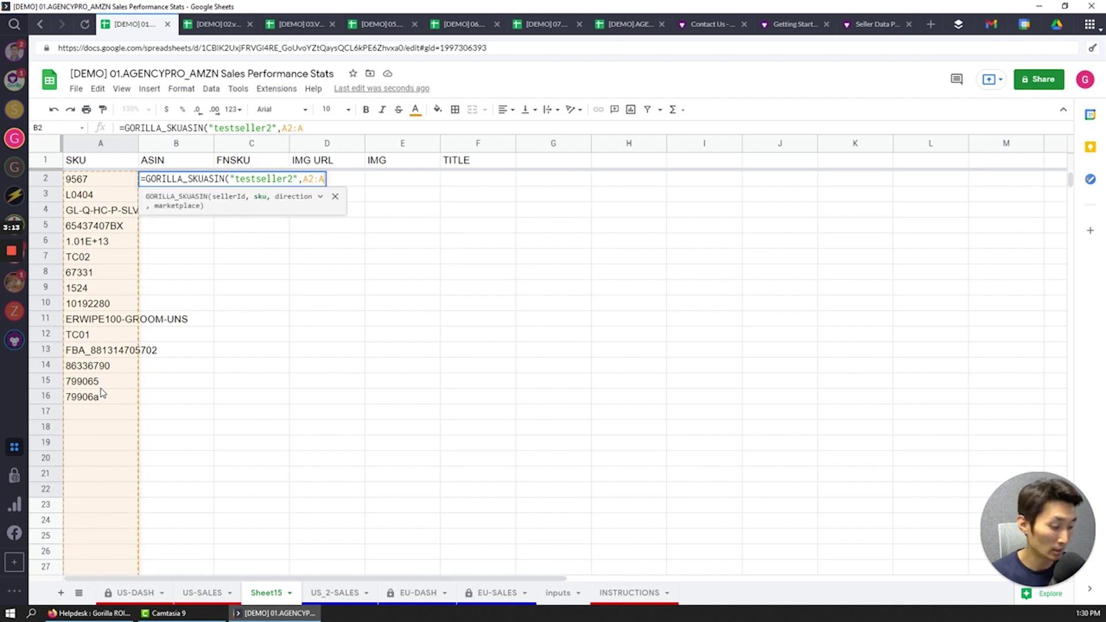
{"action": "type", "text": "16"}
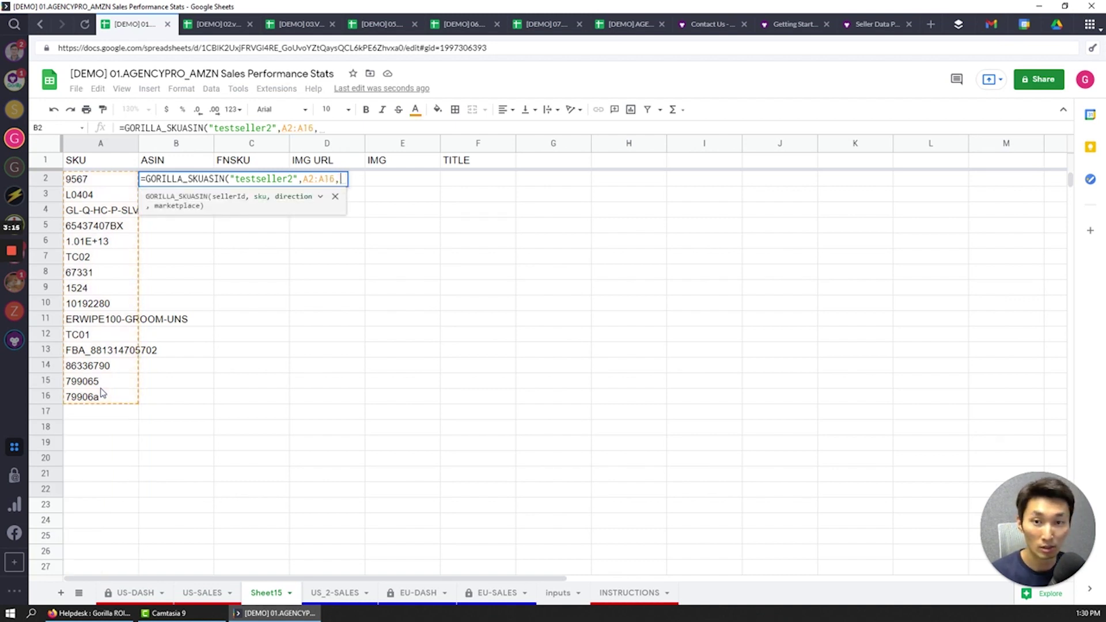
{"action": "type", "text": ",\""}
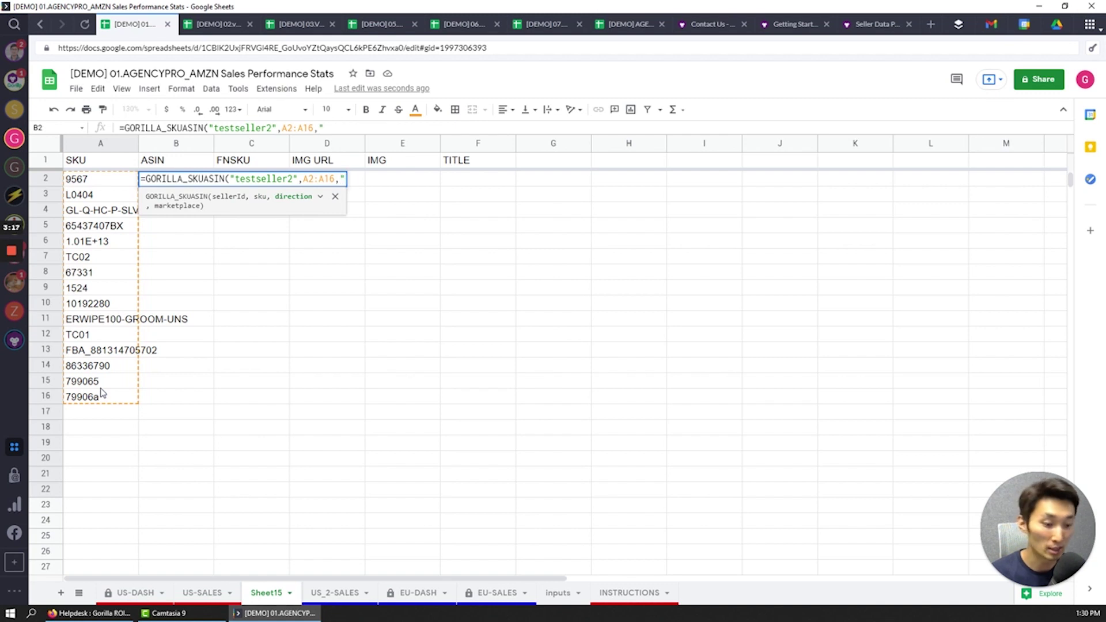
{"action": "type", "text": "sku2asin\""}
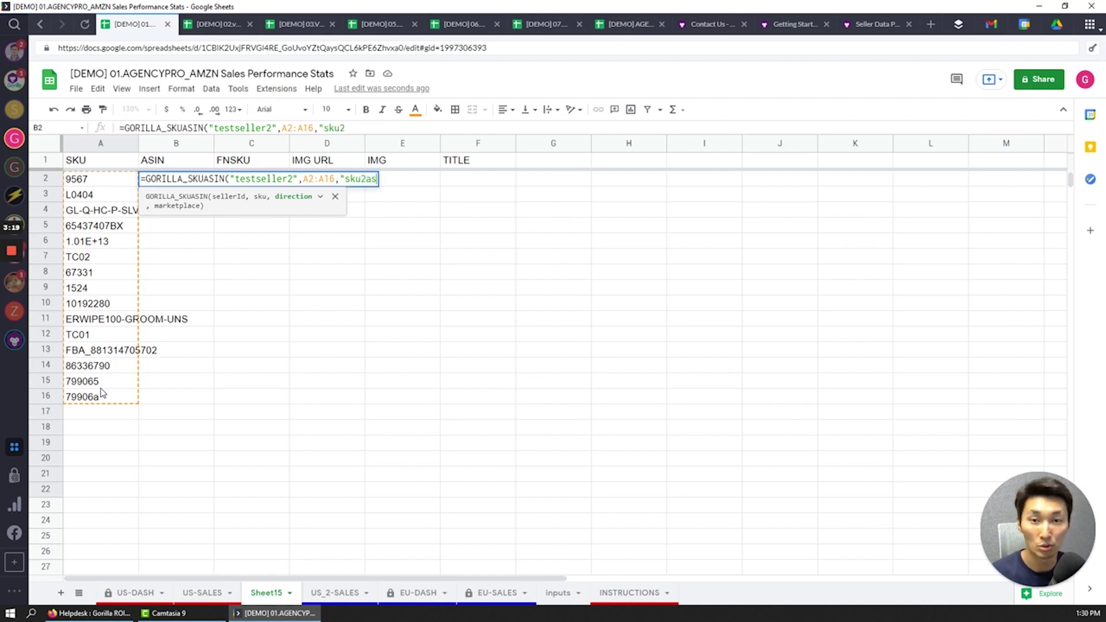
{"action": "type", "text": ")"}
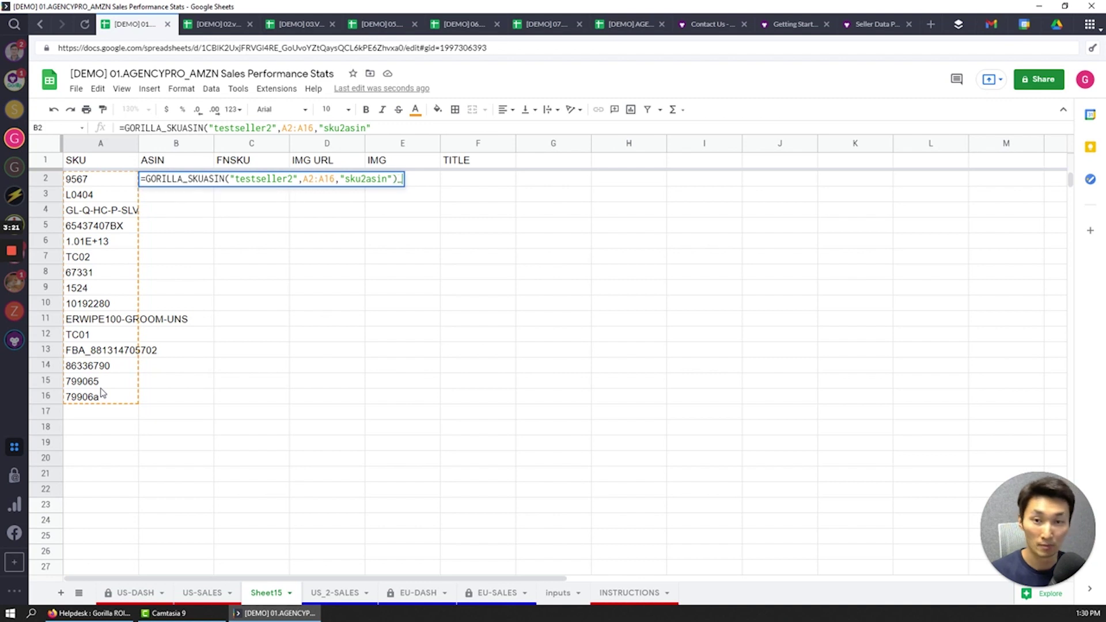
{"action": "key", "text": "Return"}
{"action": "key", "text": "Up"}
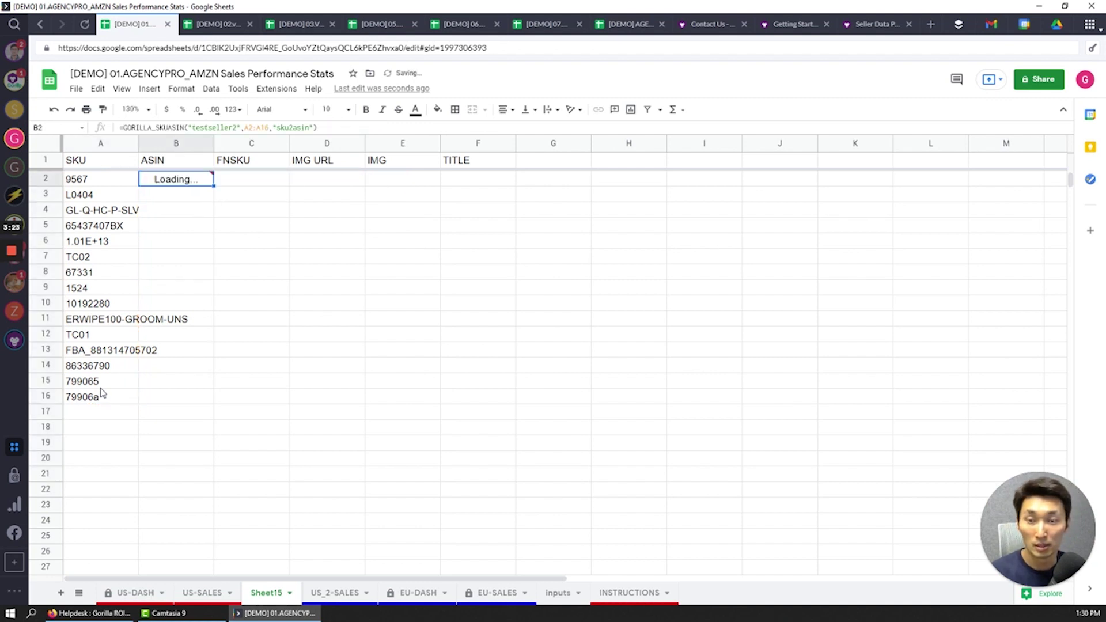
{"action": "left_click", "coordinate": [182, 197]}
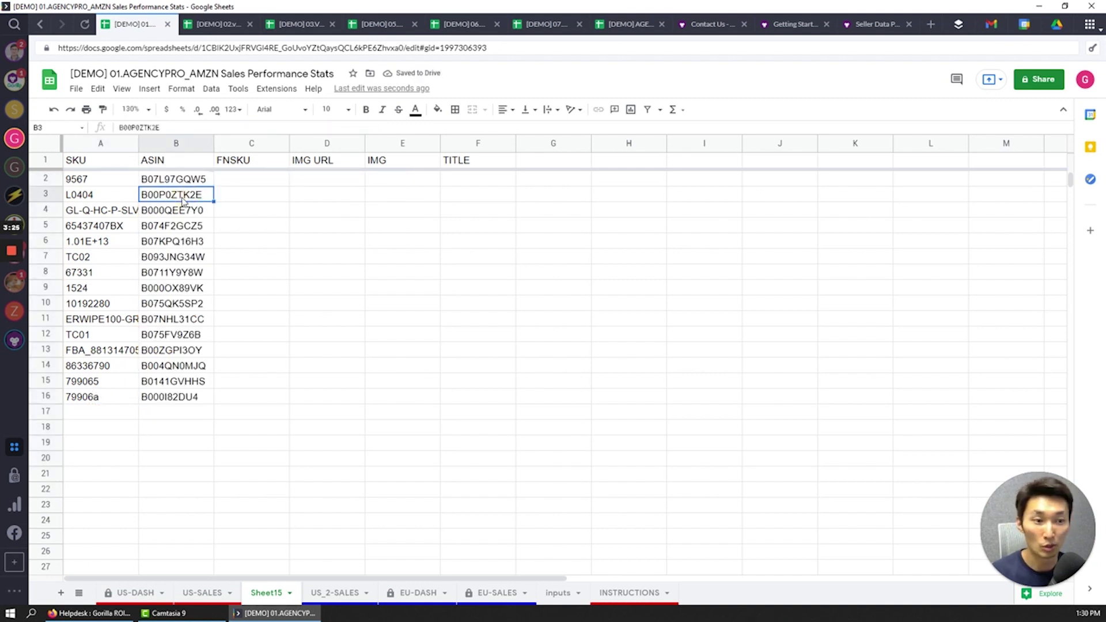
- Start a GORILLA_SKUFNSKU formula in cell C2 with "testseller2" as the seller ID
{"action": "left_click", "coordinate": [246, 183]}
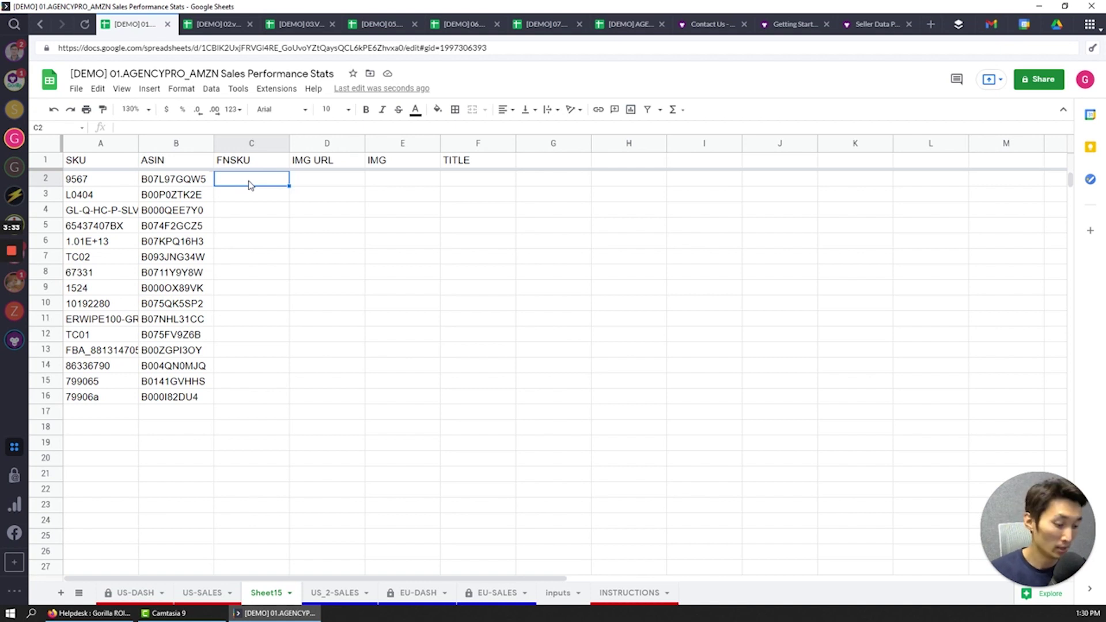
{"action": "key", "text": "Left"}
{"action": "key", "text": "Right"}
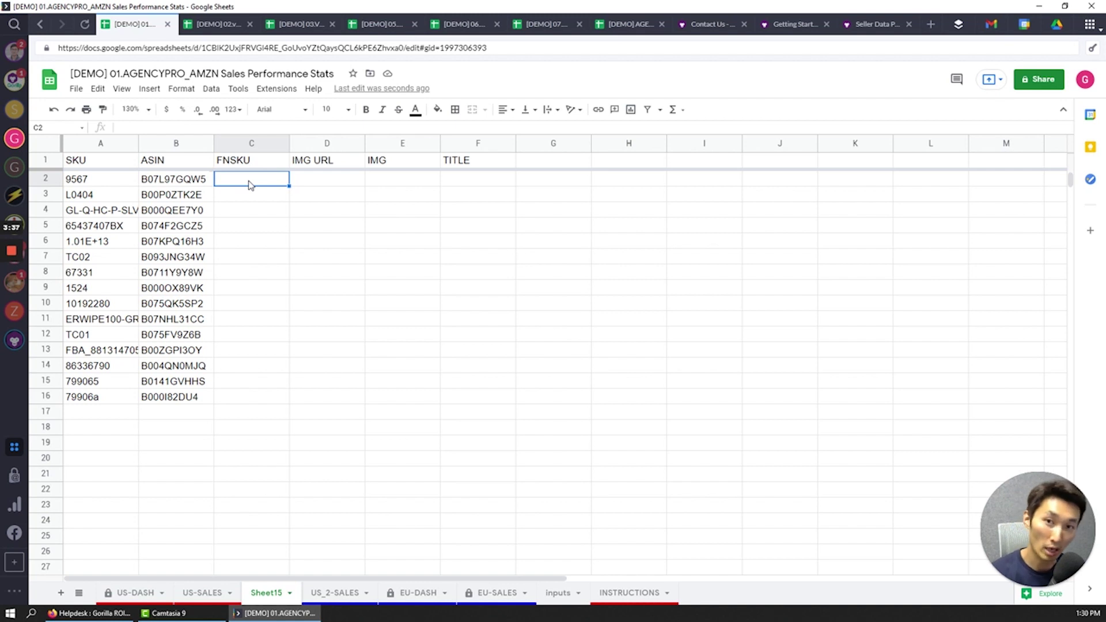
{"action": "type", "text": "=go"}
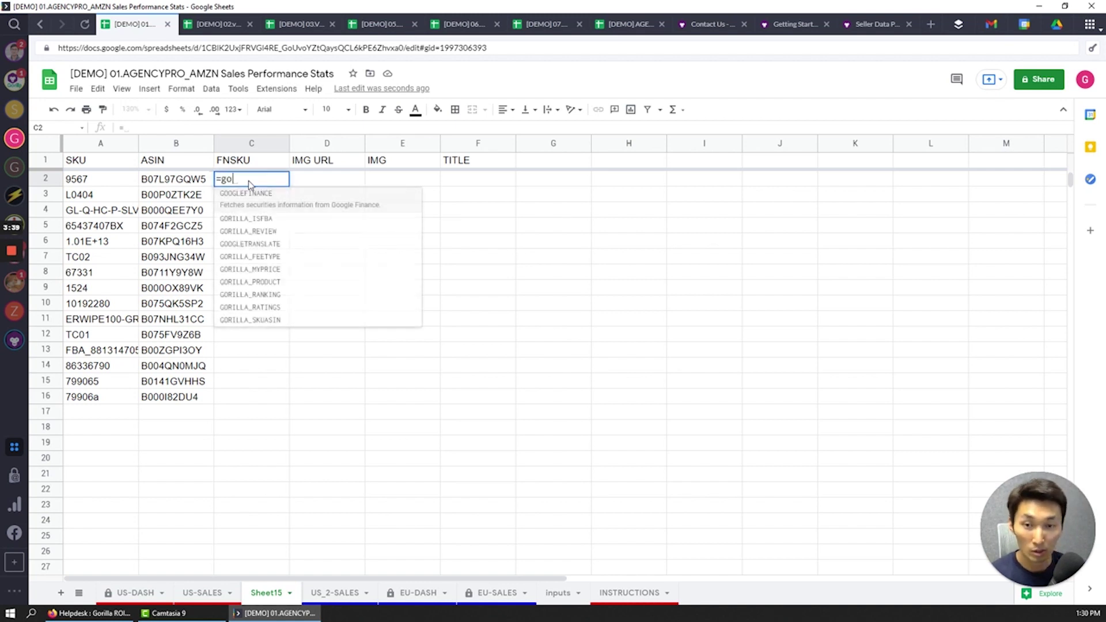
{"action": "type", "text": "rilla_skufns"}
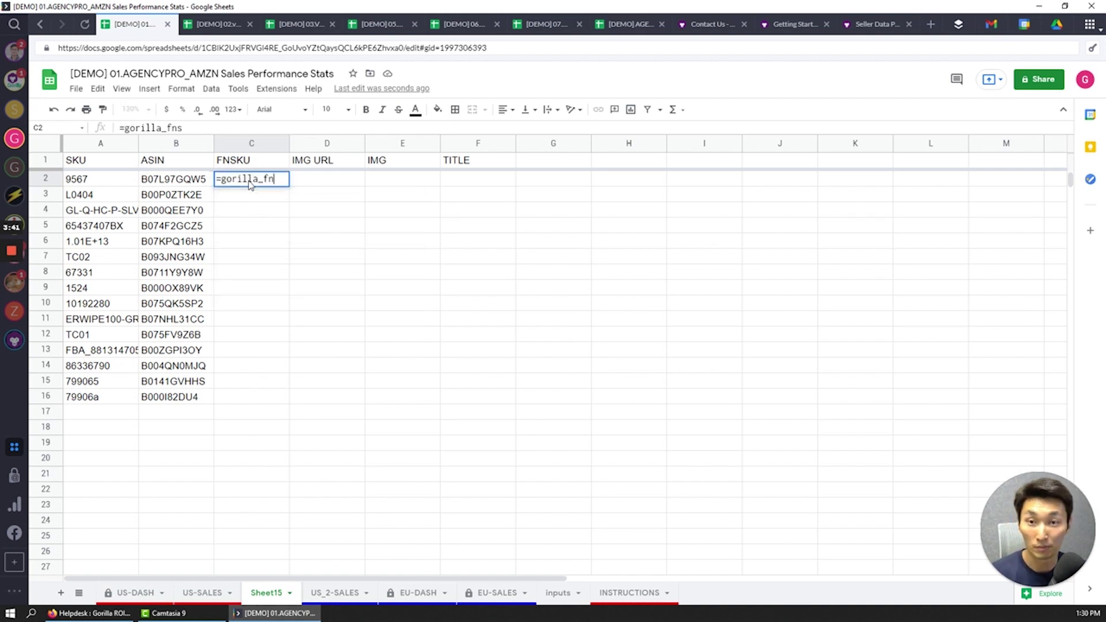
{"action": "key", "text": "BackSpace"}
{"action": "key", "text": "BackSpace"}
{"action": "type", "text": "skufn"}
{"action": "key", "text": "Tab"}
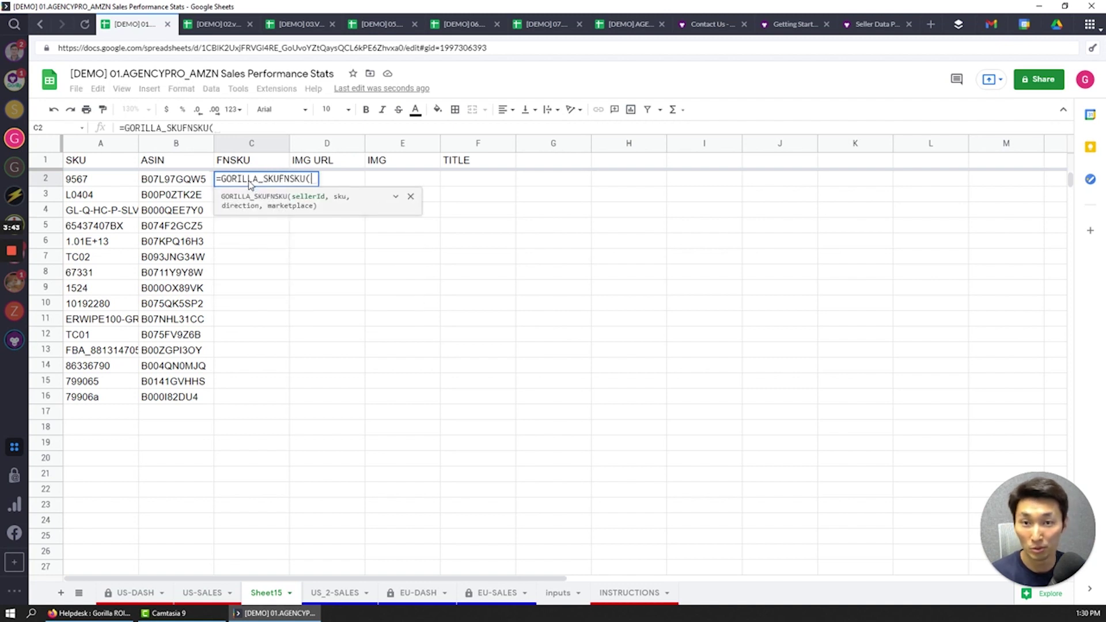
{"action": "type", "text": "\"test"}
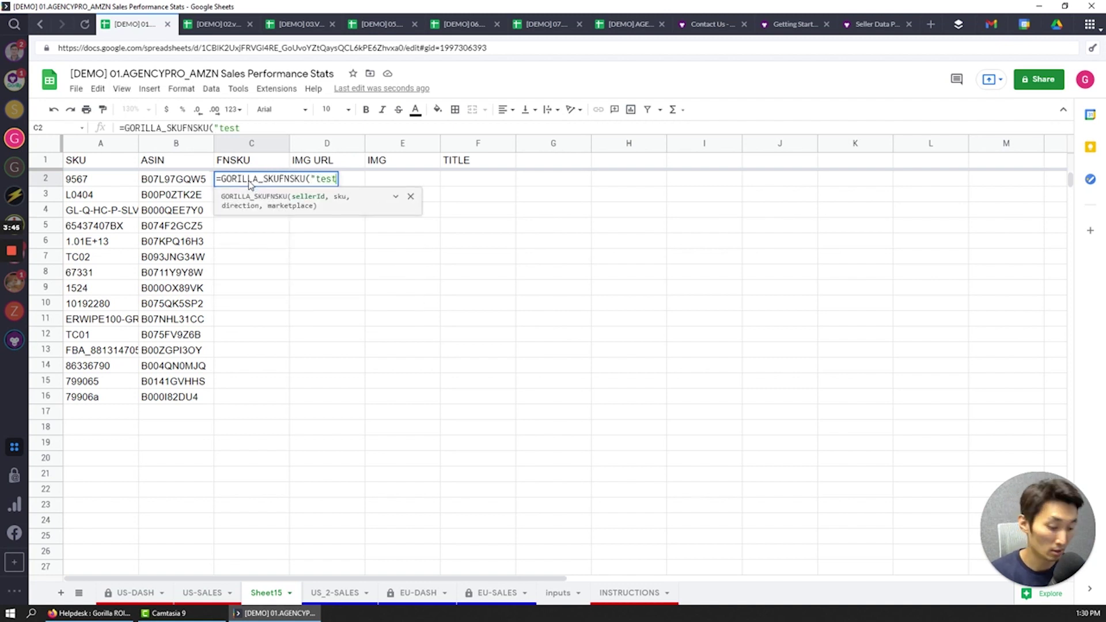
{"action": "type", "text": "seller2\""}
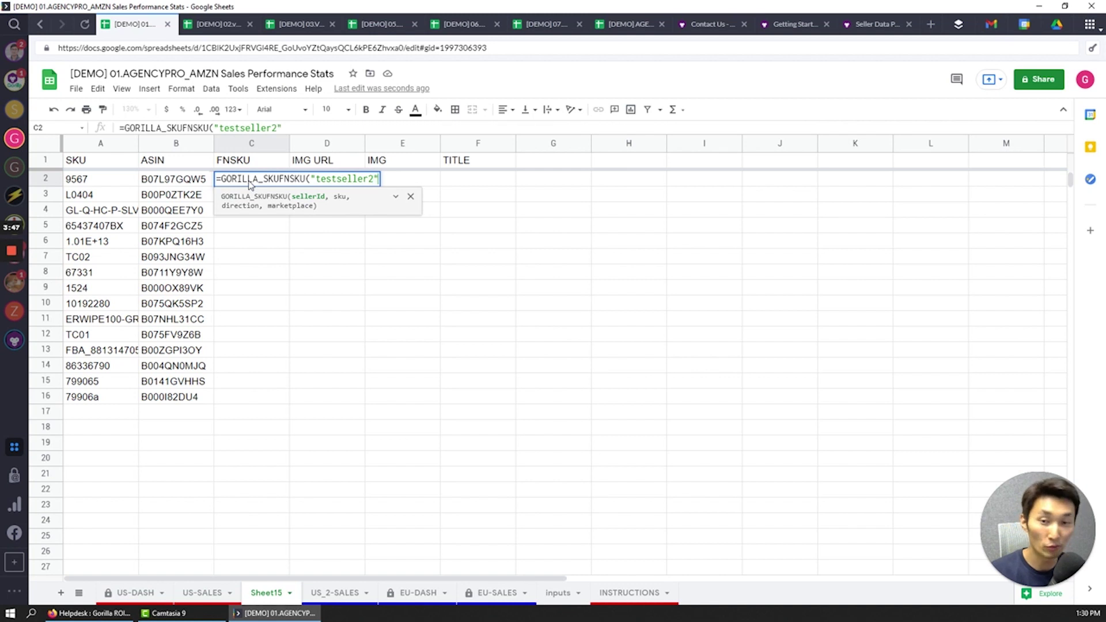
{"action": "type", "text": ","}
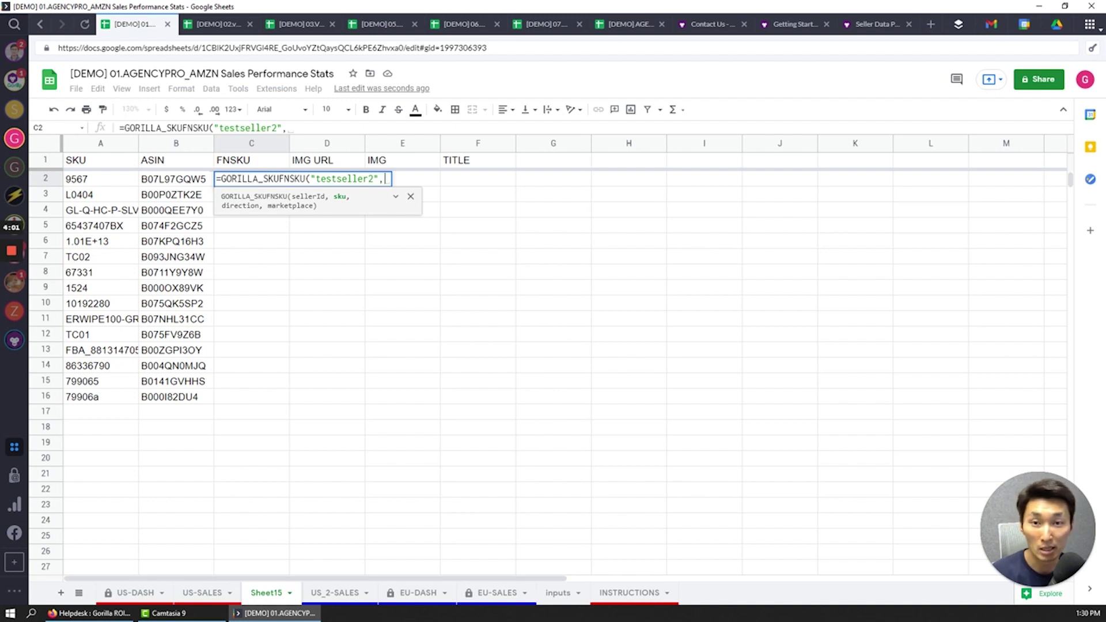
{"action": "left_click_drag", "start_coordinate": [311, 179], "coordinate": [430, 180]}
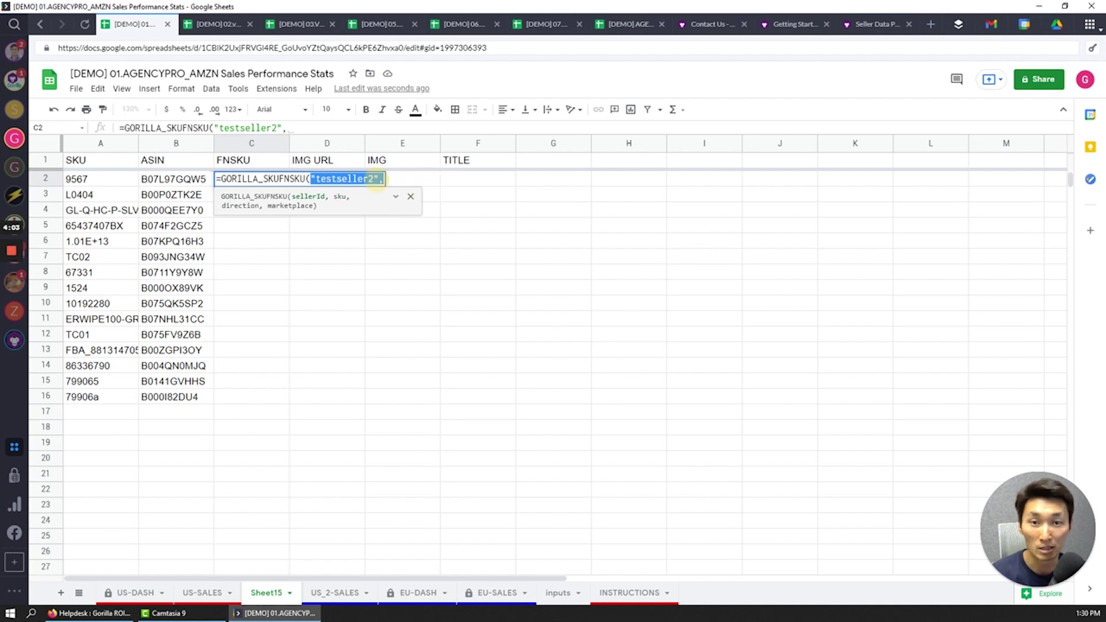
{"action": "key", "text": "Right"}
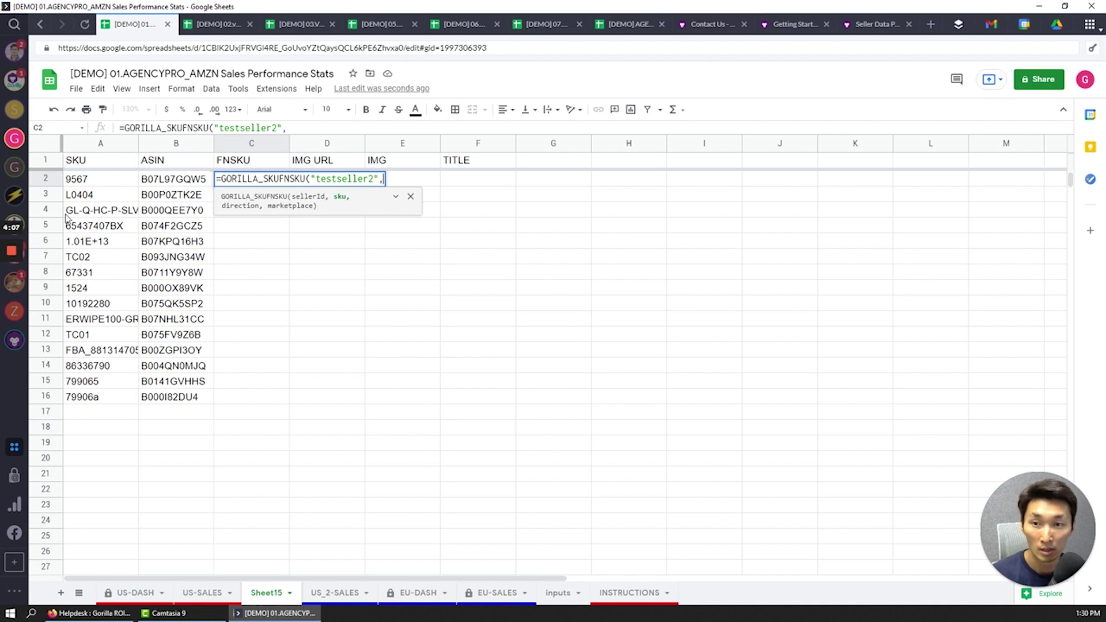
- Complete the C2 formula with the SKU range A2:A16 and the direction "sku2fnsku"
{"action": "left_click_drag", "start_coordinate": [88, 178], "coordinate": [121, 402]}
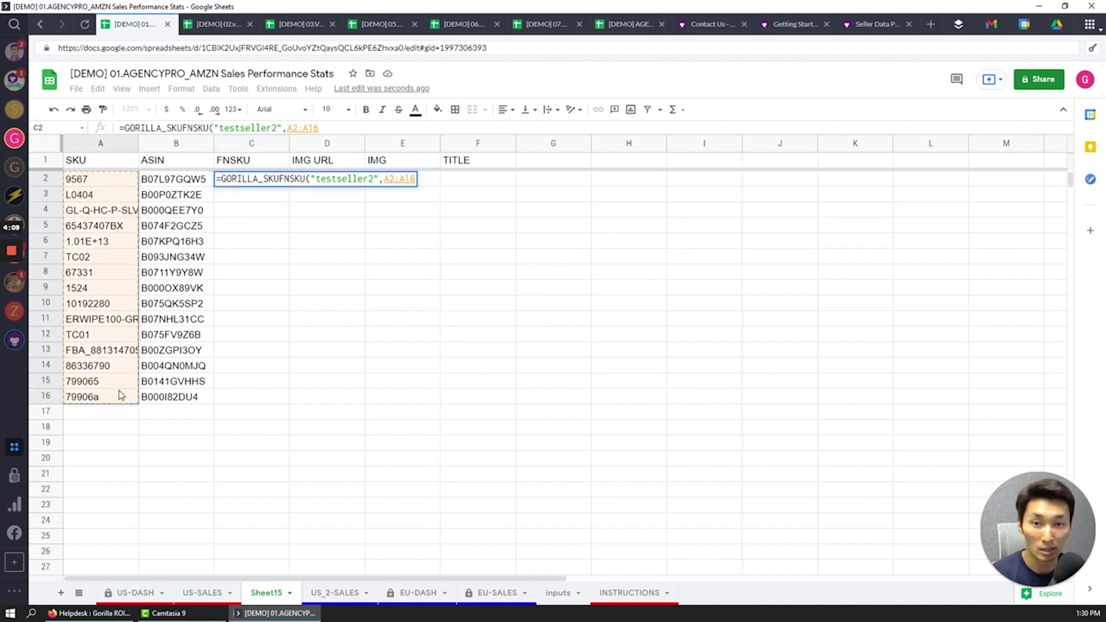
{"action": "type", "text": ","}
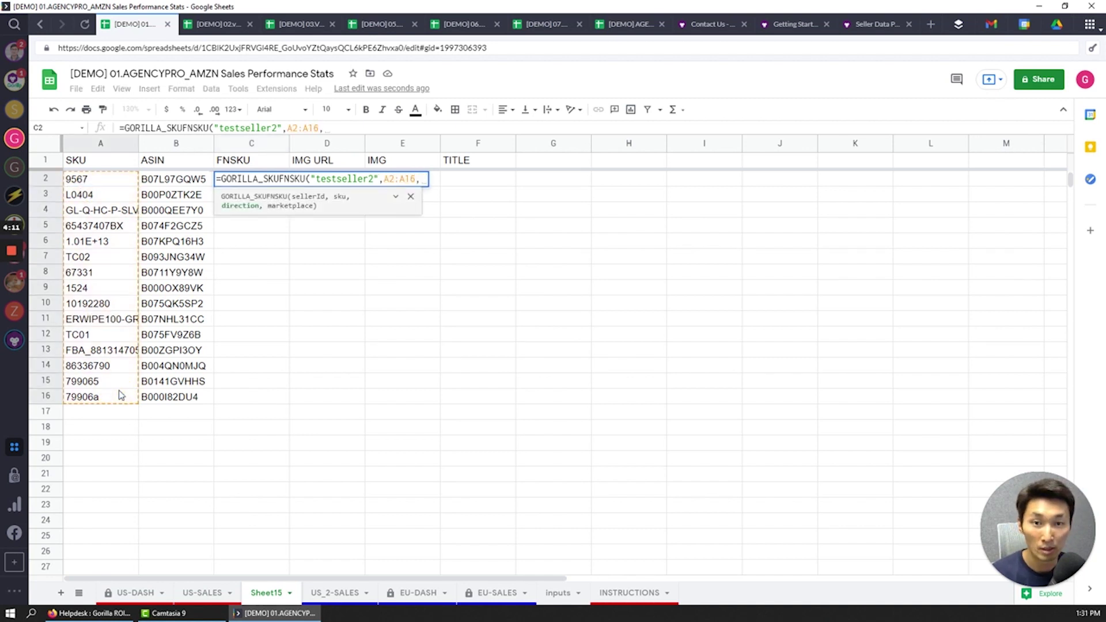
{"action": "type", "text": "\"sku2fnsku\""}
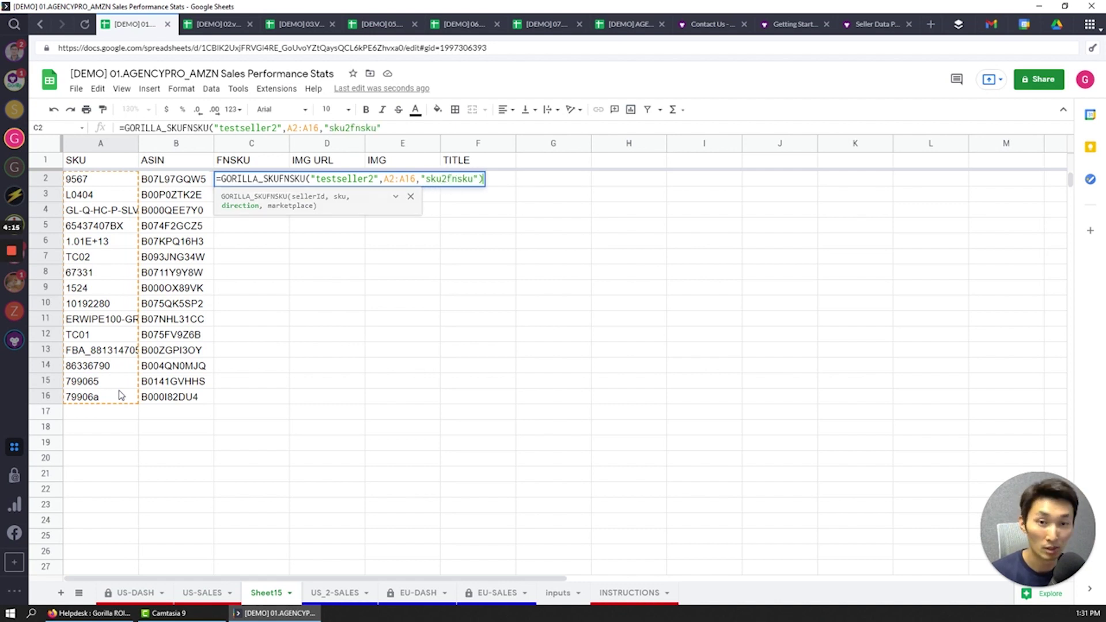
{"action": "type", "text": ")"}
{"action": "key", "text": "Return"}
{"action": "key", "text": "Up"}
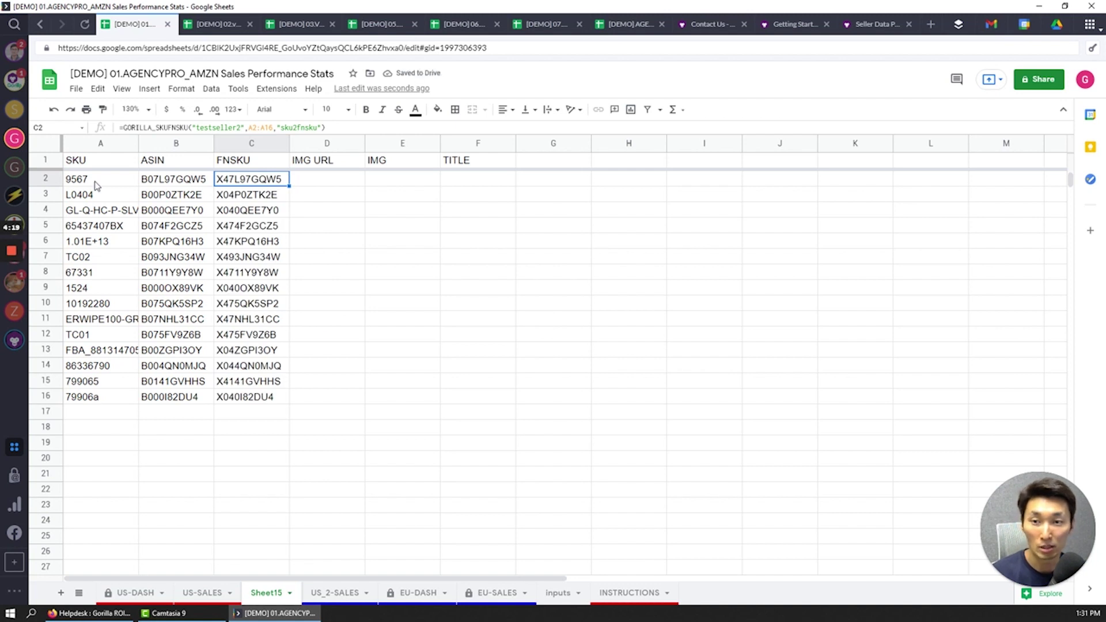
{"action": "left_click_drag", "start_coordinate": [97, 184], "coordinate": [114, 397]}
{"action": "left_click_drag", "start_coordinate": [252, 180], "coordinate": [257, 403]}
{"action": "left_click", "coordinate": [402, 277]}
- Start a GORILLA_PRODUCT formula in cell D2 with "testseller2" as the seller ID
{"action": "left_click", "coordinate": [334, 178]}
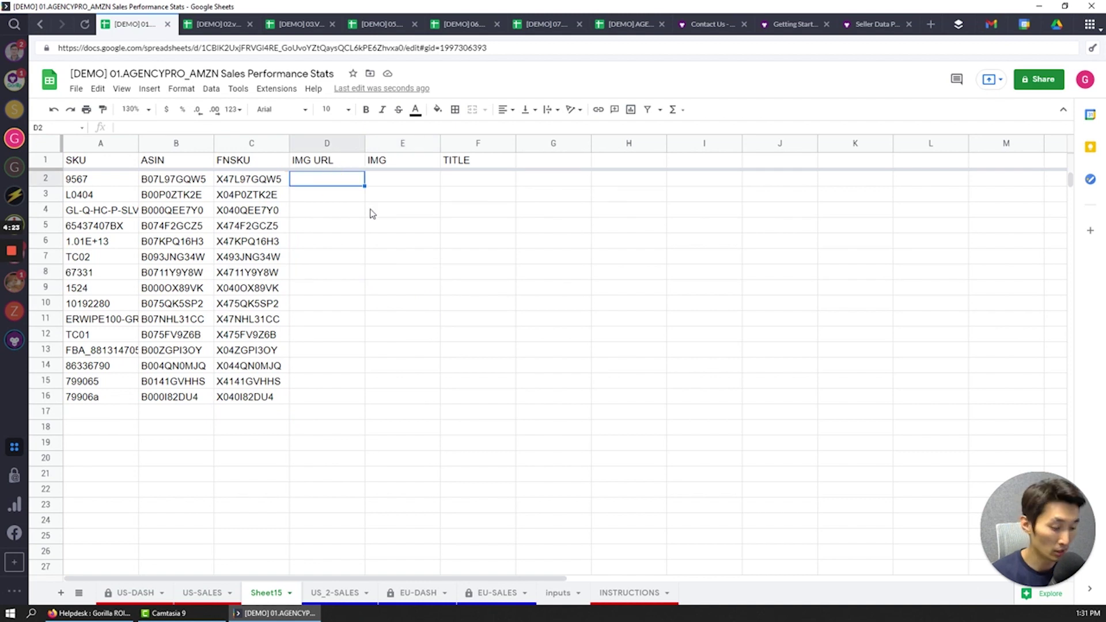
{"action": "type", "text": "=gorilla"}
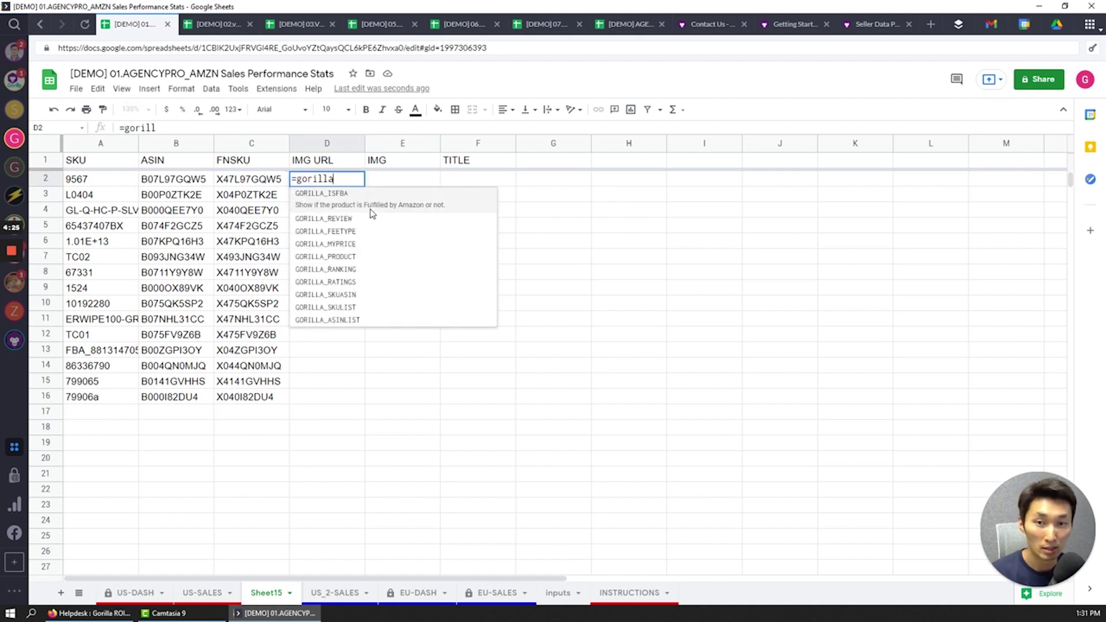
{"action": "type", "text": "_prod"}
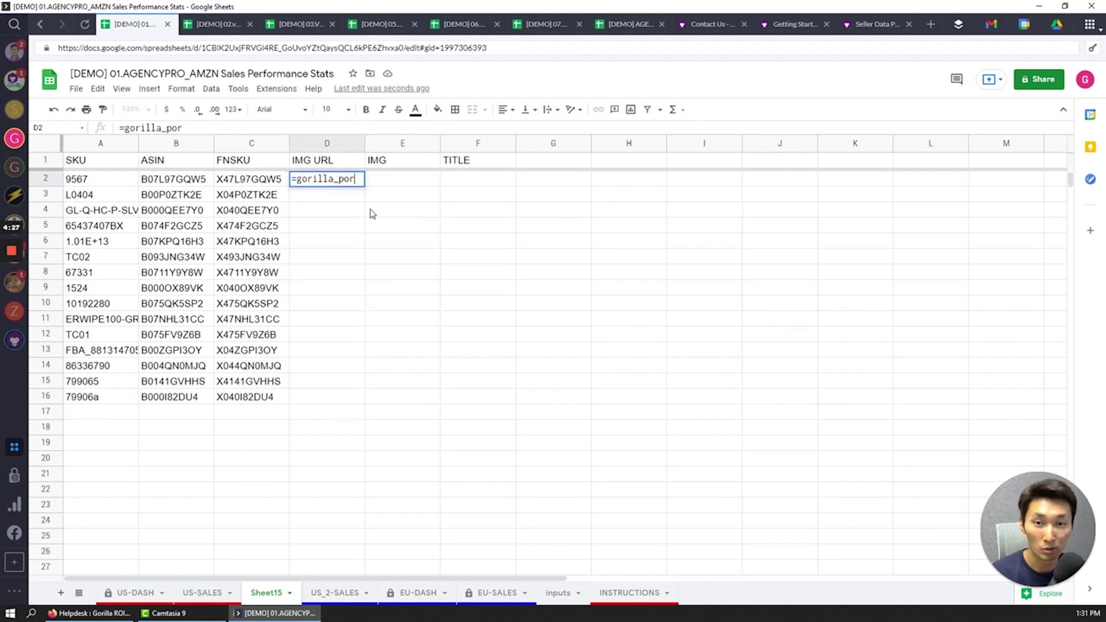
{"action": "key", "text": "Tab"}
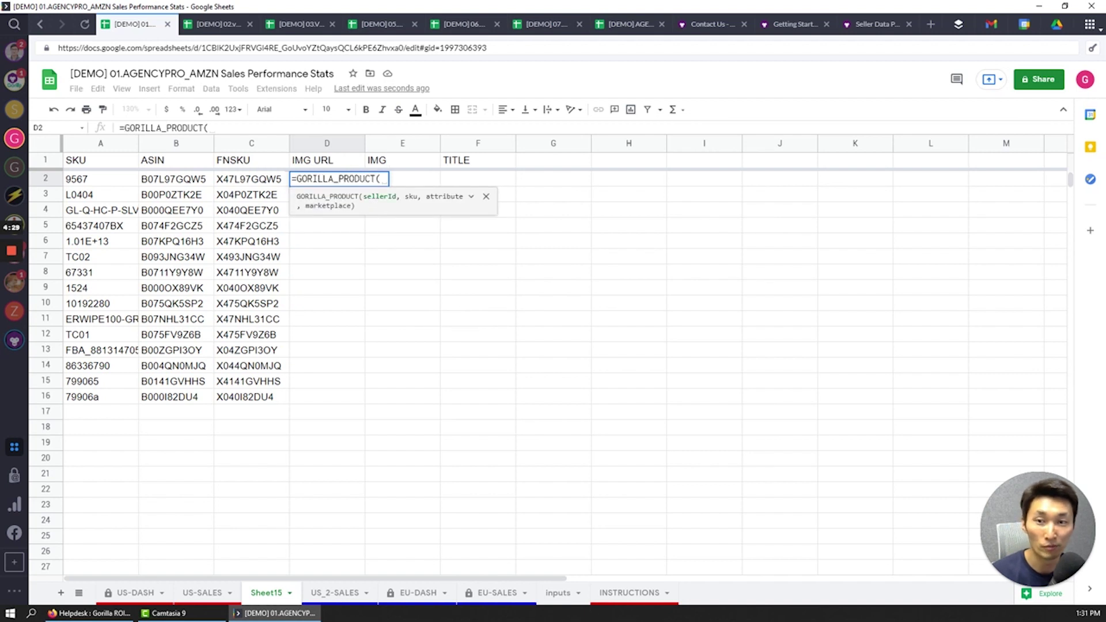
{"action": "type", "text": "\"tests"}
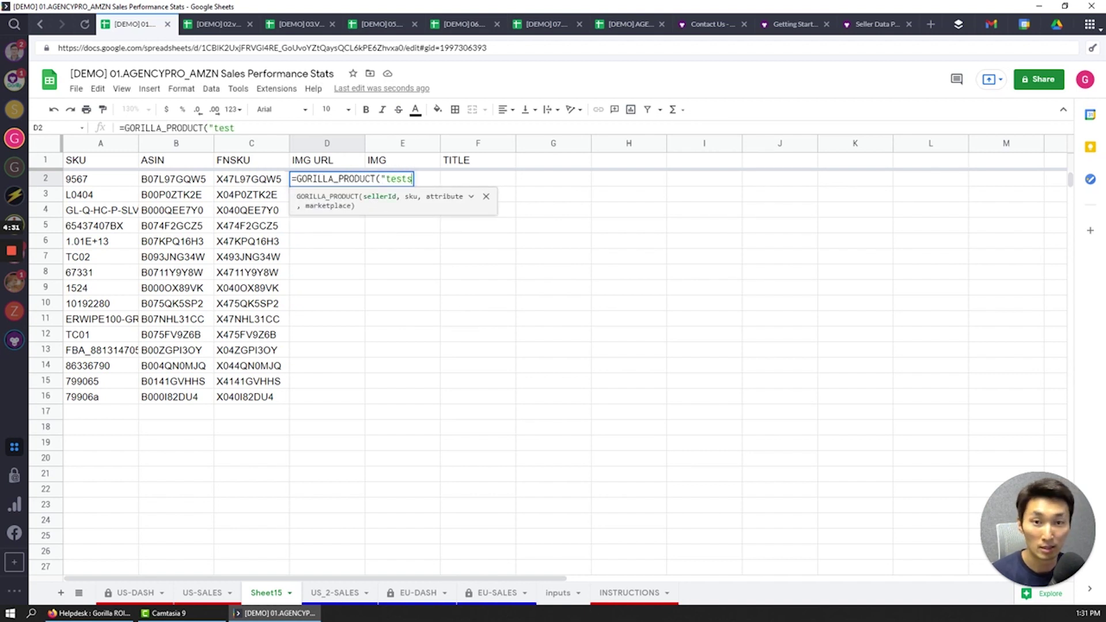
{"action": "type", "text": "eller2\","}
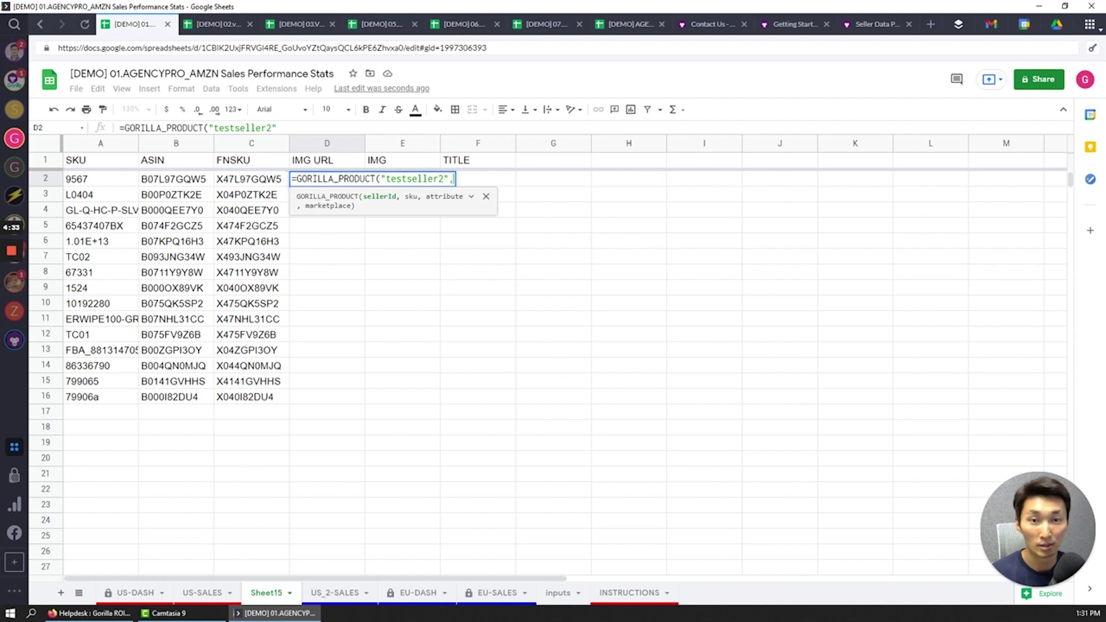
- Add the SKU range A2:A16 and the attribute "smallimage_URL" to the D2 formula
{"action": "left_click", "coordinate": [86, 184]}
{"action": "left_click", "coordinate": [102, 398], "text": "shift"}
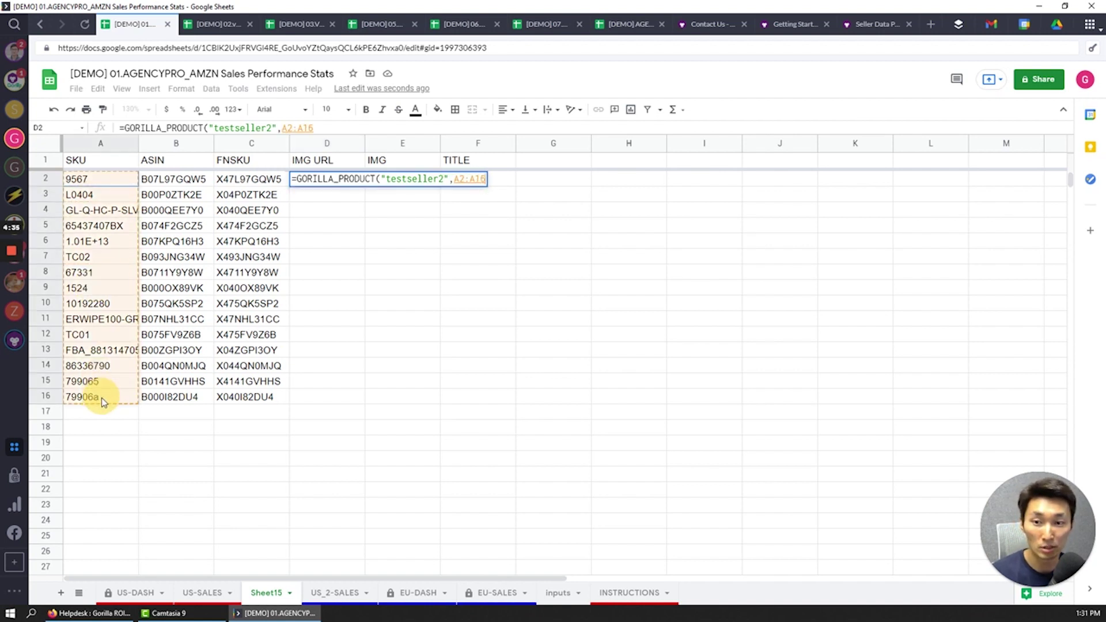
{"action": "type", "text": ","}
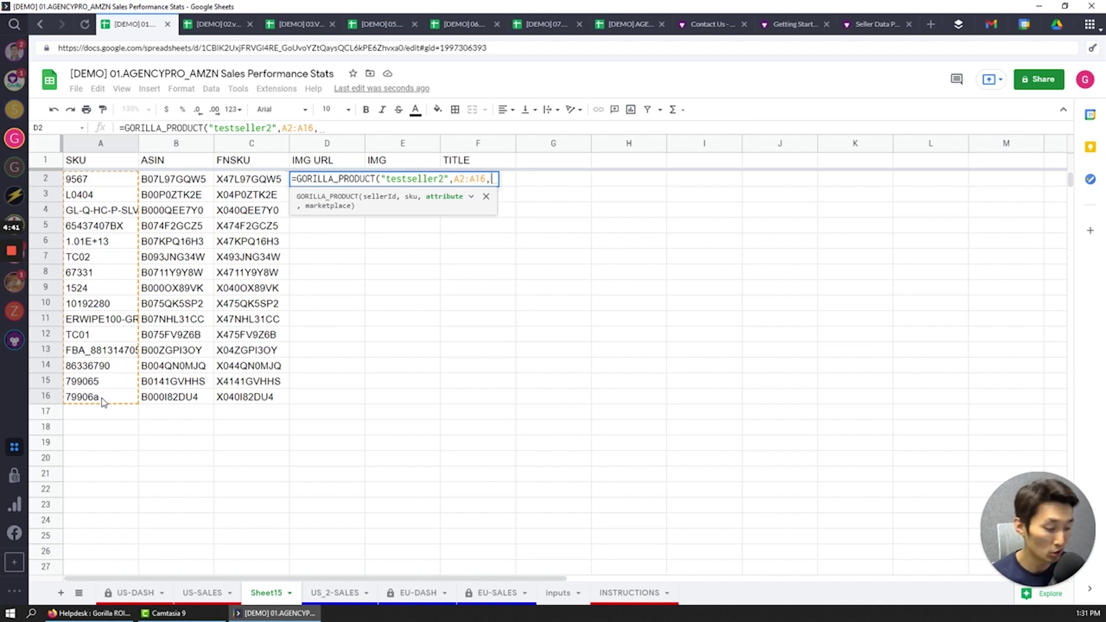
{"action": "type", "text": "\"smallimage"}
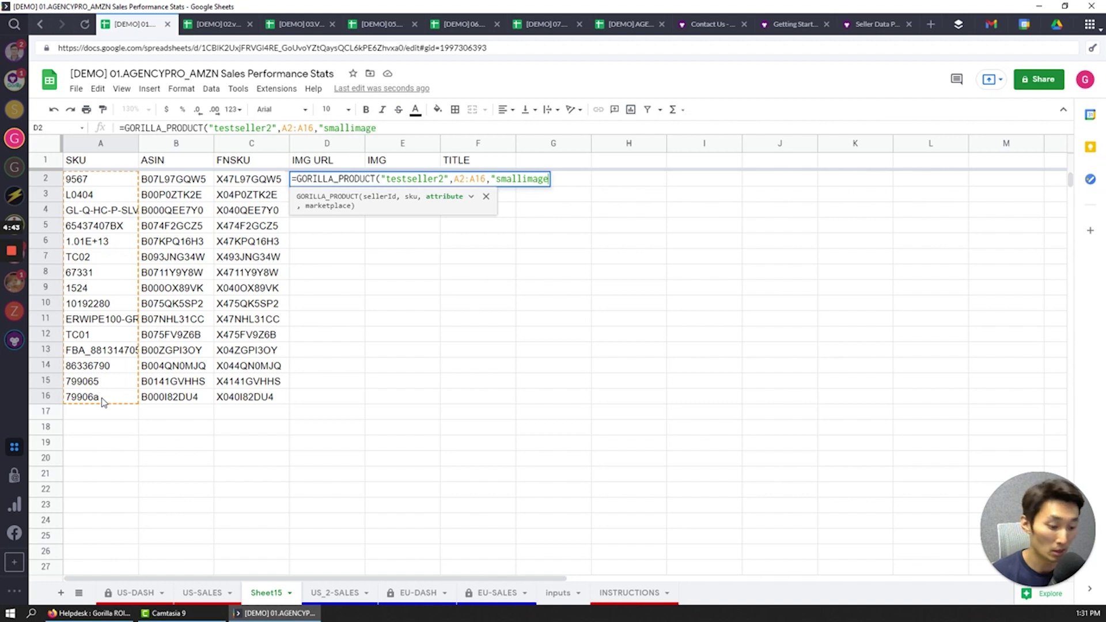
{"action": "type", "text": "_URL\""}
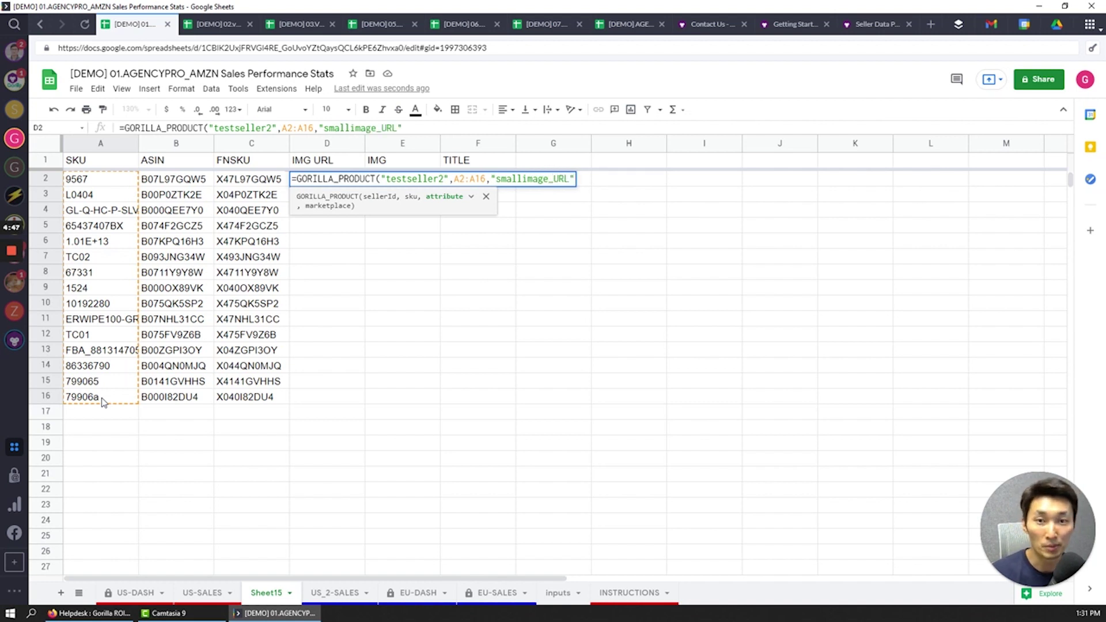
- Open the GORILLA_PRODUCT page in Gorilla ROI's online function documentation and review its table of attributes
{"action": "left_click", "coordinate": [782, 26]}
{"action": "left_click", "coordinate": [710, 24]}
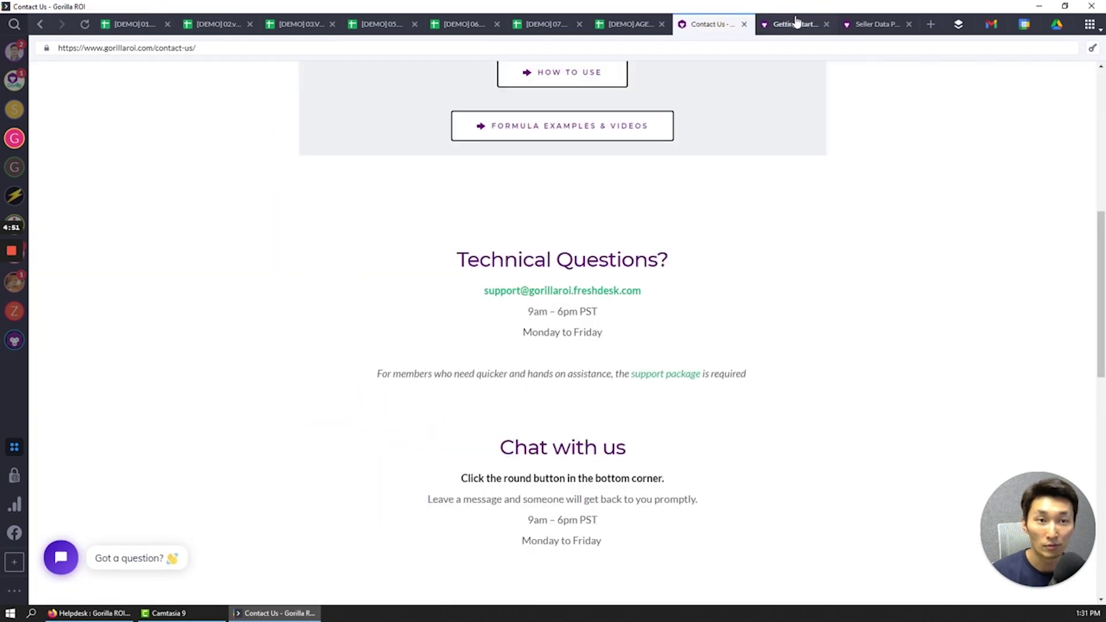
{"action": "left_click", "coordinate": [794, 24]}
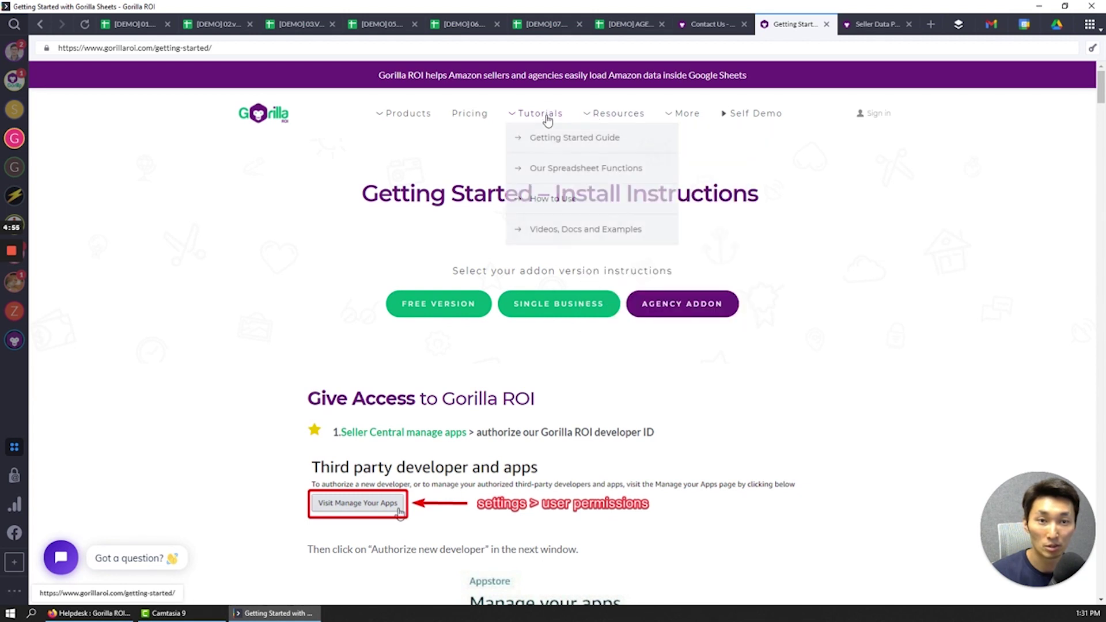
{"action": "left_click", "coordinate": [571, 222]}
{"action": "scroll", "coordinate": [576, 314], "scroll_direction": "down", "scroll_amount": 10}
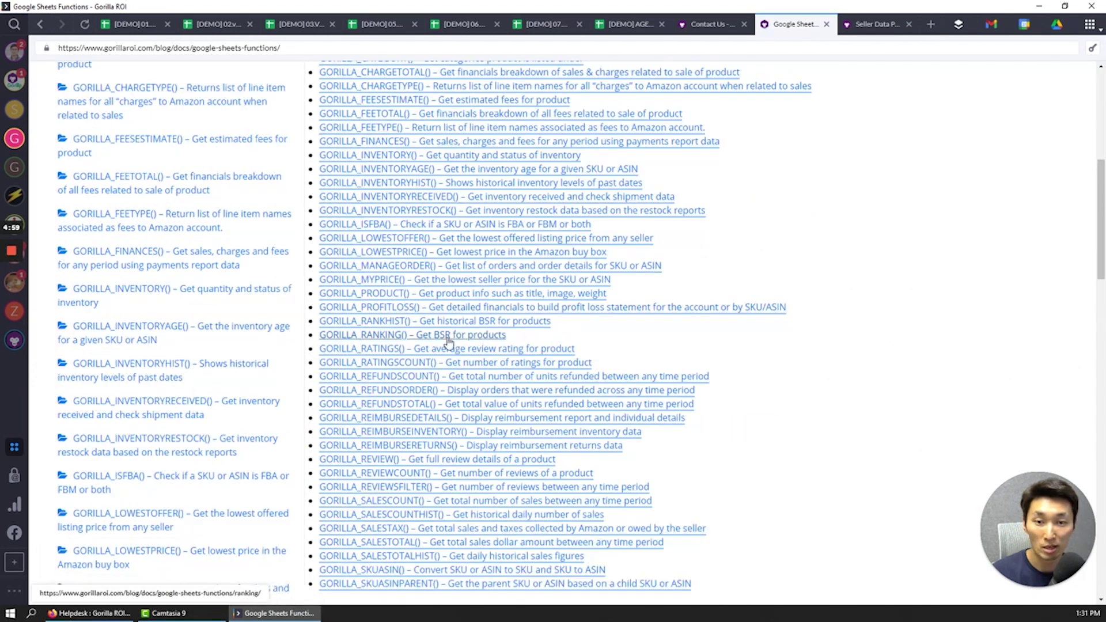
{"action": "scroll", "coordinate": [405, 394], "scroll_direction": "up", "scroll_amount": 3}
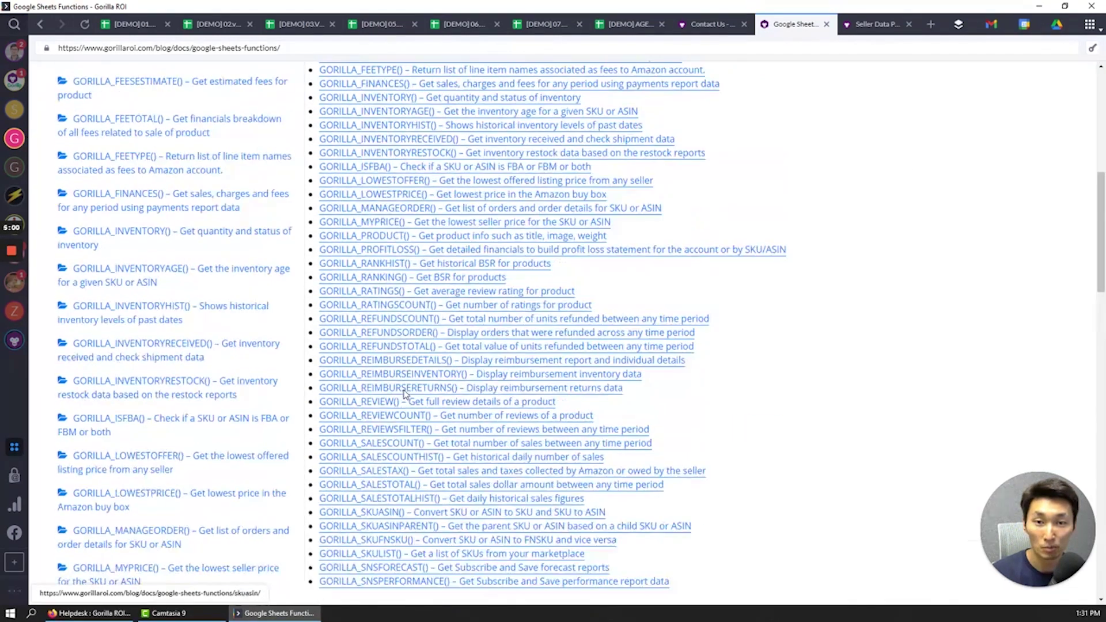
{"action": "left_click", "coordinate": [383, 237]}
{"action": "scroll", "coordinate": [834, 267], "scroll_direction": "down", "scroll_amount": 20}
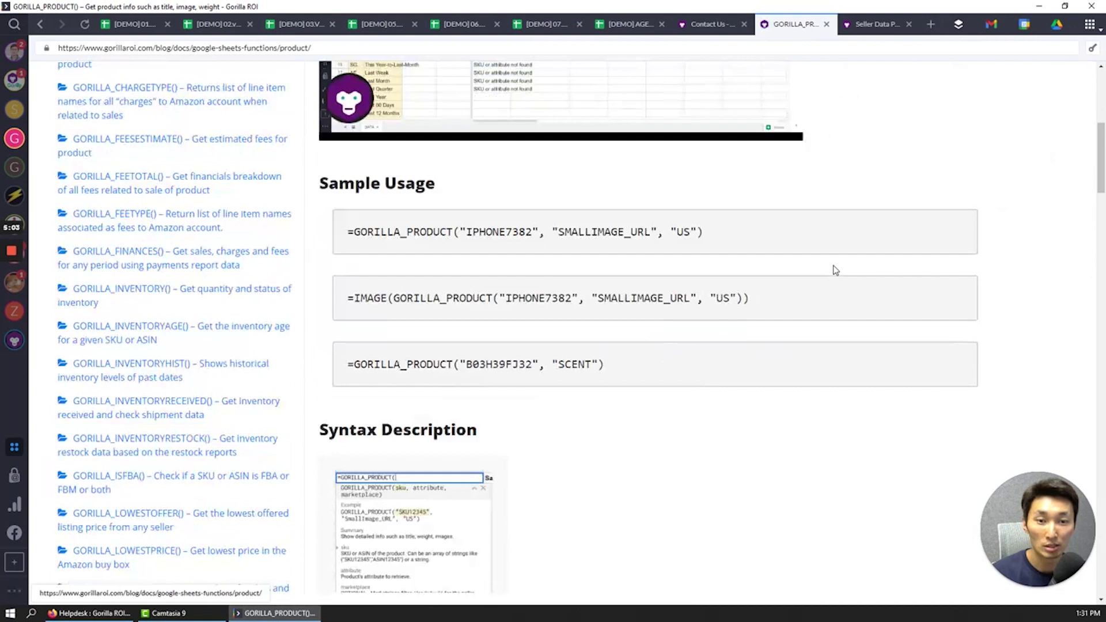
{"action": "scroll", "coordinate": [786, 304], "scroll_direction": "down", "scroll_amount": 6}
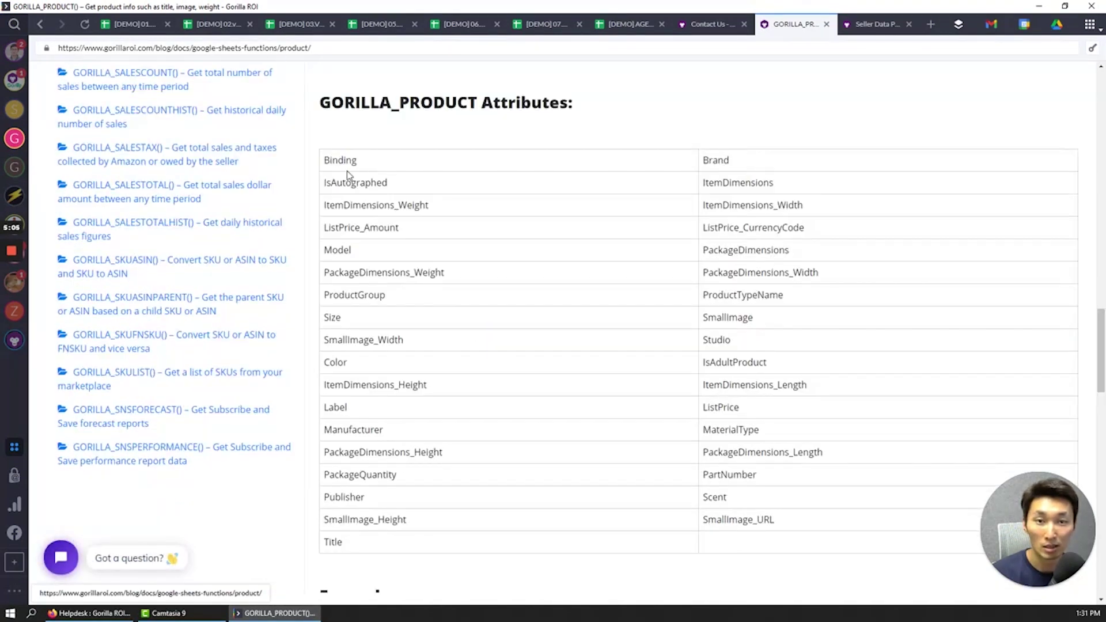
{"action": "left_click_drag", "start_coordinate": [339, 160], "coordinate": [819, 497]}
{"action": "left_click", "coordinate": [622, 396]}
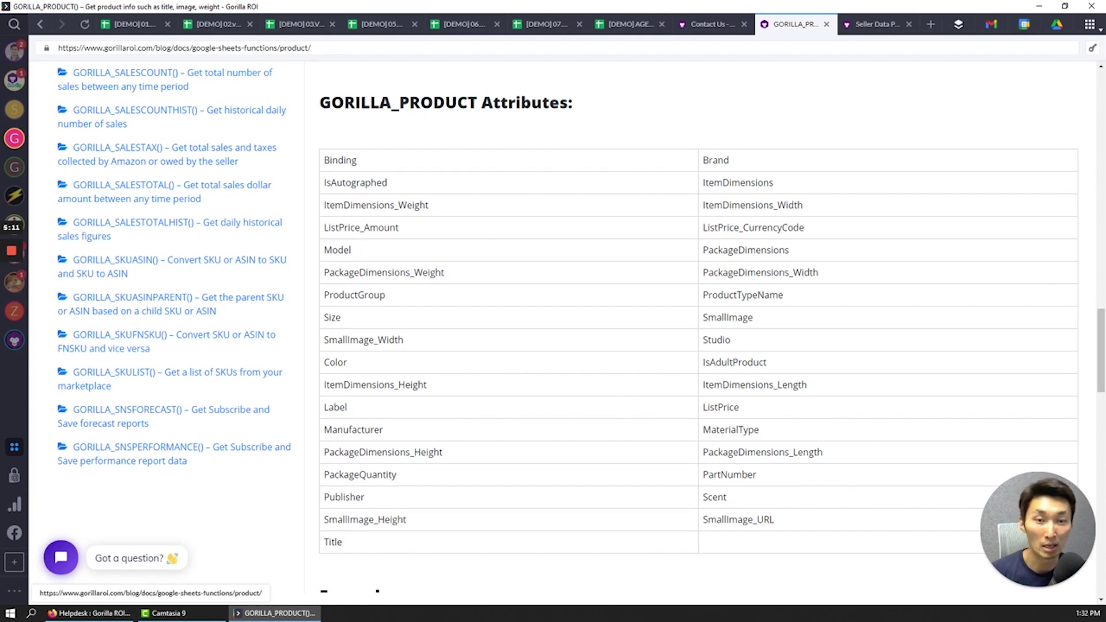
- Return to the sales spreadsheet, then close and enter the GORILLA_PRODUCT formula in cell D2
{"action": "left_click", "coordinate": [133, 24]}
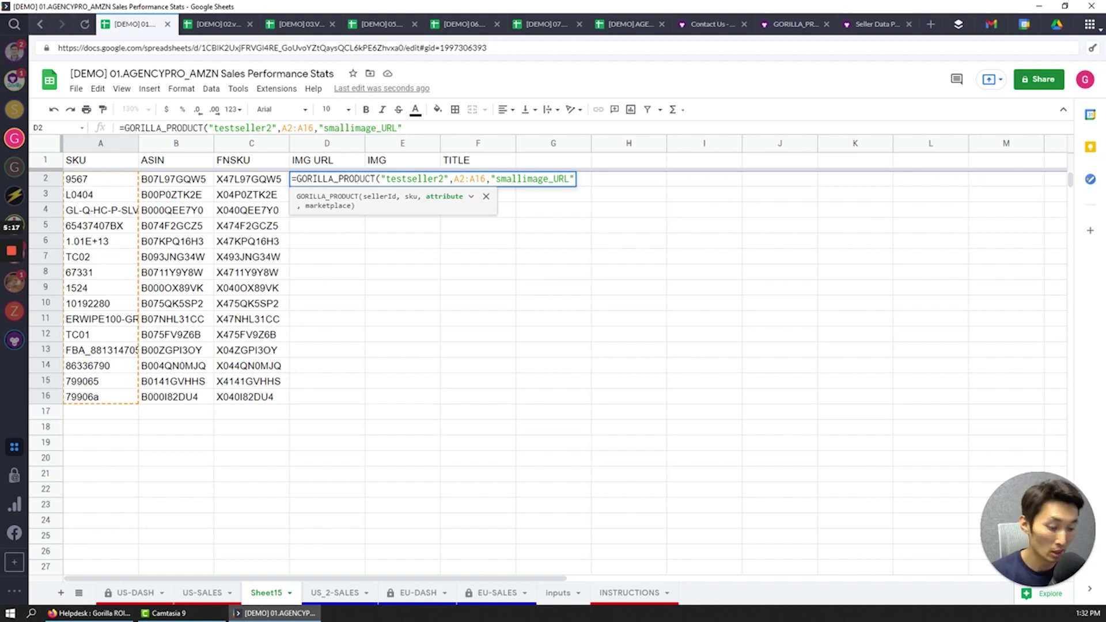
{"action": "type", "text": ")"}
{"action": "key", "text": "Return"}
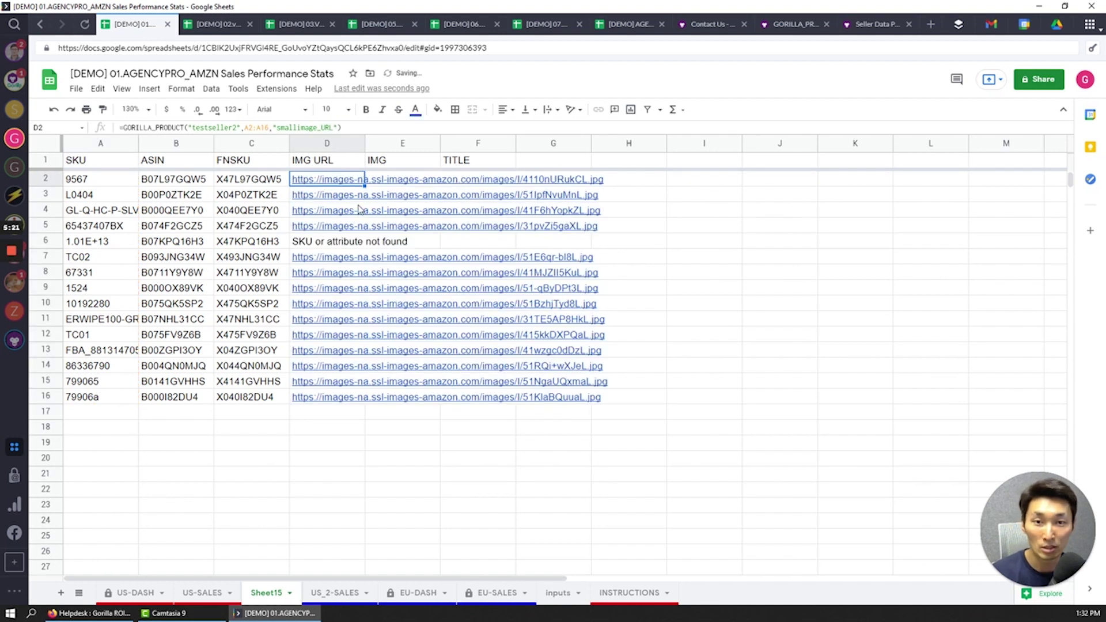
{"action": "left_click_drag", "start_coordinate": [337, 179], "coordinate": [339, 398]}
{"action": "left_click", "coordinate": [323, 474]}
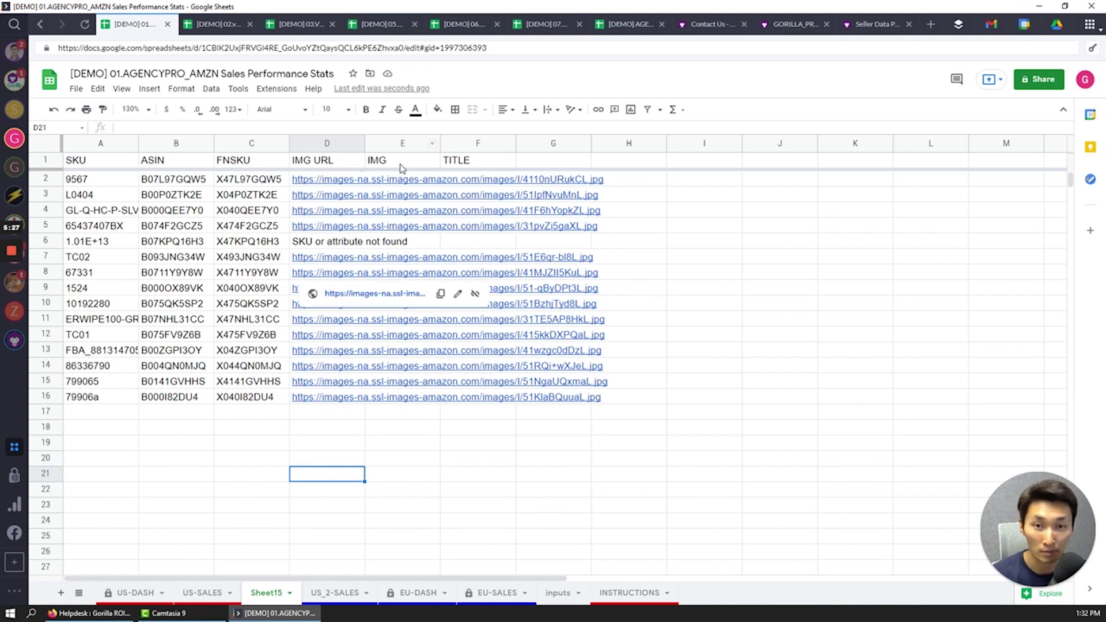
- Enter =IMAGE(D2) in cell E2 and fill the formula down to E16
{"action": "left_click", "coordinate": [410, 183]}
{"action": "type", "text": "="}
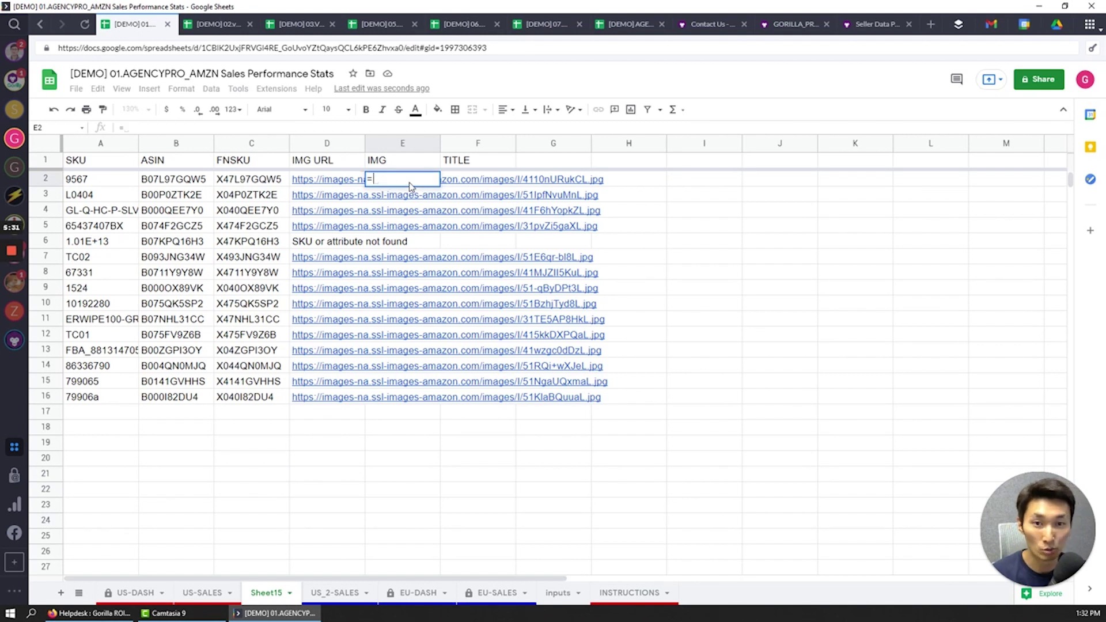
{"action": "type", "text": "image("}
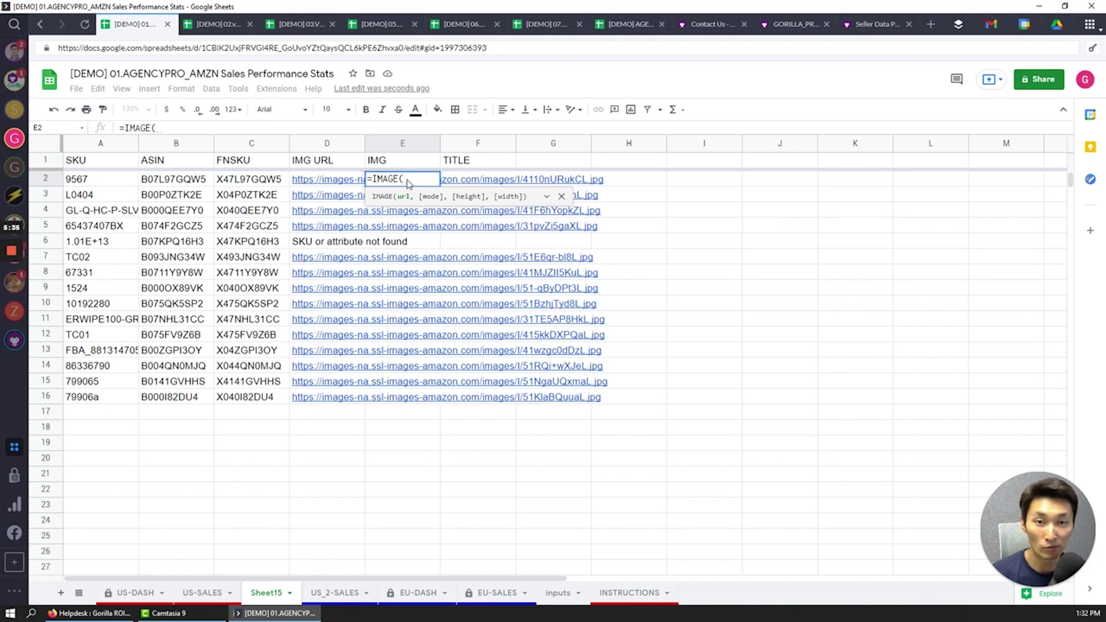
{"action": "left_click", "coordinate": [327, 181]}
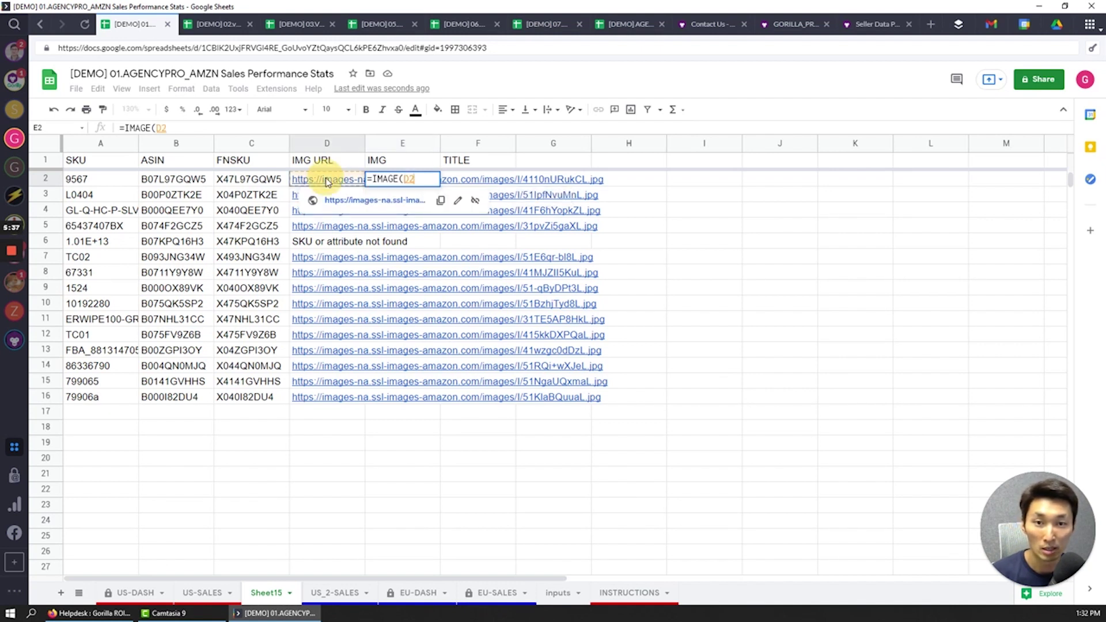
{"action": "type", "text": ")"}
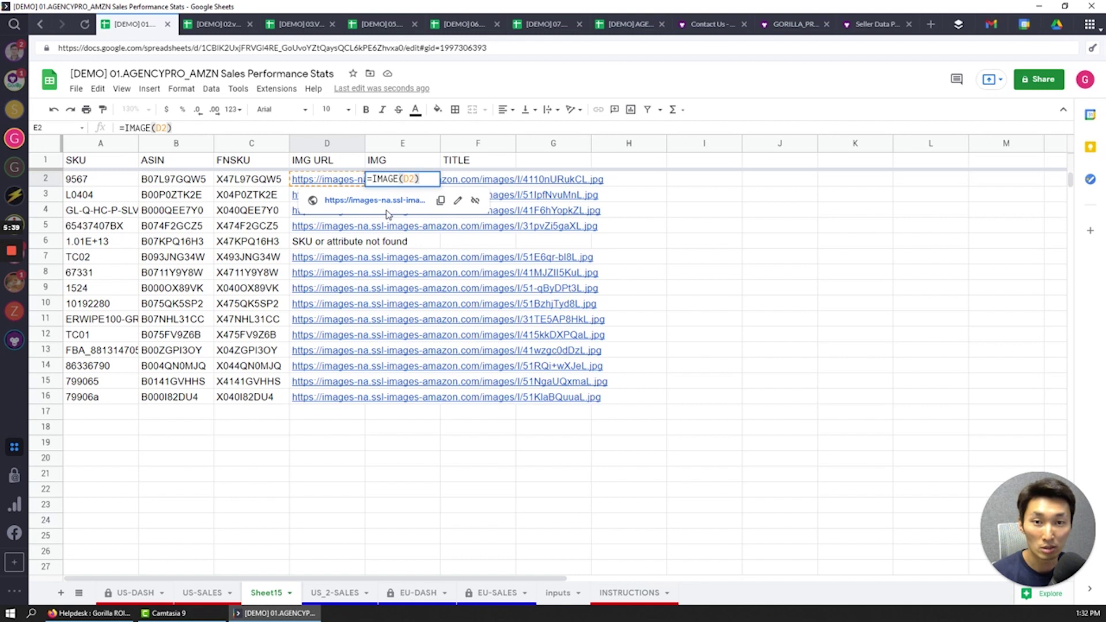
{"action": "key", "text": "Return"}
{"action": "key", "text": "Up"}
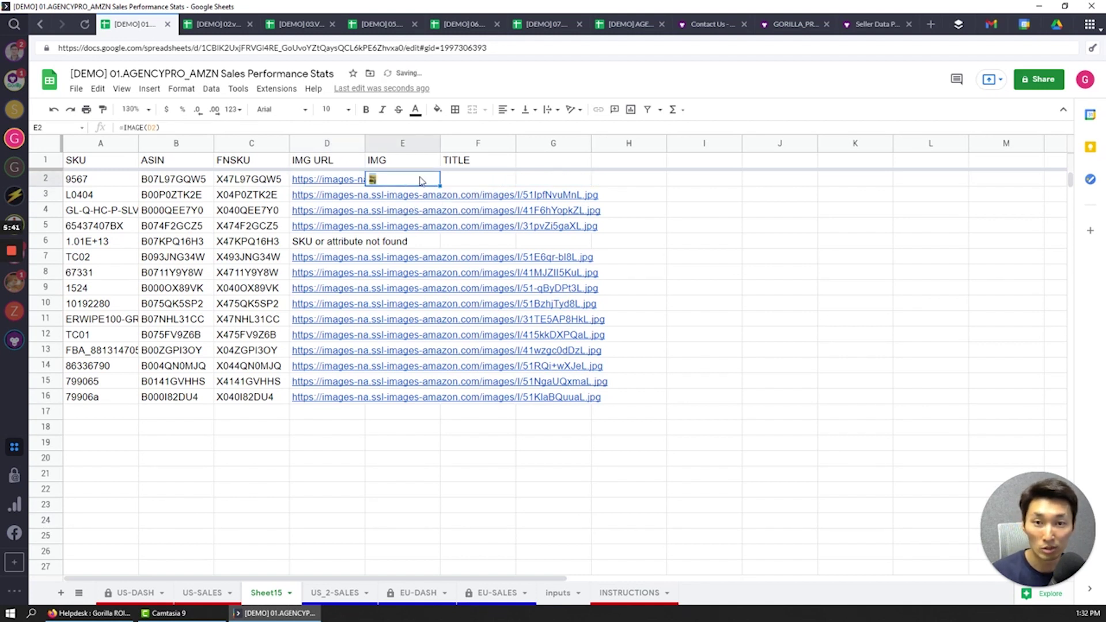
{"action": "left_click_drag", "start_coordinate": [440, 185], "coordinate": [441, 402]}
{"action": "left_click", "coordinate": [410, 461]}
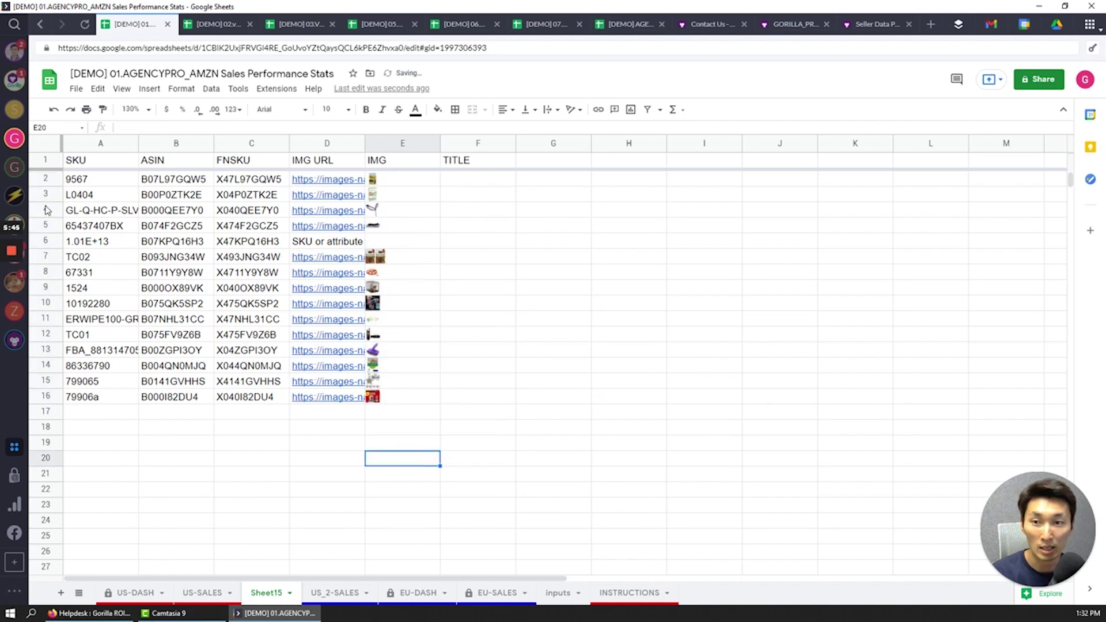
- Increase the height of rows 2 to 21 so the product images appear larger
{"action": "left_click_drag", "start_coordinate": [45, 179], "coordinate": [86, 477]}
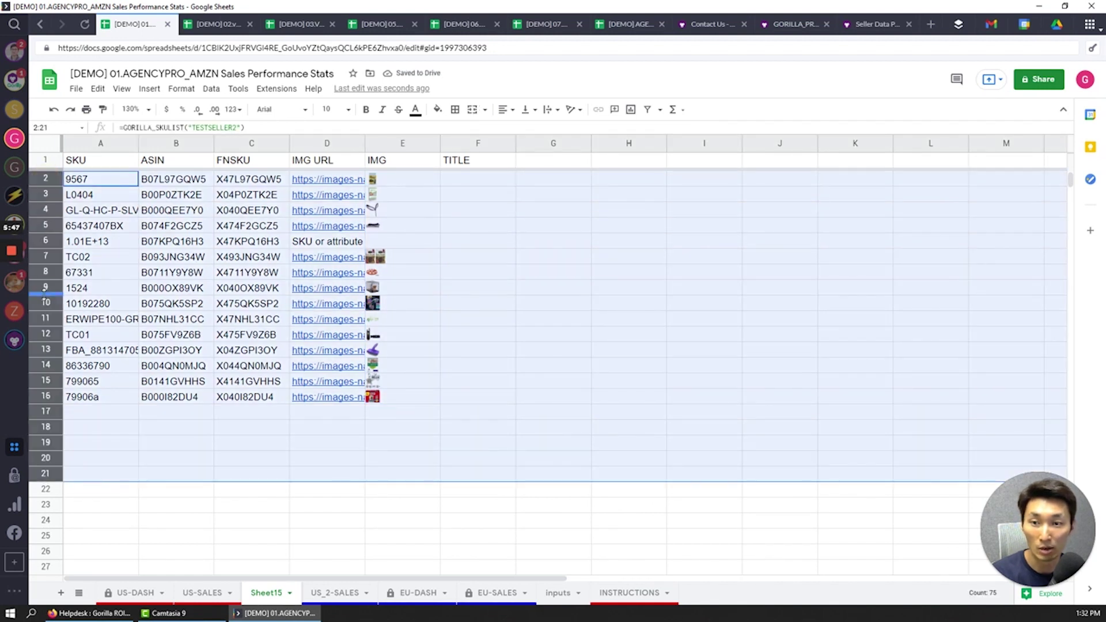
{"action": "left_click_drag", "start_coordinate": [45, 293], "coordinate": [45, 307]}
{"action": "left_click", "coordinate": [415, 239]}
- Center-align the IMG column E and narrow it to about the width of its images
{"action": "left_click", "coordinate": [402, 143]}
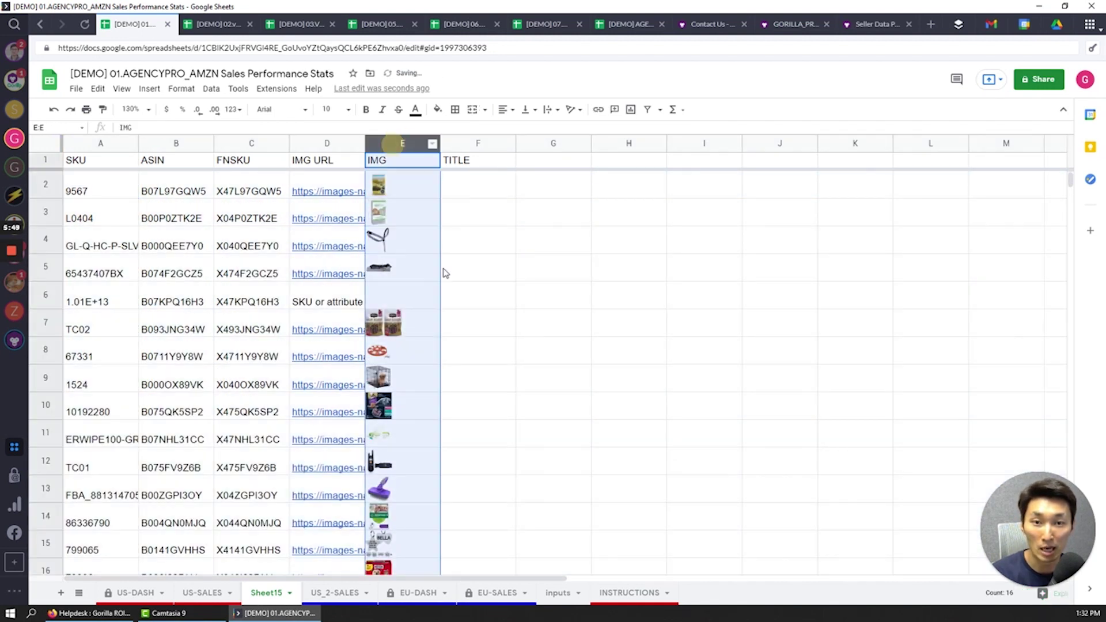
{"action": "left_click", "coordinate": [503, 110]}
{"action": "left_click", "coordinate": [517, 127]}
{"action": "left_click", "coordinate": [402, 206]}
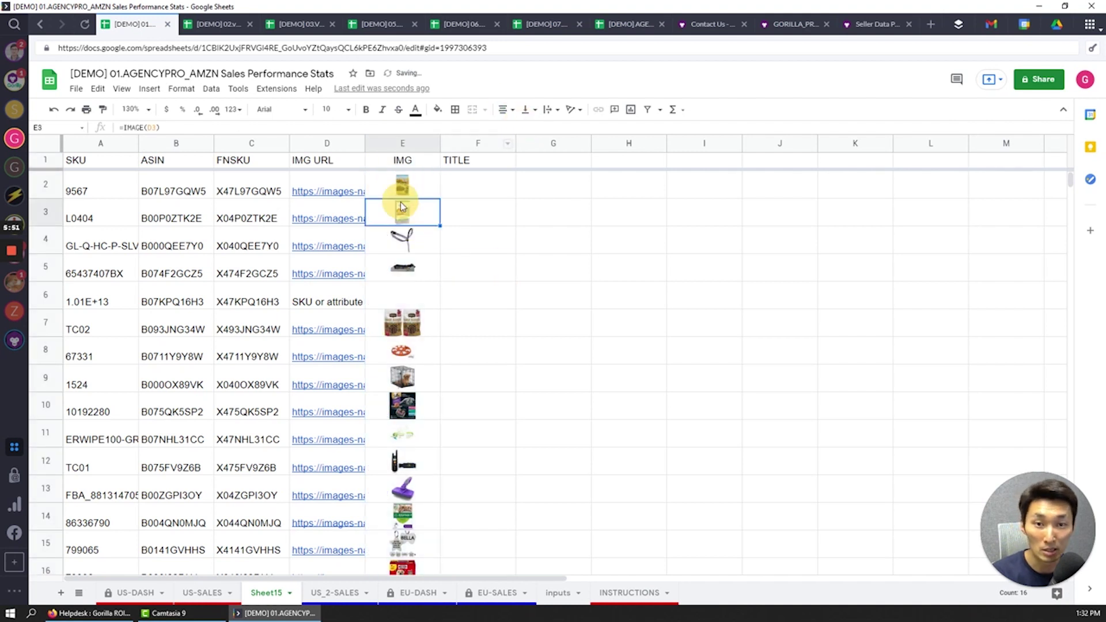
{"action": "left_click", "coordinate": [476, 304]}
{"action": "left_click_drag", "start_coordinate": [440, 144], "coordinate": [389, 144]}
- Start a GORILLA_PRODUCT formula in cell F2 with "testseller2" as the seller ID
{"action": "left_click", "coordinate": [431, 185]}
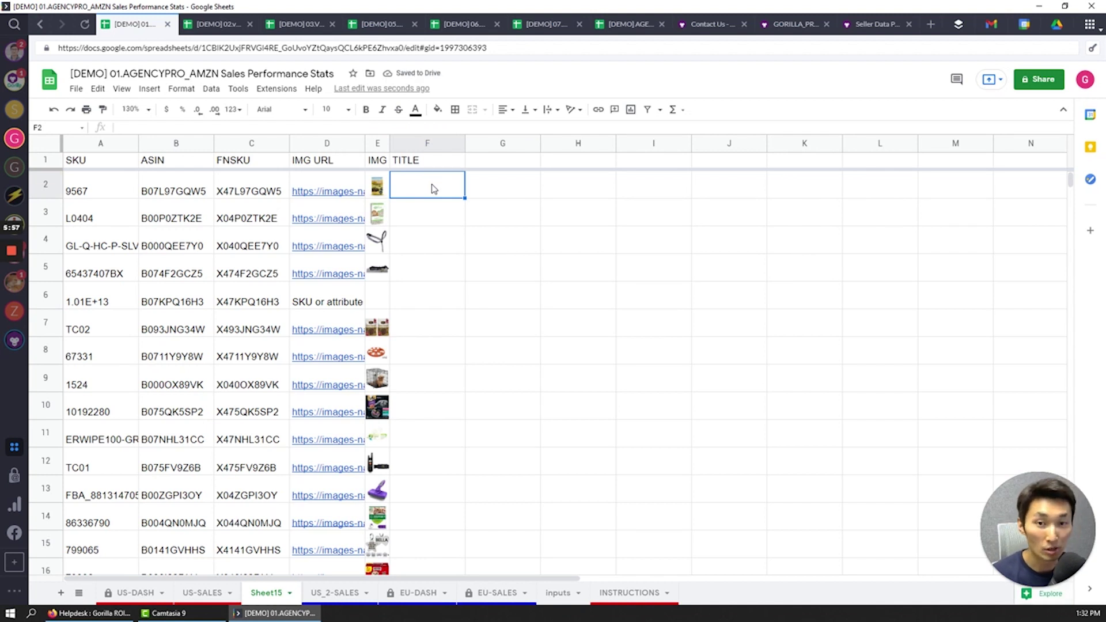
{"action": "type", "text": "=gori"}
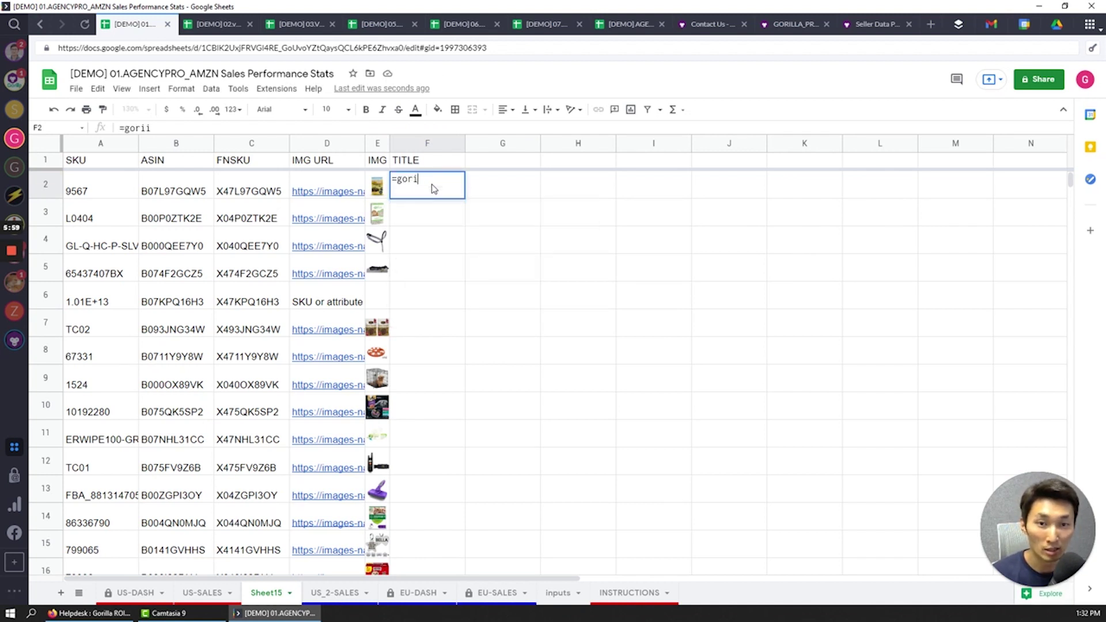
{"action": "type", "text": "lla_prod"}
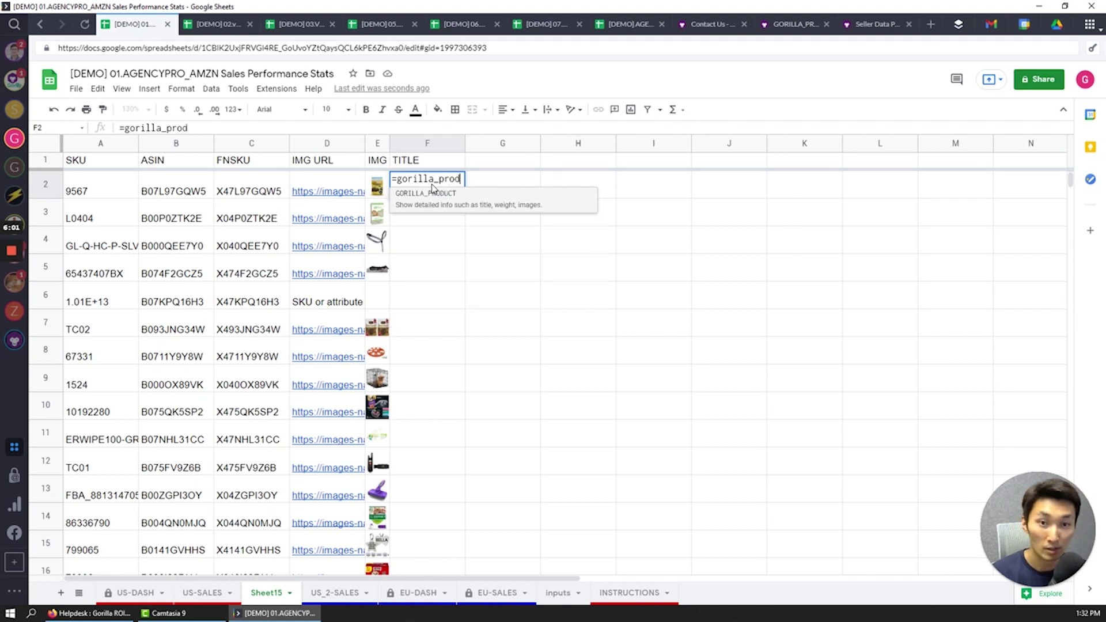
{"action": "key", "text": "Tab"}
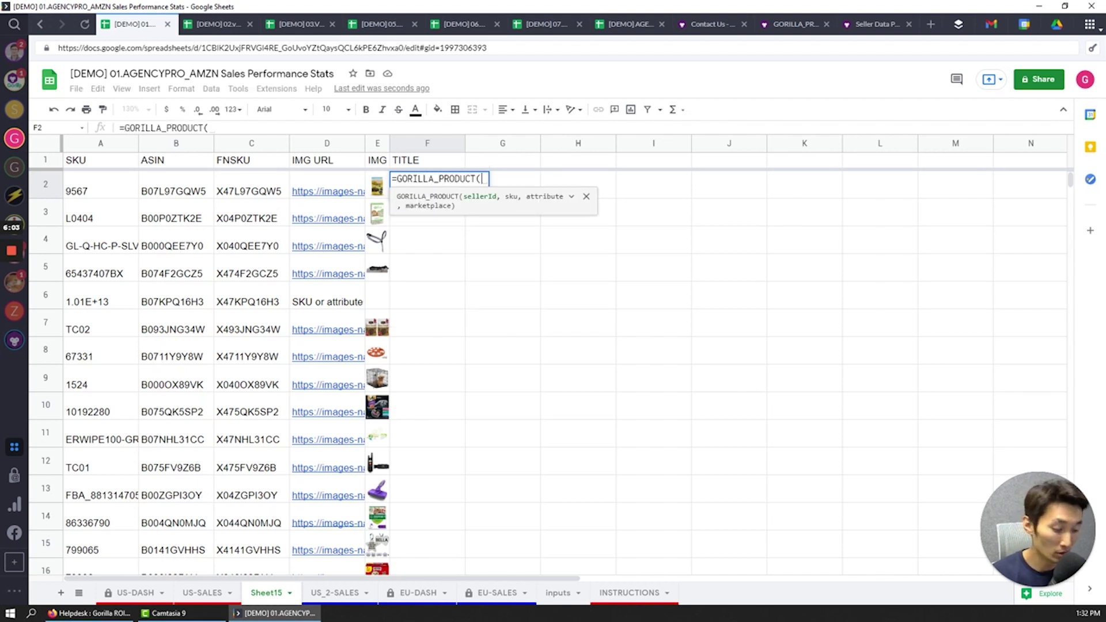
{"action": "type", "text": "\"testseller2\"m"}
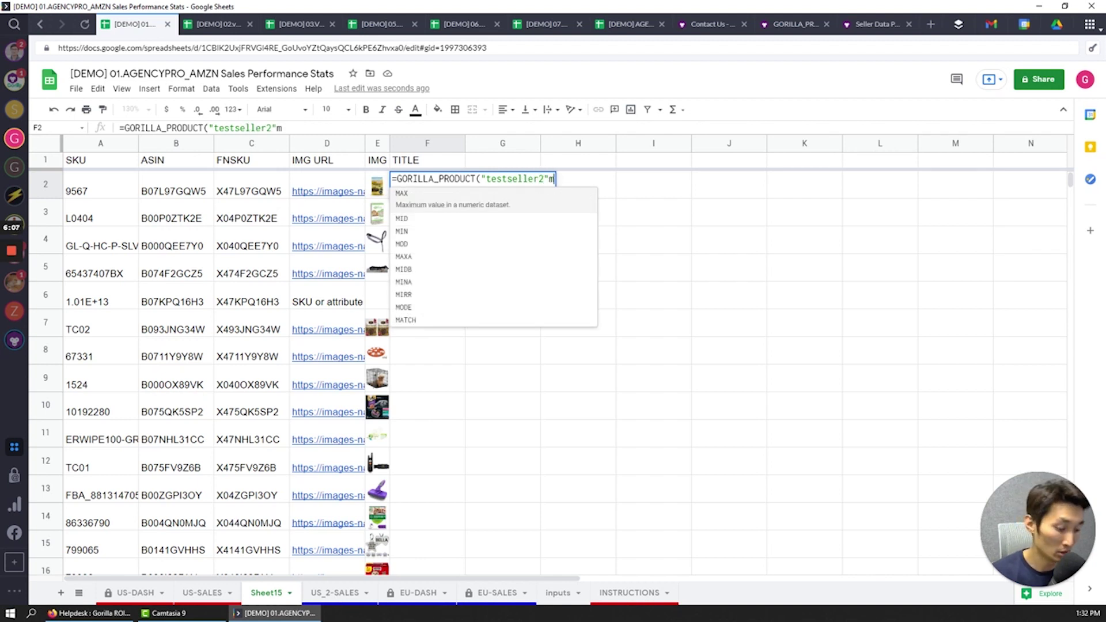
{"action": "key", "text": "BackSpace"}
{"action": "type", "text": ","}
- Add the SKU range A2:A16 and the attribute "TITLE" to the F2 formula, and enter it
{"action": "left_click", "coordinate": [104, 191]}
{"action": "scroll", "coordinate": [111, 395], "scroll_direction": "down", "scroll_amount": 5}
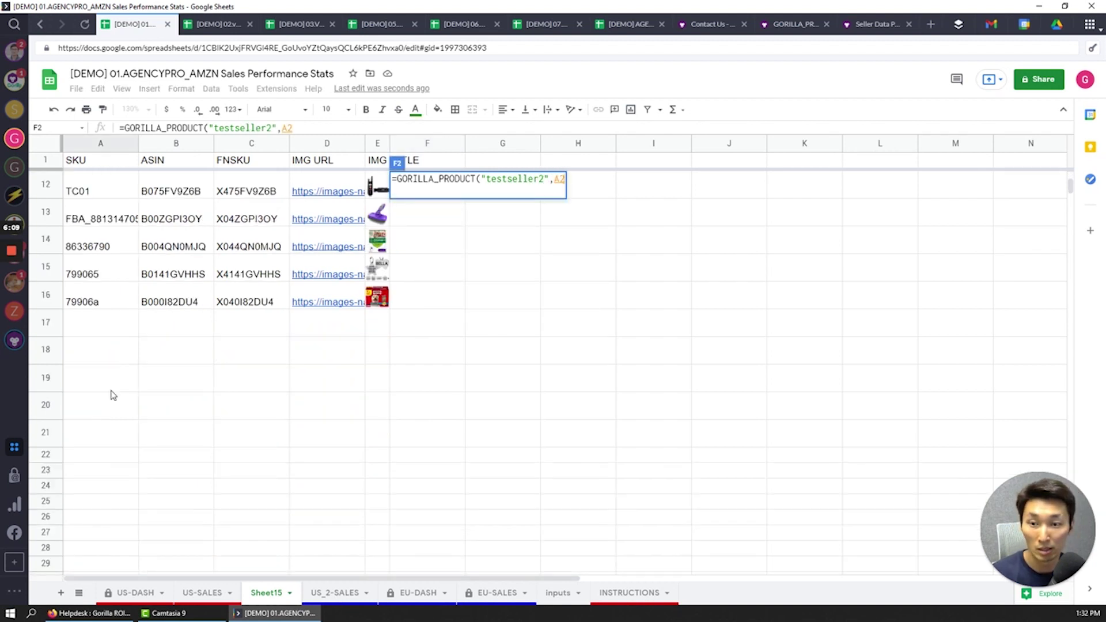
{"action": "left_click", "coordinate": [82, 291], "text": "shift"}
{"action": "type", "text": ","}
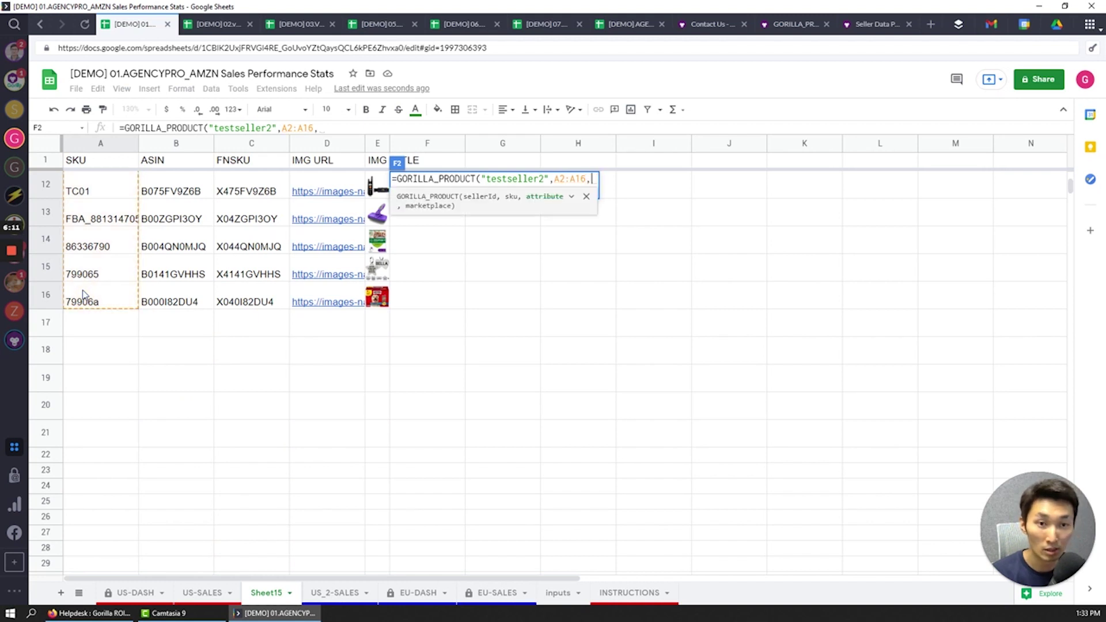
{"action": "type", "text": "\"TITLE\""}
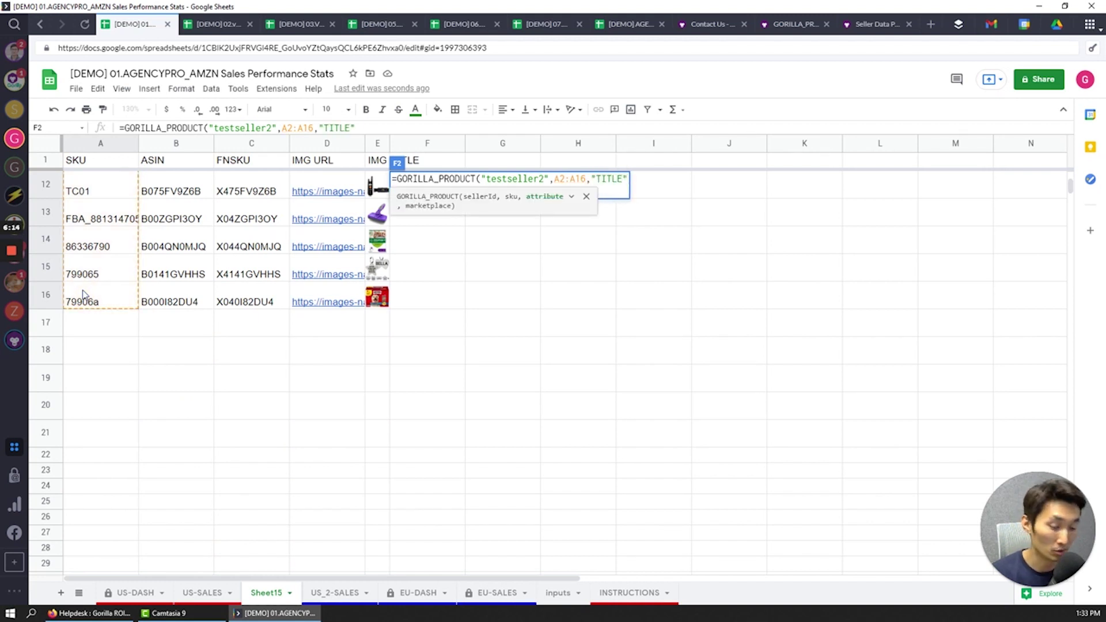
{"action": "key", "text": "Return"}
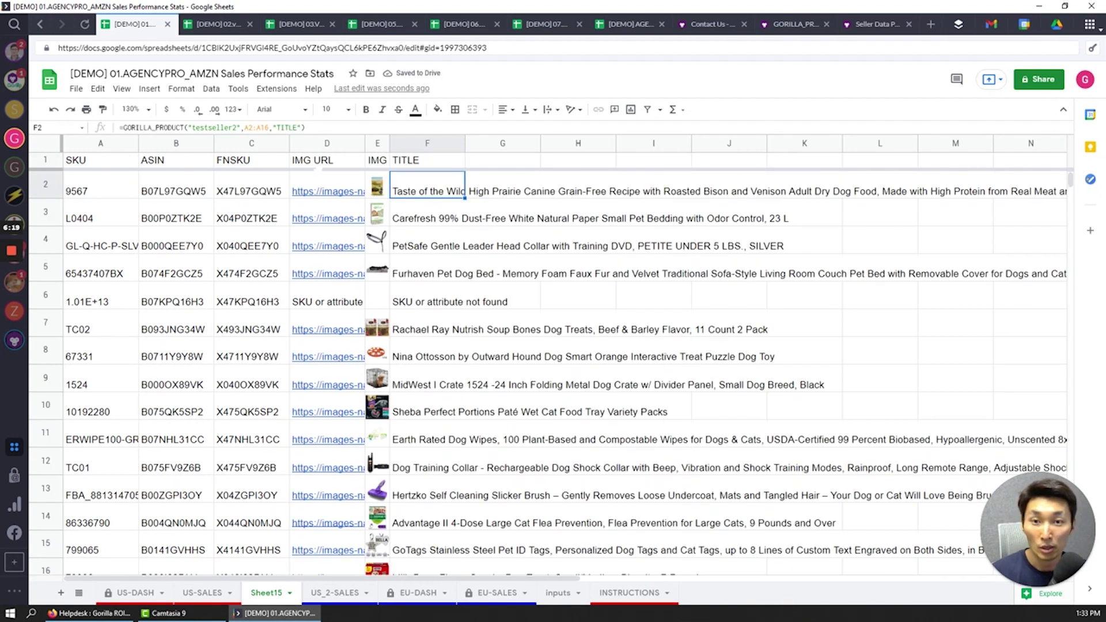
{"action": "double_click", "coordinate": [408, 199]}
{"action": "left_click", "coordinate": [602, 183]}
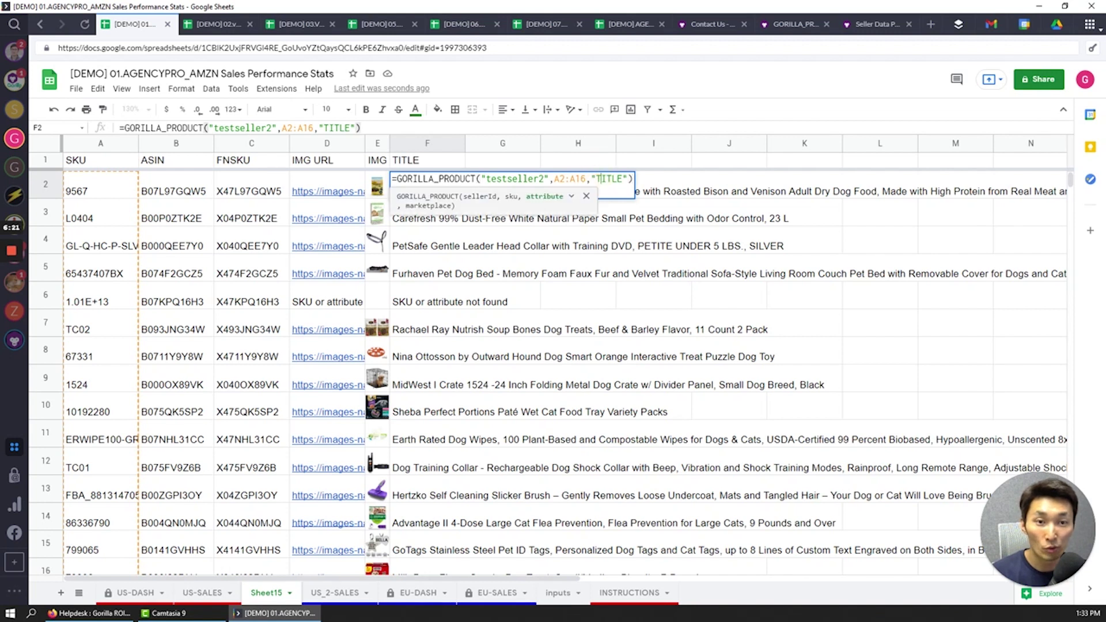
{"action": "key", "text": "Escape"}
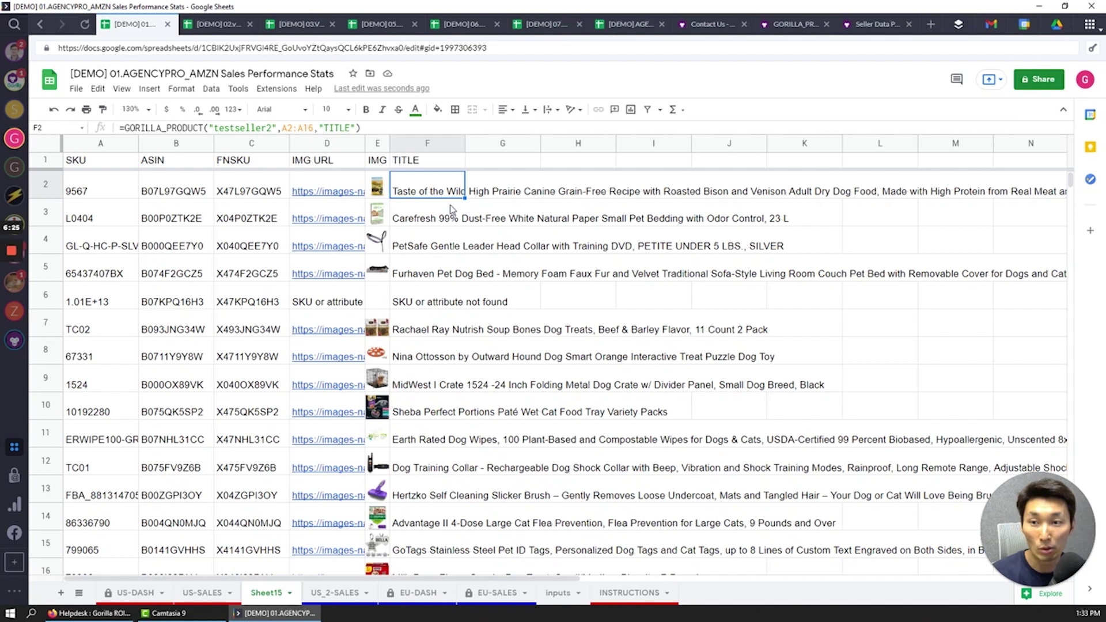
- Replace the "TITLE" attribute in the F2 formula with a reference to header cell F1
{"action": "key", "text": "Return"}
{"action": "left_click_drag", "start_coordinate": [633, 180], "coordinate": [594, 179]}
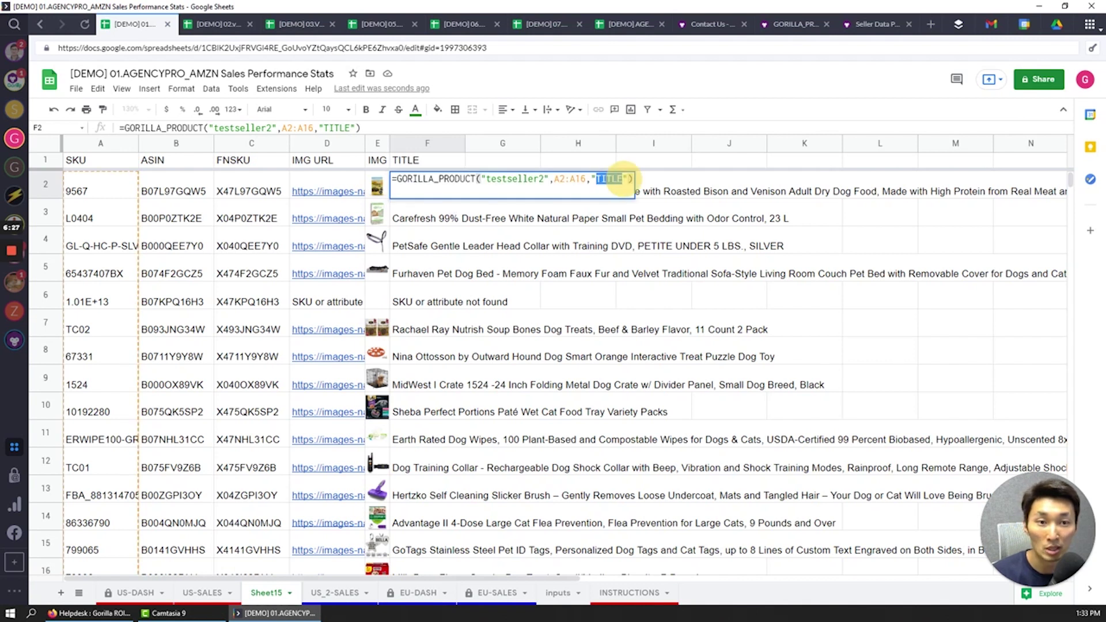
{"action": "key", "text": "BackSpace"}
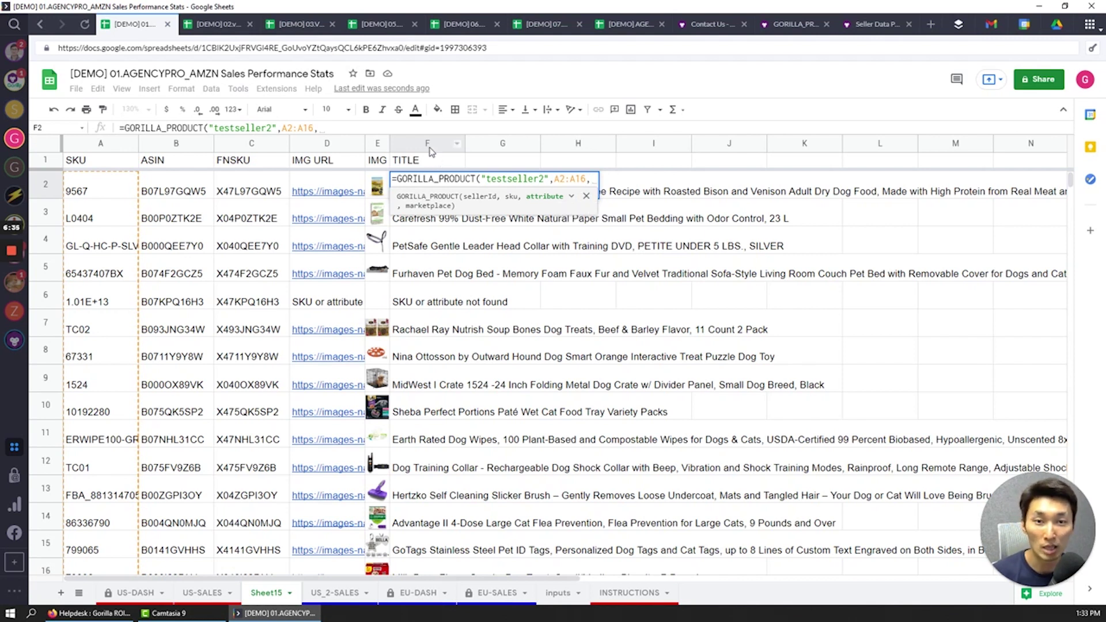
{"action": "left_click", "coordinate": [438, 164]}
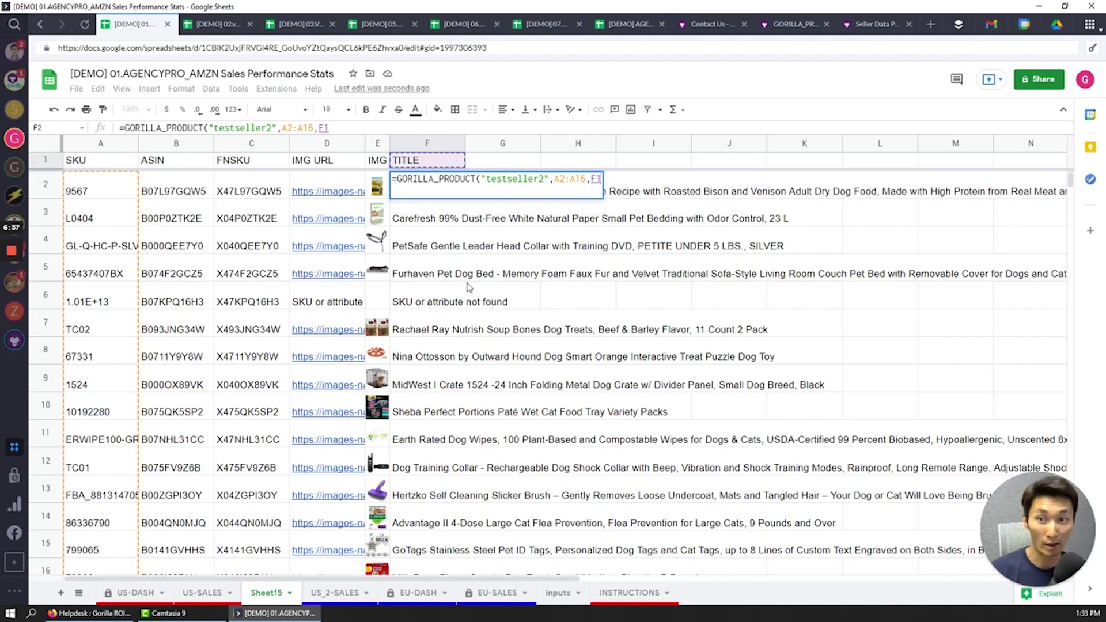
{"action": "key", "text": "Return"}
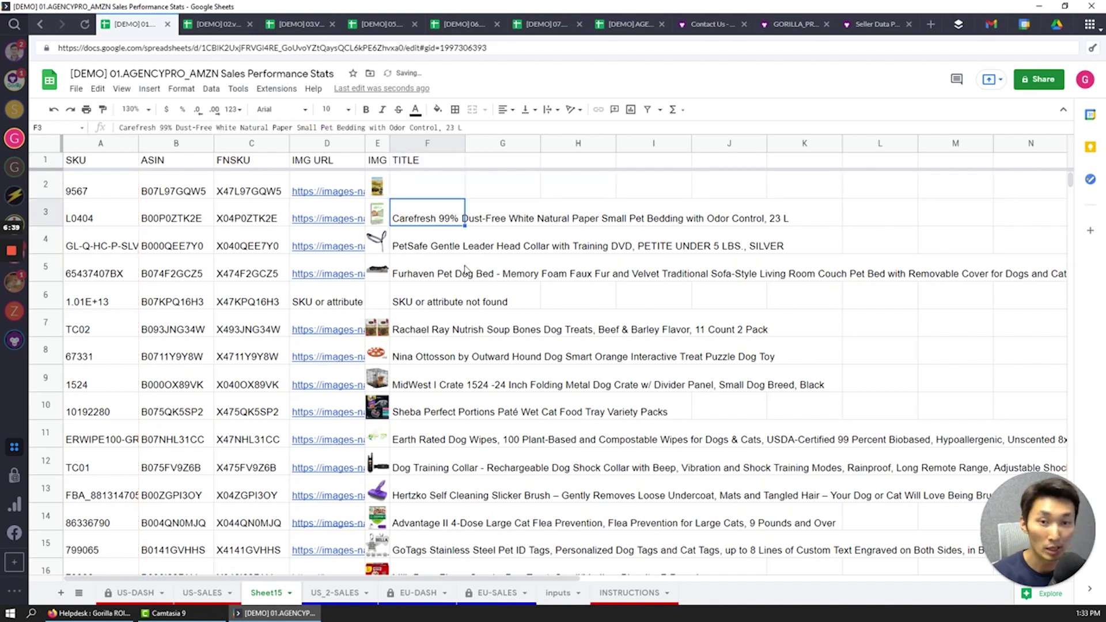
- Change header cell F1 to BRAND so the referenced formula returns that attribute
{"action": "key", "text": "Up"}
{"action": "key", "text": "Up"}
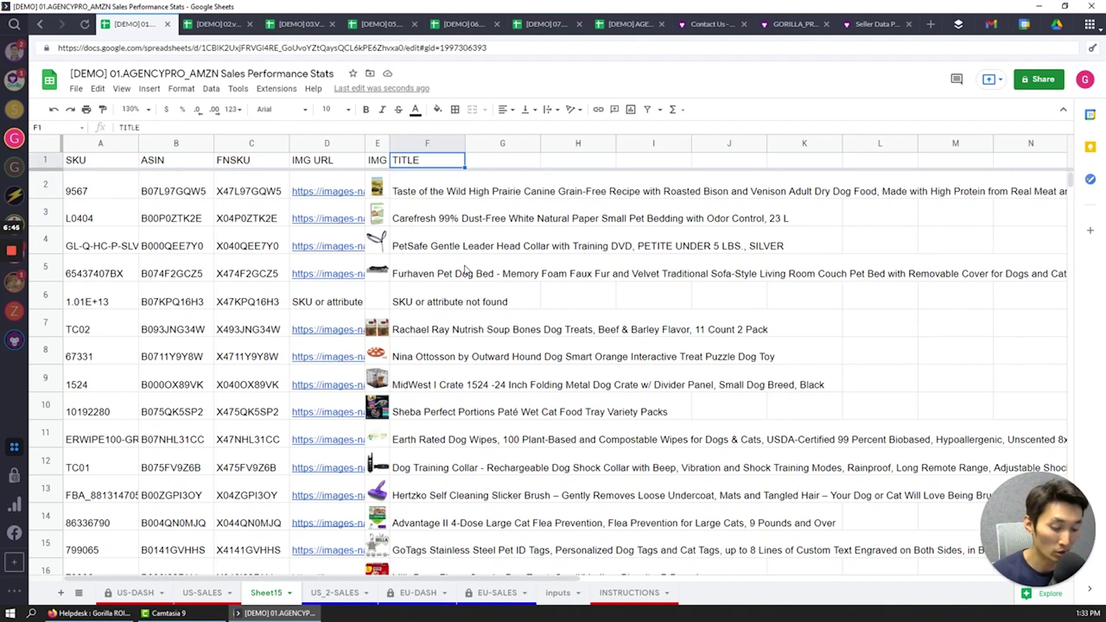
{"action": "type", "text": "BRAND"}
{"action": "key", "text": "Return"}
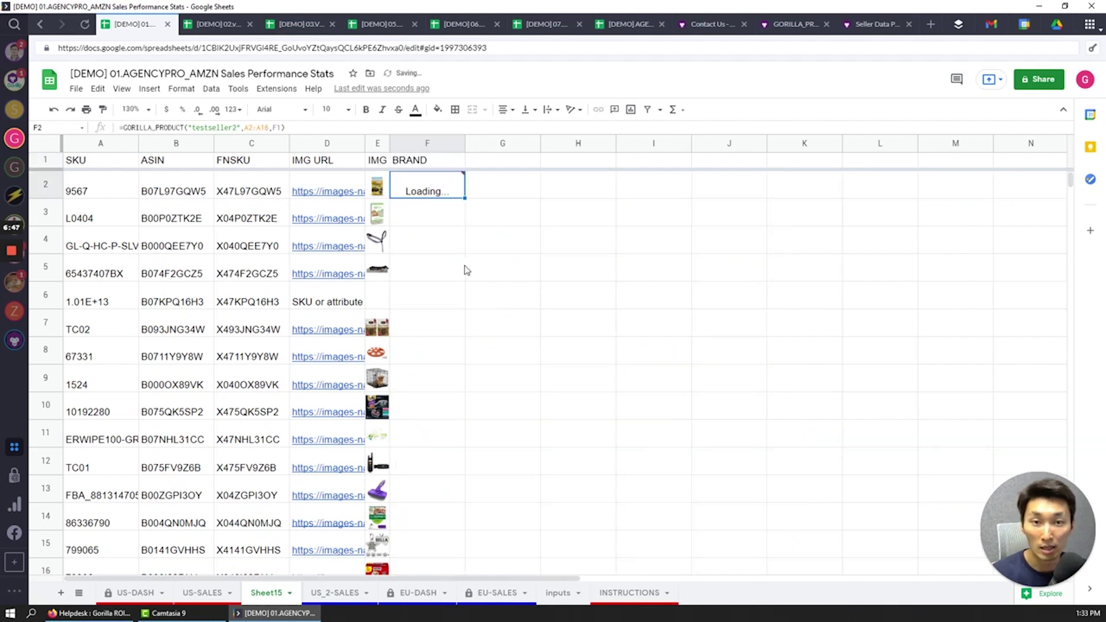
{"action": "key", "text": "Down"}
{"action": "key", "text": "Up"}
{"action": "key", "text": "Up"}
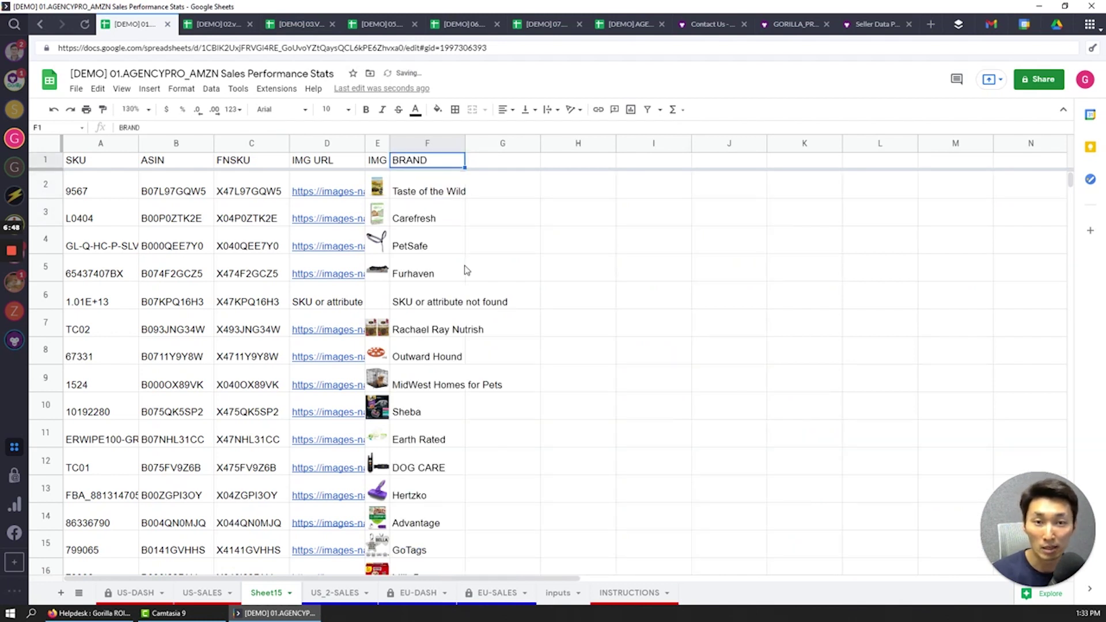
- Change header cell F1 to SIZE so the referenced formula returns that attribute
{"action": "left_click", "coordinate": [427, 189]}
{"action": "left_click", "coordinate": [413, 148]}
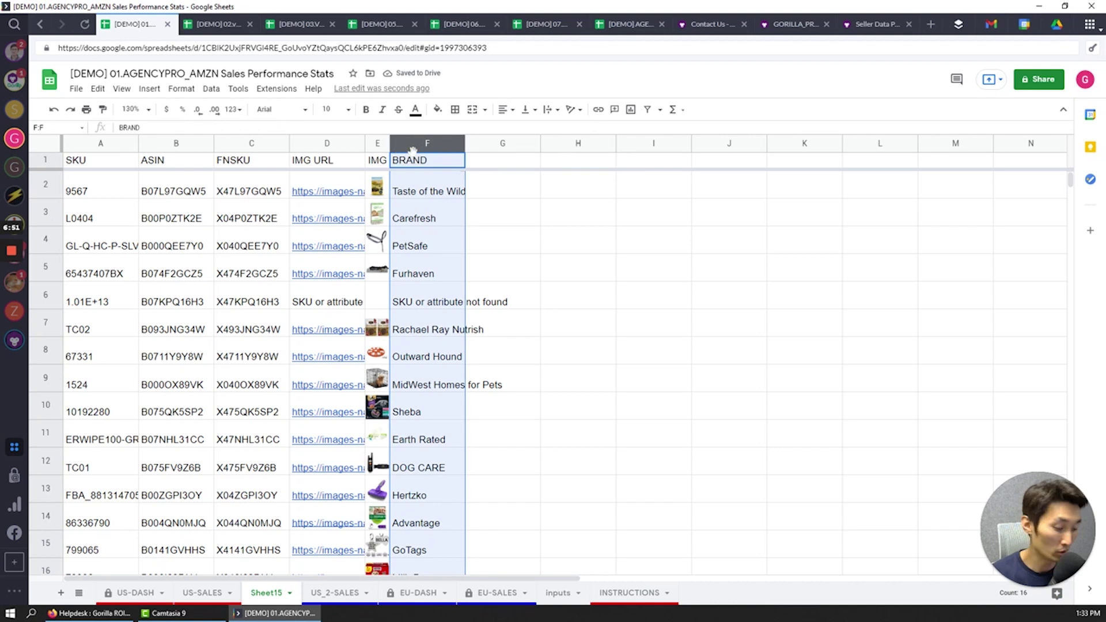
{"action": "left_click", "coordinate": [413, 161]}
{"action": "type", "text": "SIZE"}
{"action": "key", "text": "Return"}
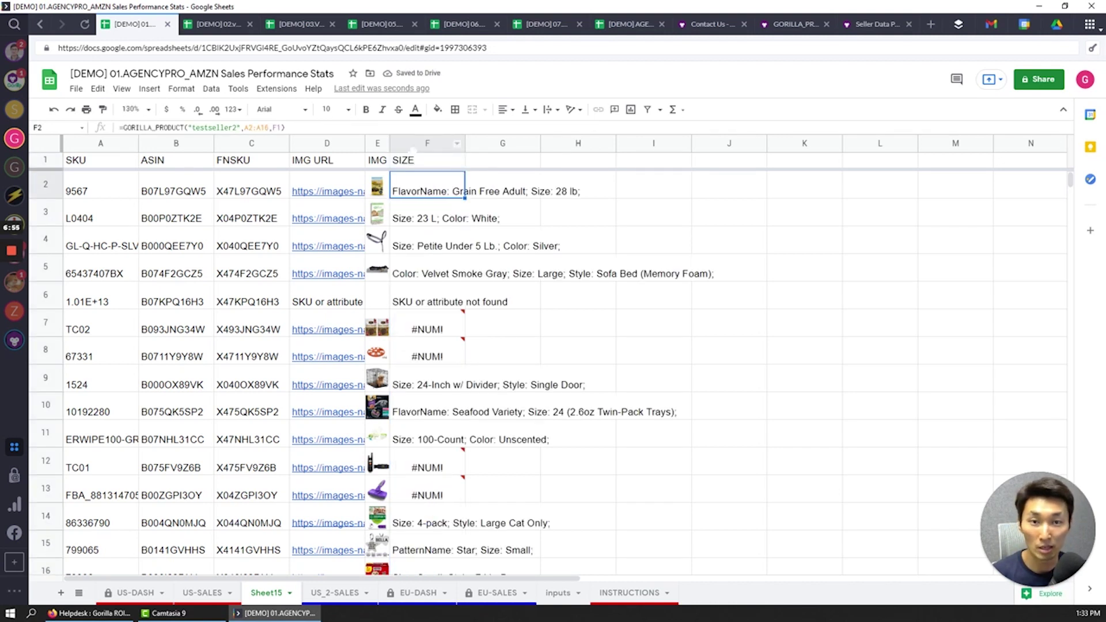
- Set header cell F1 back to TITLE
{"action": "left_click", "coordinate": [466, 385]}
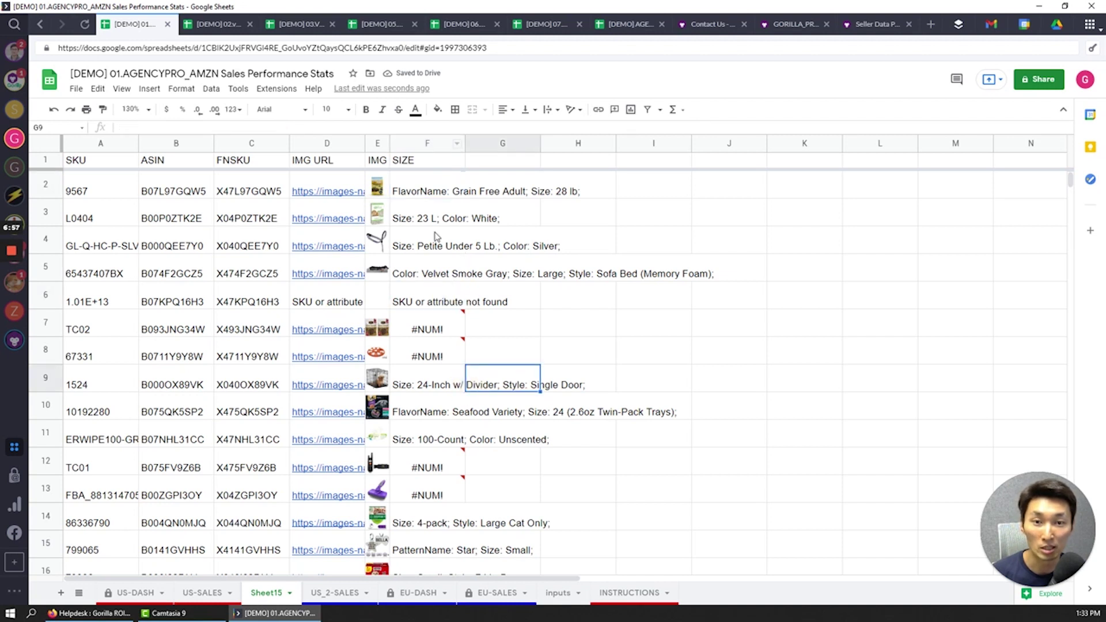
{"action": "left_click", "coordinate": [425, 190]}
{"action": "left_click", "coordinate": [413, 159]}
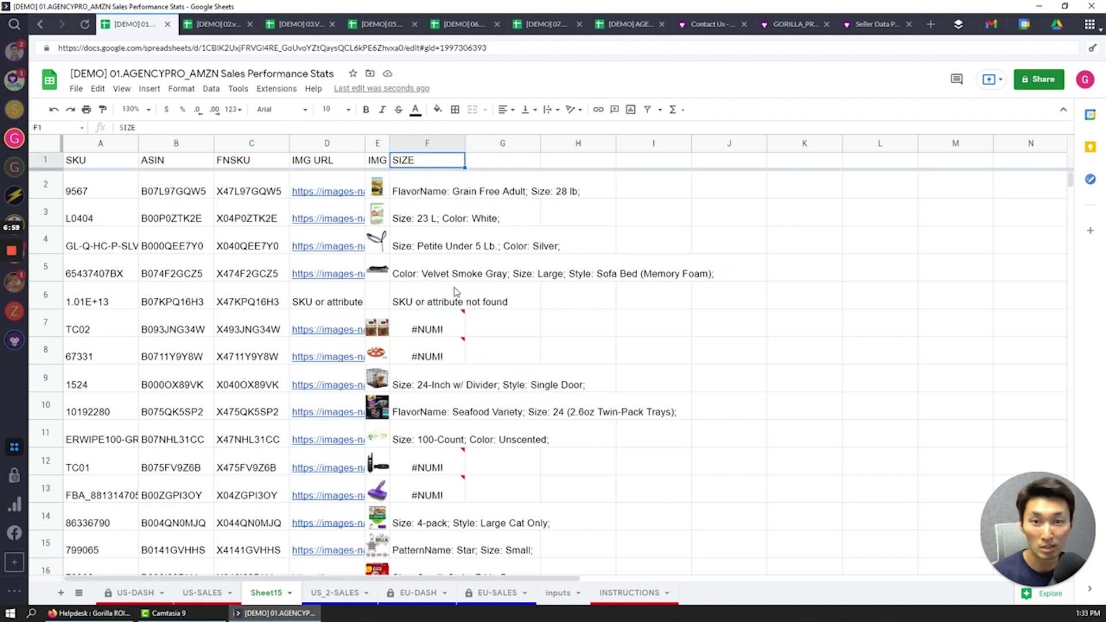
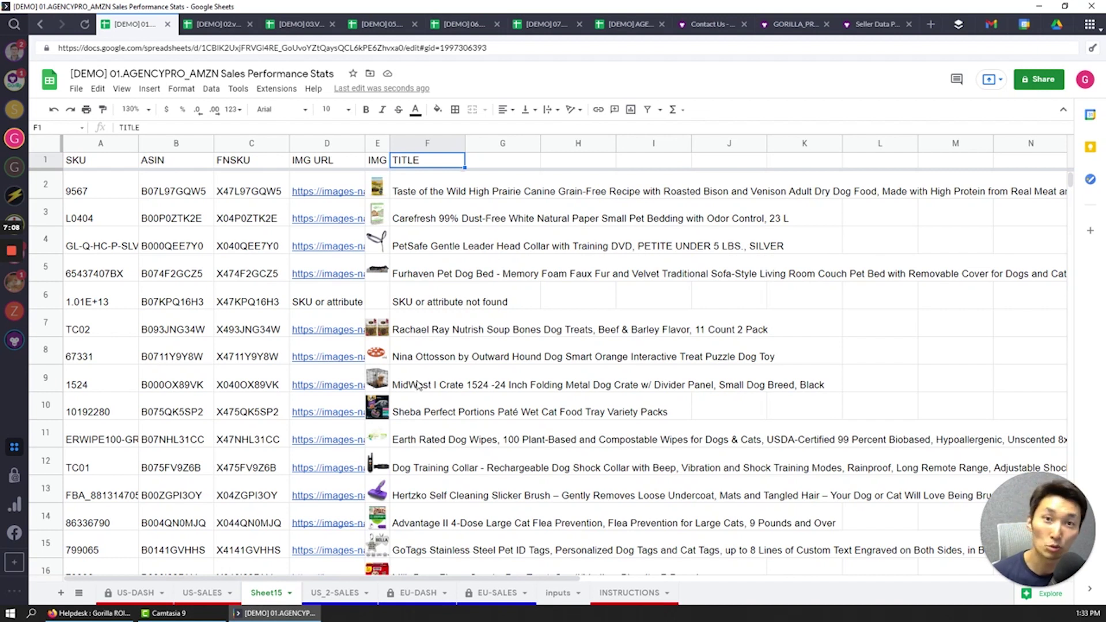
- Examine the sales period headers H3:AG3 on the US-SALES sheet, and return to Sheet15
{"action": "left_click", "coordinate": [202, 594]}
{"action": "left_click", "coordinate": [452, 236]}
{"action": "key", "text": "shift+Right"}
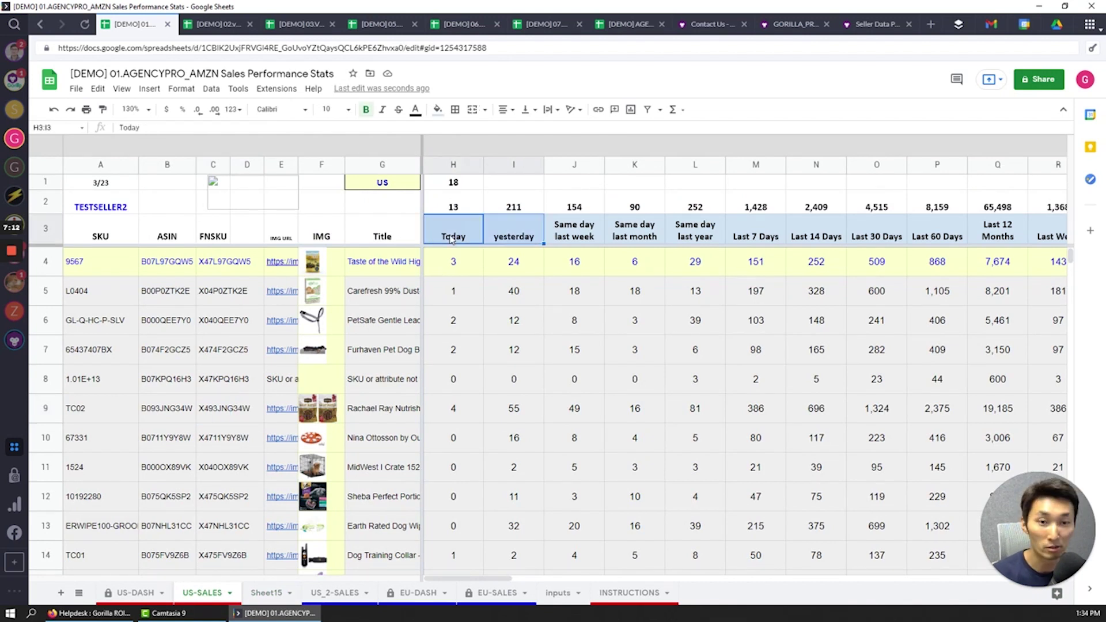
{"action": "key", "text": "shift+Right"}
{"action": "key", "text": "shift+Right"}
{"action": "key", "text": "shift+Right"}
{"action": "key", "text": "shift+Right"}
{"action": "key", "text": "shift+Right"}
{"action": "key", "text": "shift+Right"}
{"action": "key", "text": "shift+Right"}
{"action": "key", "text": "shift+Right"}
{"action": "key", "text": "shift+Right"}
{"action": "key", "text": "shift+Right"}
{"action": "key", "text": "shift+Right"}
{"action": "key", "text": "shift+Right"}
{"action": "key", "text": "shift+Right"}
{"action": "key", "text": "shift+Right"}
{"action": "key", "text": "shift+Right"}
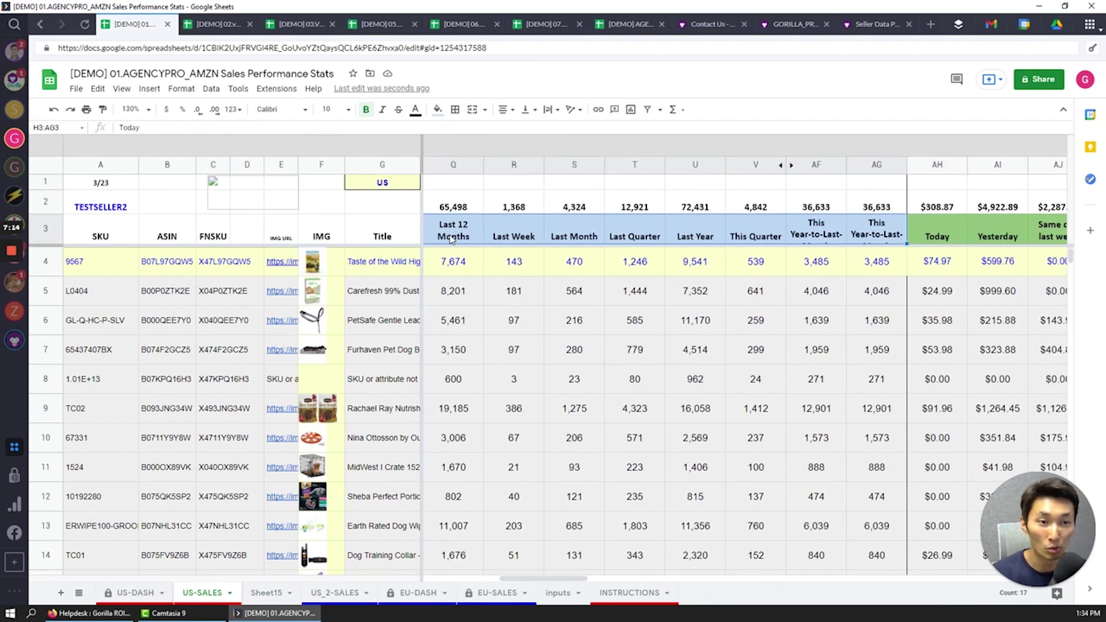
{"action": "left_click", "coordinate": [266, 594]}
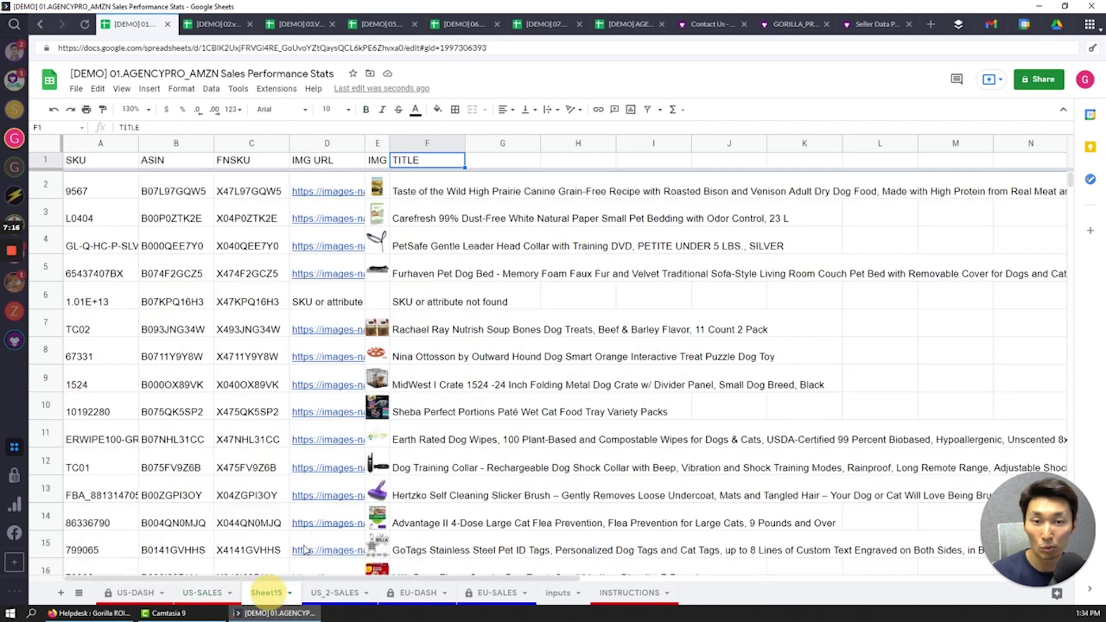
- Paste the copied sales period headers into row 1 of Sheet15, starting at cell G1
{"action": "left_click", "coordinate": [476, 164]}
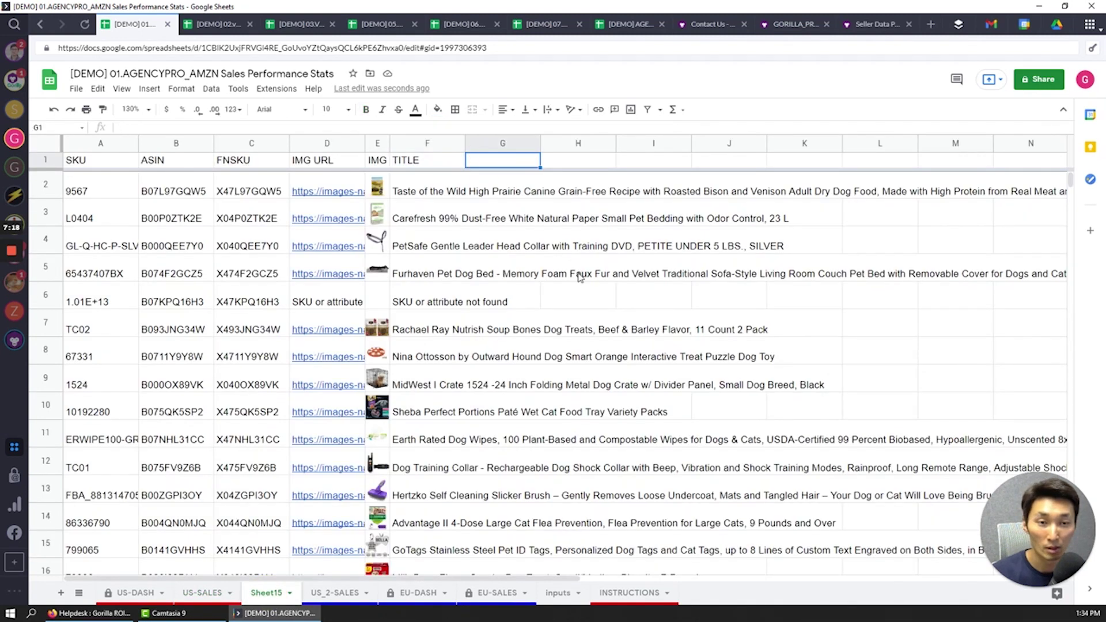
{"action": "key", "text": "ctrl+v"}
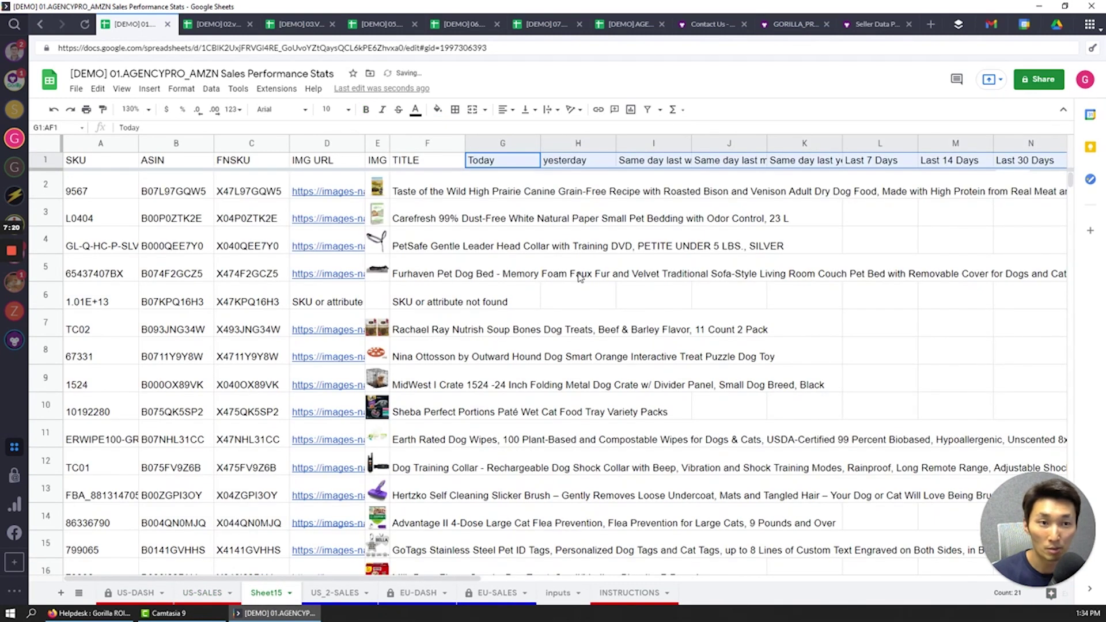
{"action": "left_click", "coordinate": [519, 254]}
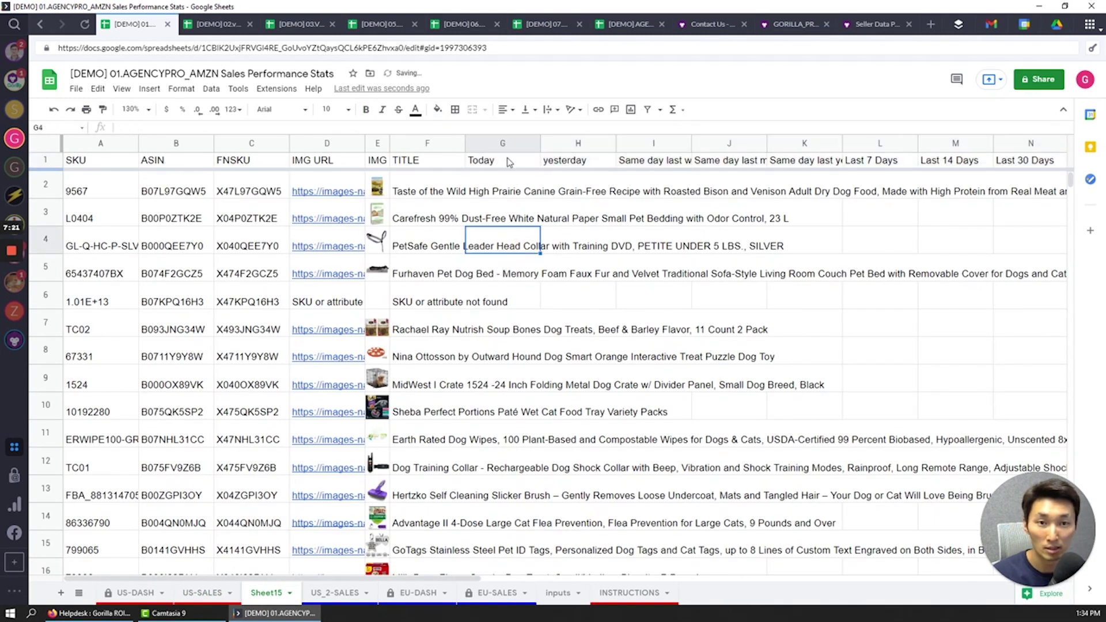
- Apply text wrapping to the whole header row 1
{"action": "left_click", "coordinate": [45, 161]}
{"action": "left_click", "coordinate": [558, 115]}
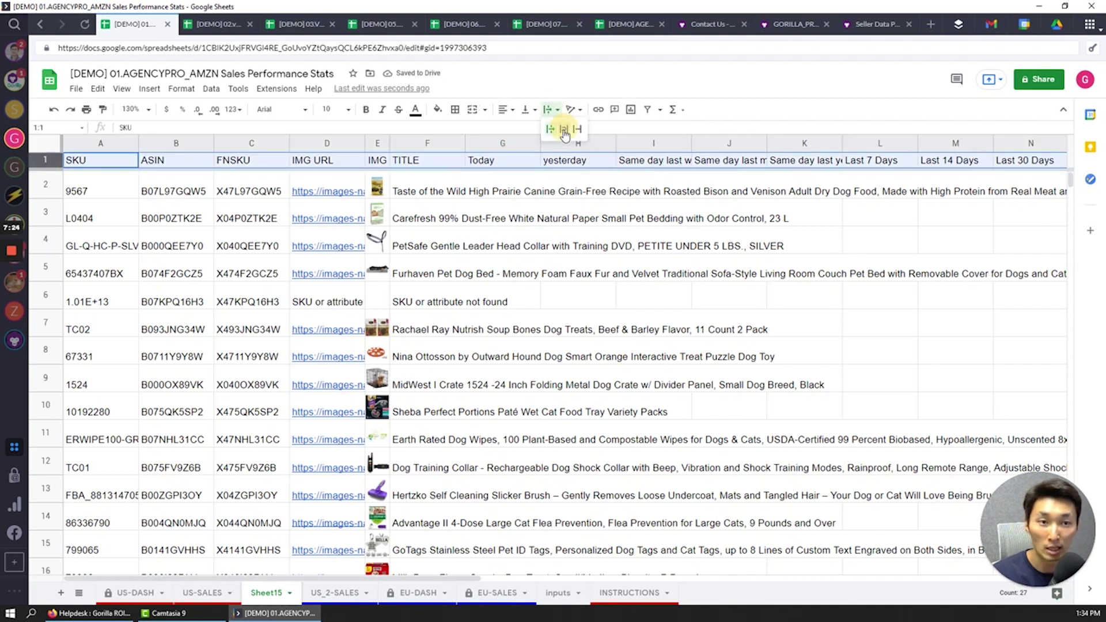
{"action": "left_click", "coordinate": [567, 134]}
{"action": "left_click", "coordinate": [502, 172]}
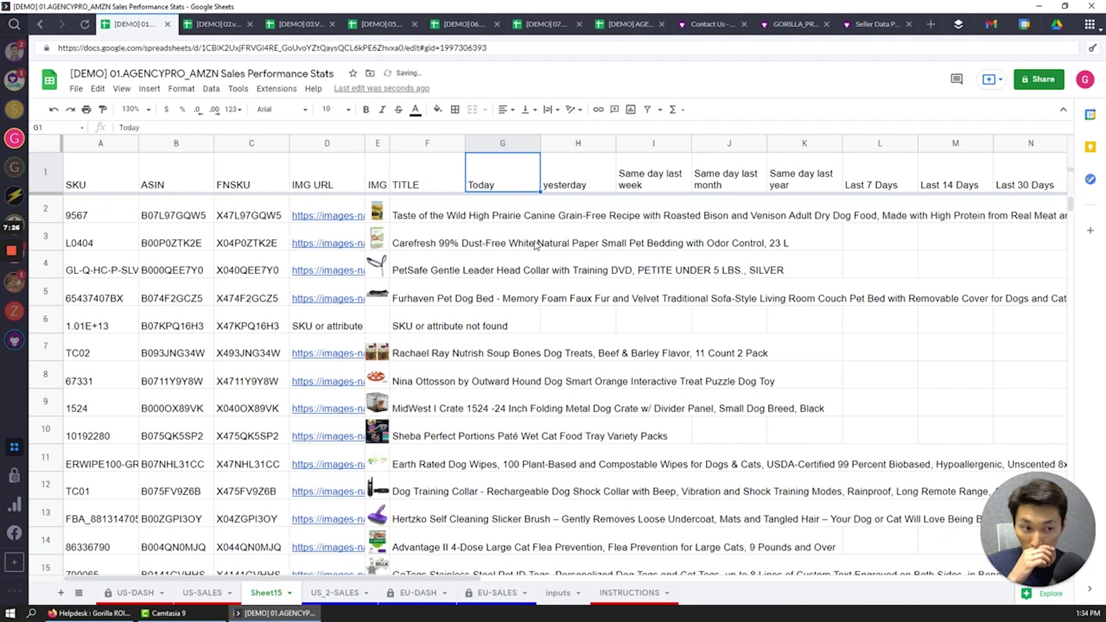
- Try to enter a Gorilla sales count formula in cell G2 under the Today header
{"action": "left_click", "coordinate": [523, 218]}
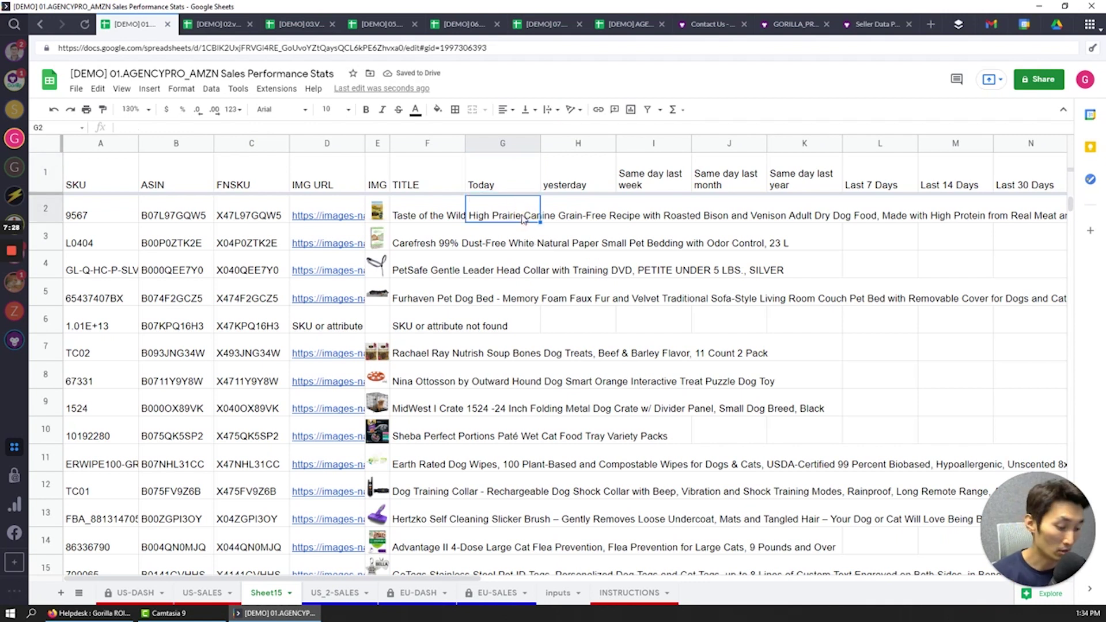
{"action": "double_click", "coordinate": [523, 218]}
{"action": "type", "text": "="}
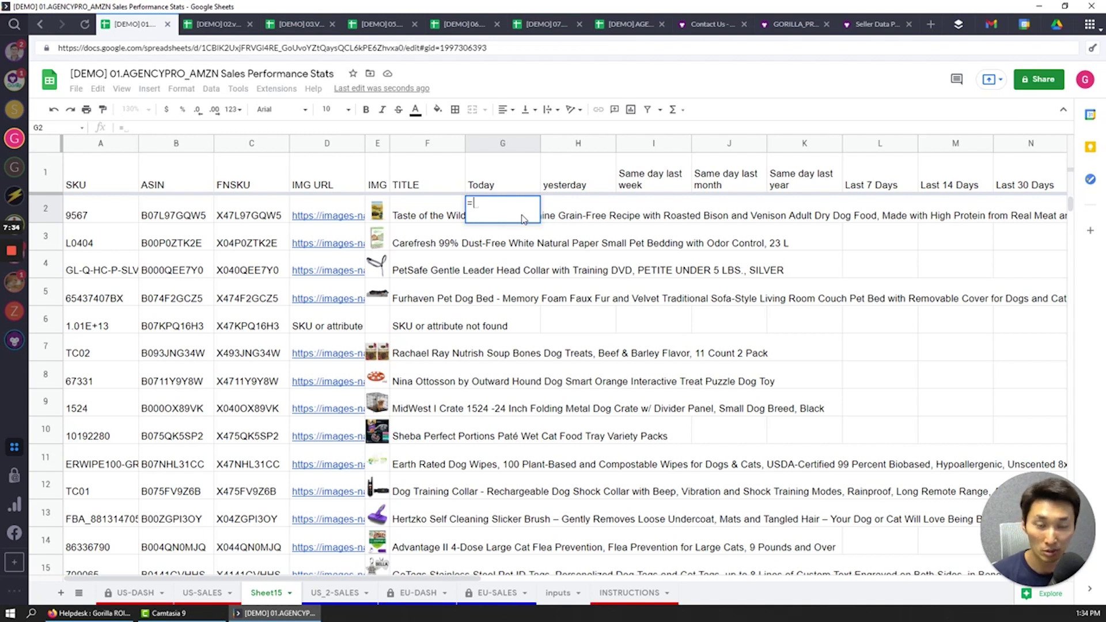
{"action": "type", "text": "gorillla"}
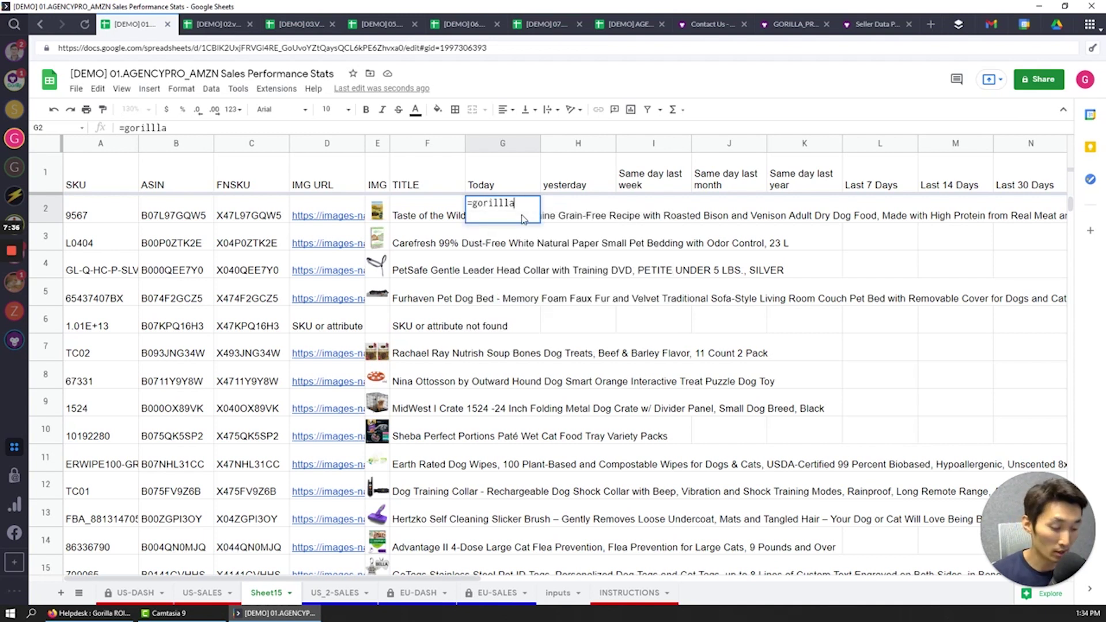
{"action": "type", "text": "_salescou"}
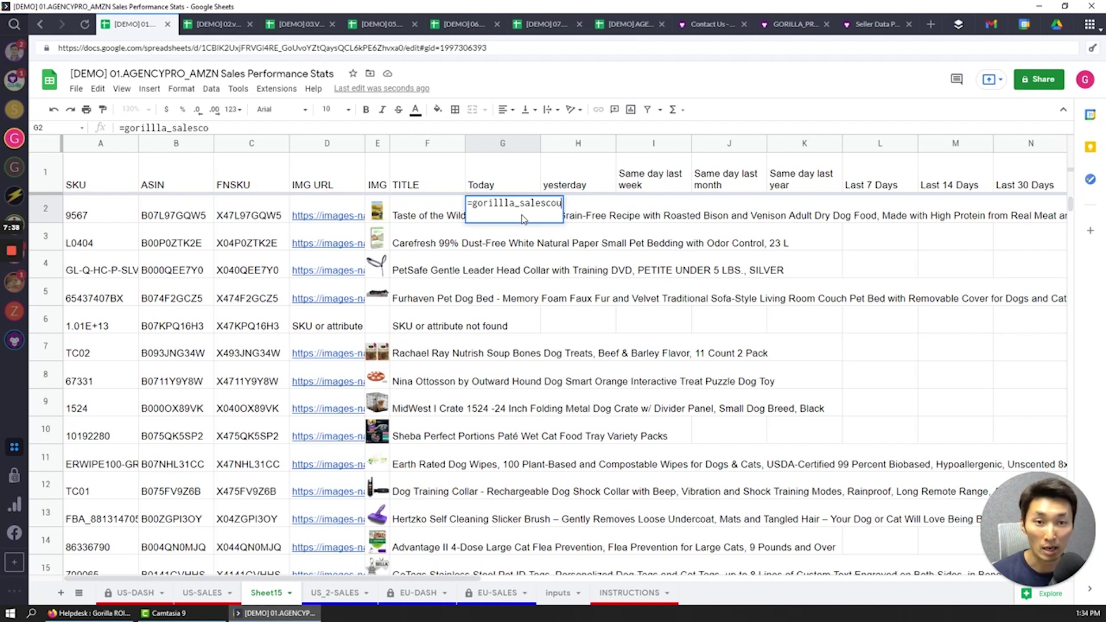
{"action": "key", "text": "Tab"}
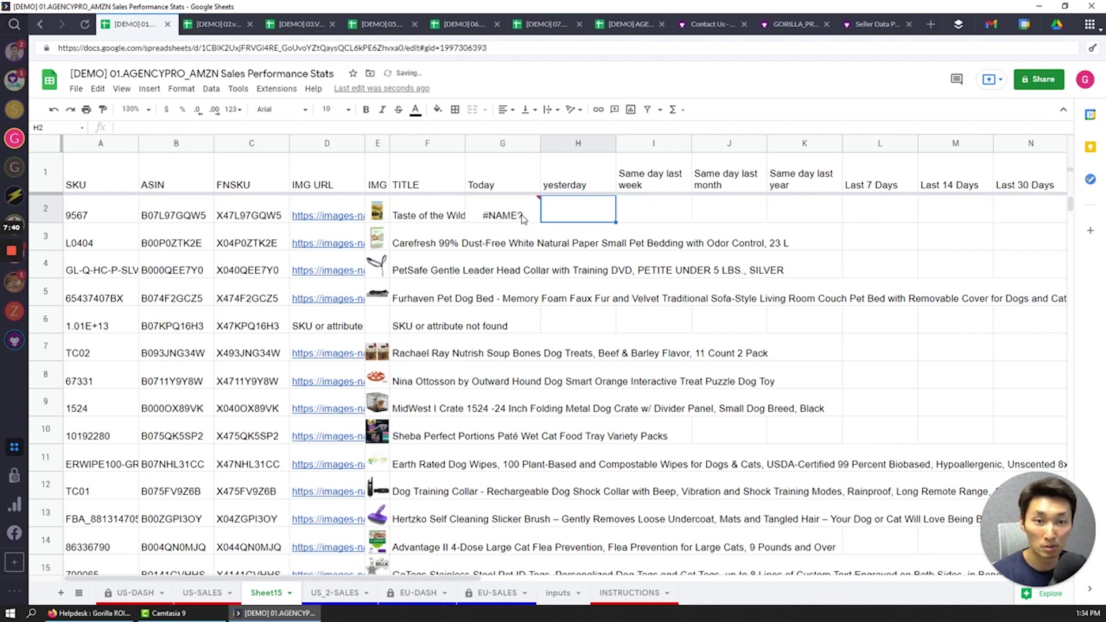
- Correct the misspelled function name in cell G2 so the formula starts with GORILLA_SALESCOUNT
{"action": "double_click", "coordinate": [523, 218]}
{"action": "key", "text": "BackSpace"}
{"action": "key", "text": "BackSpace"}
{"action": "key", "text": "BackSpace"}
{"action": "key", "text": "BackSpace"}
{"action": "key", "text": "BackSpace"}
{"action": "key", "text": "BackSpace"}
{"action": "key", "text": "BackSpace"}
{"action": "key", "text": "BackSpace"}
{"action": "key", "text": "BackSpace"}
{"action": "key", "text": "BackSpace"}
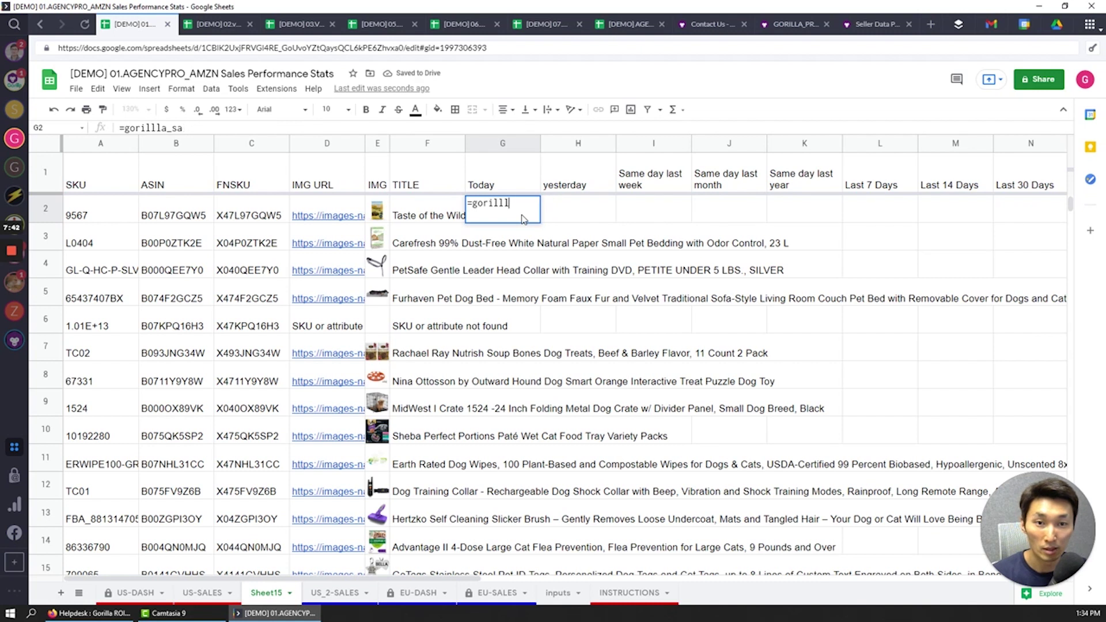
{"action": "key", "text": "BackSpace"}
{"action": "type", "text": "a_sal"}
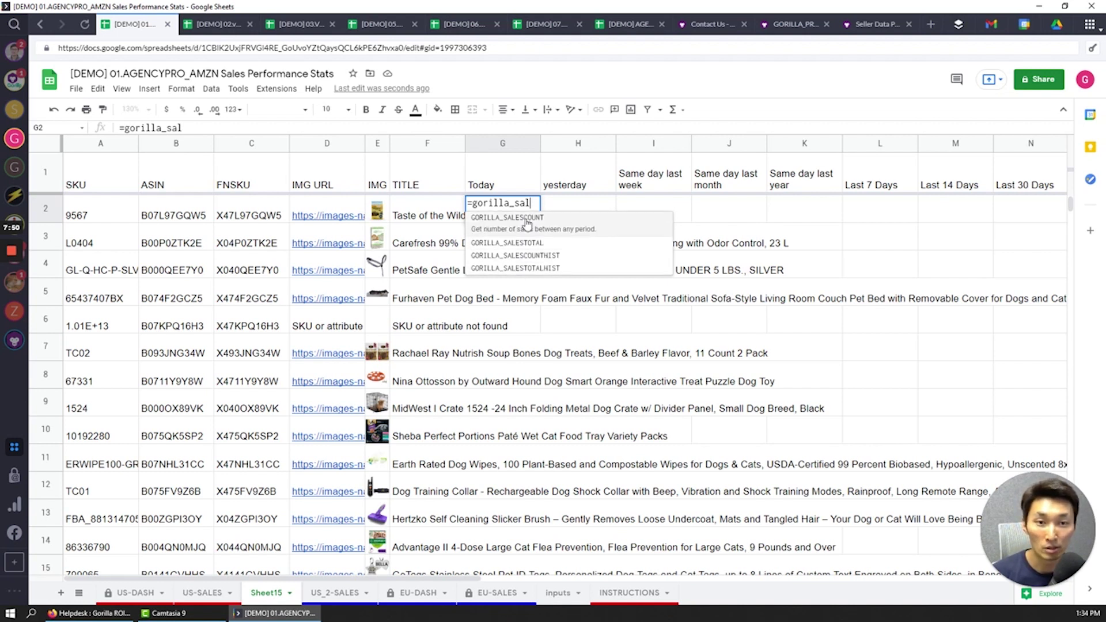
{"action": "left_click", "coordinate": [526, 225]}
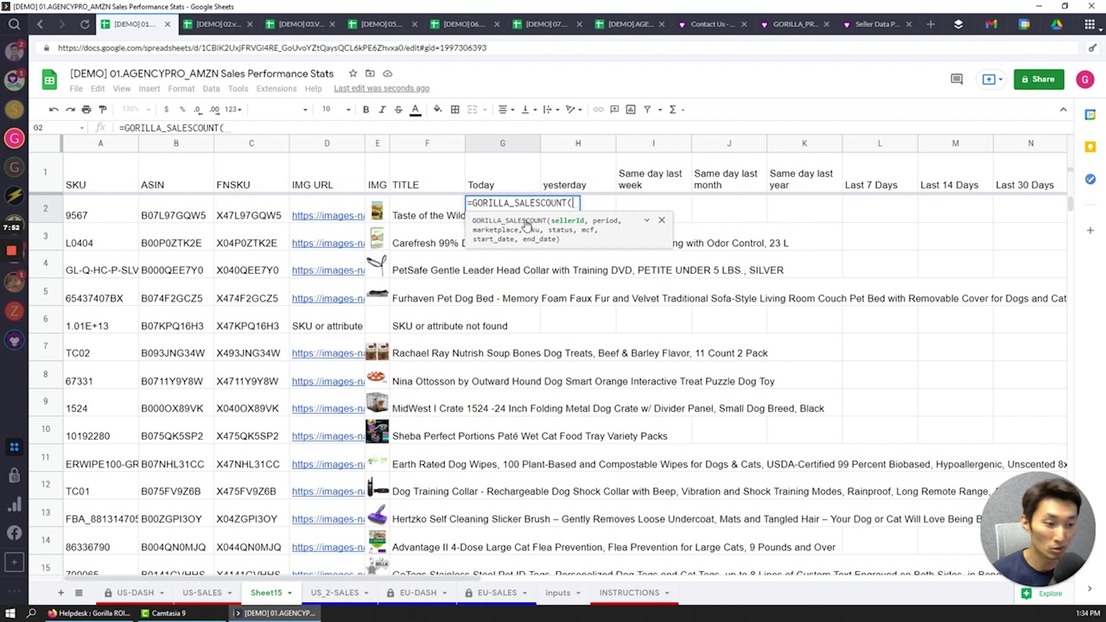
- Give the sales count formula the seller ID "TESTSELLER2" and reference header cell G1 as the period
{"action": "type", "text": "\"TE"}
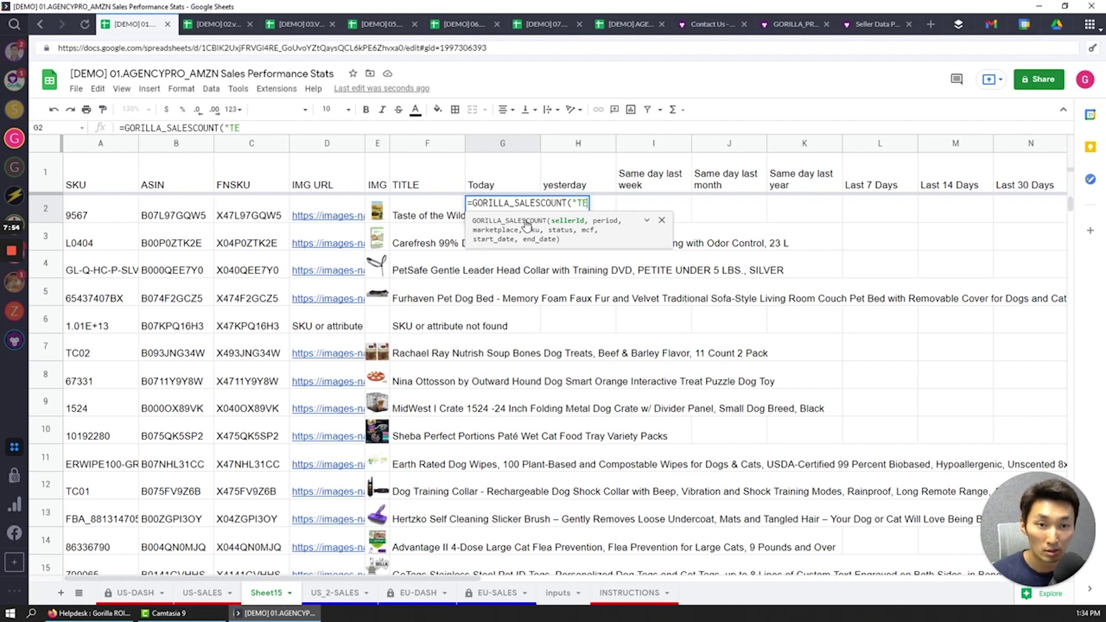
{"action": "type", "text": "STSELLER2\","}
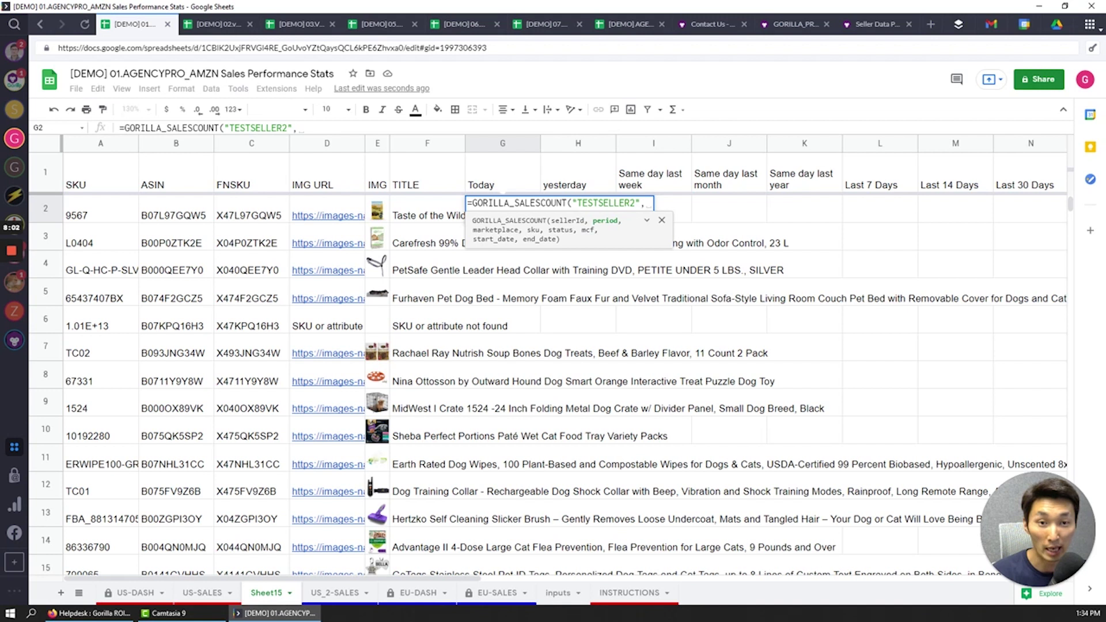
{"action": "left_click", "coordinate": [499, 181]}
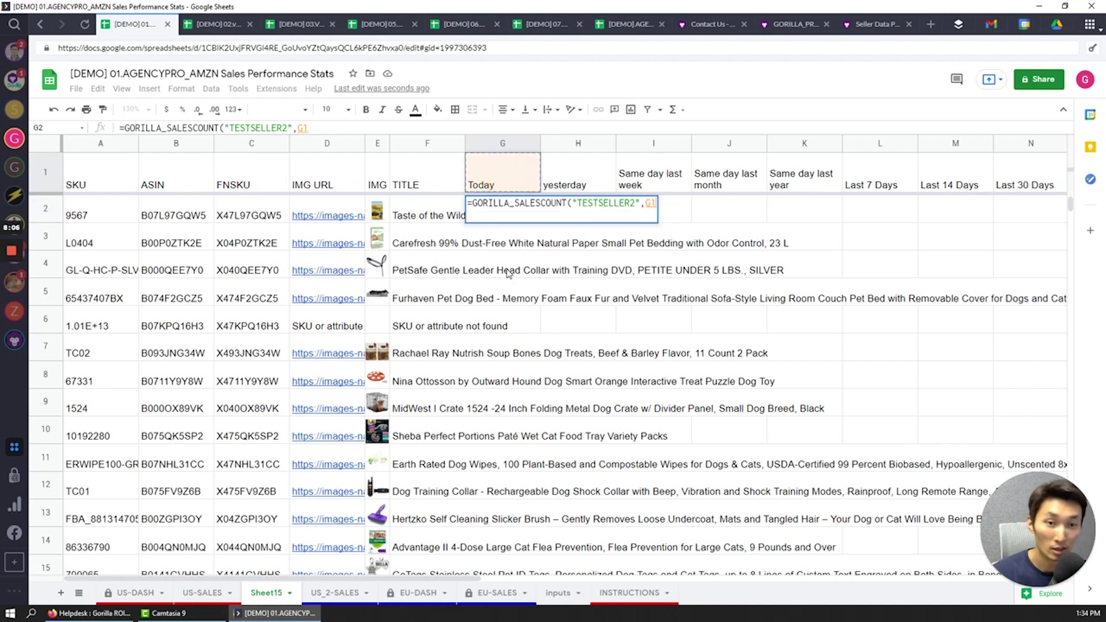
{"action": "type", "text": ","}
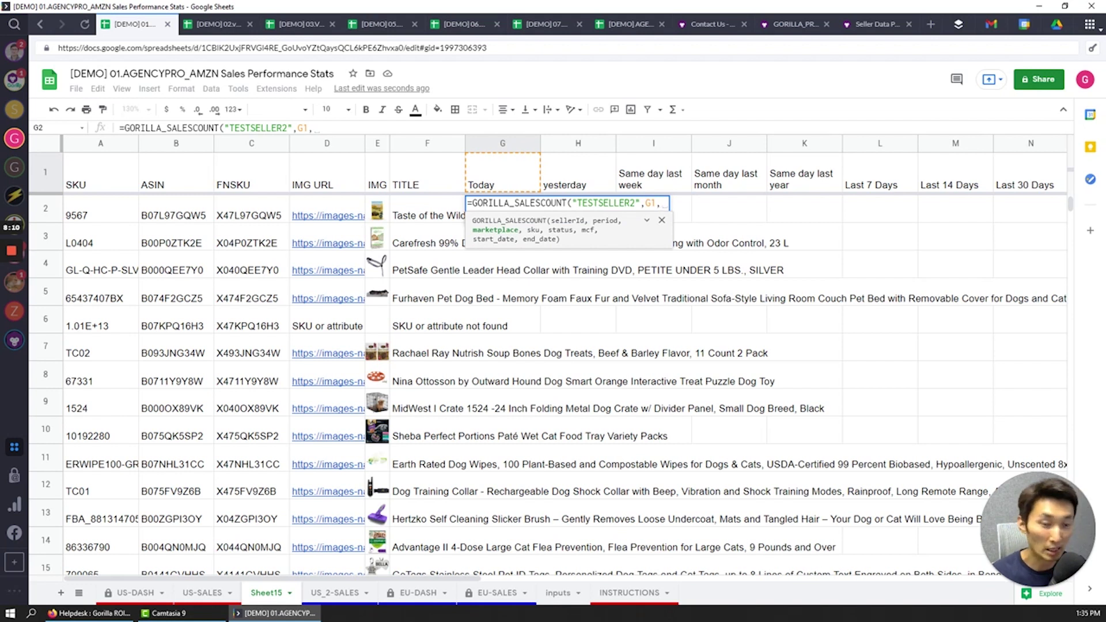
{"action": "type", "text": "\"D"}
{"action": "key", "text": "BackSpace"}
{"action": "type", "text": "UK\""}
{"action": "key", "text": "BackSpace"}
{"action": "key", "text": "BackSpace"}
{"action": "key", "text": "BackSpace"}
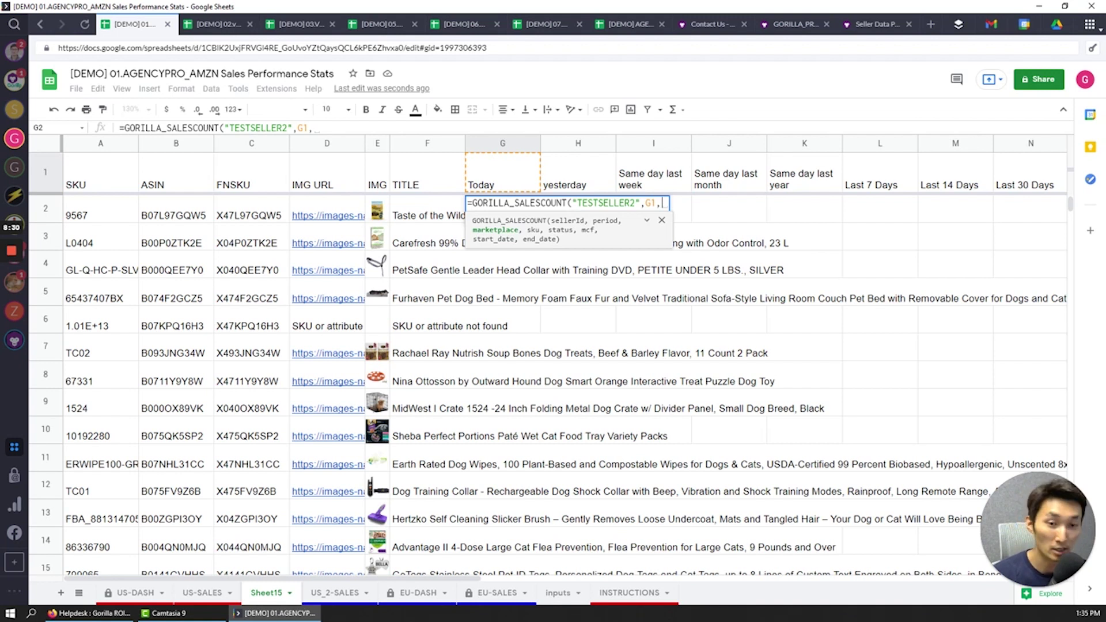
- Leave the marketplace argument empty and use the absolute range $A$2:$A$16 as the SKU argument
{"action": "type", "text": ","}
{"action": "left_click", "coordinate": [98, 231]}
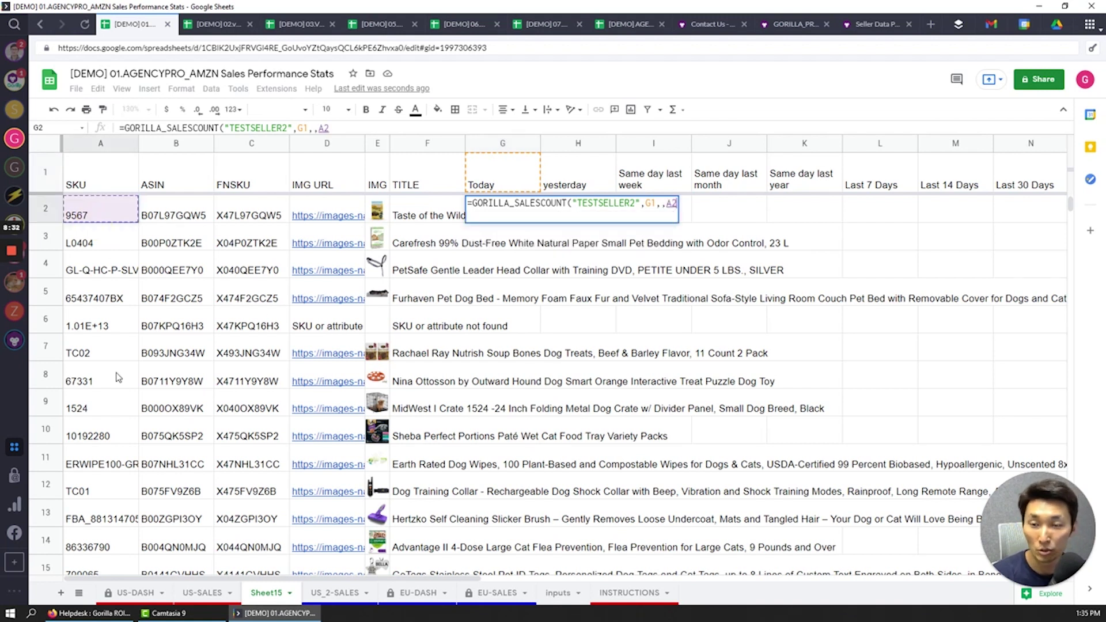
{"action": "scroll", "coordinate": [117, 383], "scroll_direction": "down", "scroll_amount": 3}
{"action": "scroll", "coordinate": [116, 388], "scroll_direction": "up", "scroll_amount": 1}
{"action": "left_click", "coordinate": [112, 410], "text": "shift"}
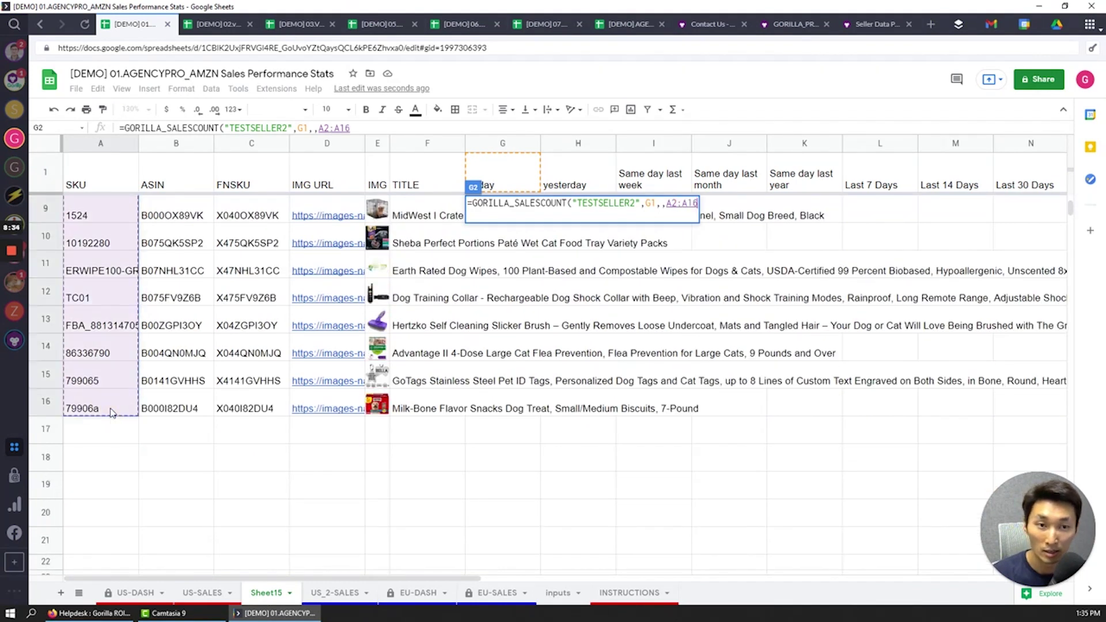
{"action": "scroll", "coordinate": [112, 413], "scroll_direction": "up", "scroll_amount": 3}
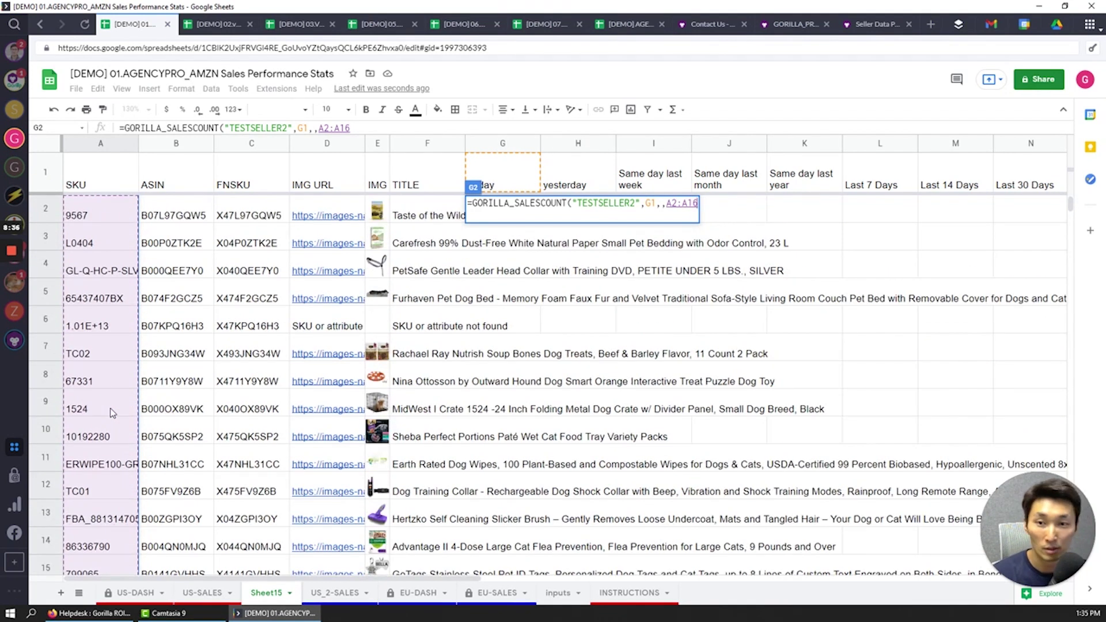
{"action": "key", "text": "F4"}
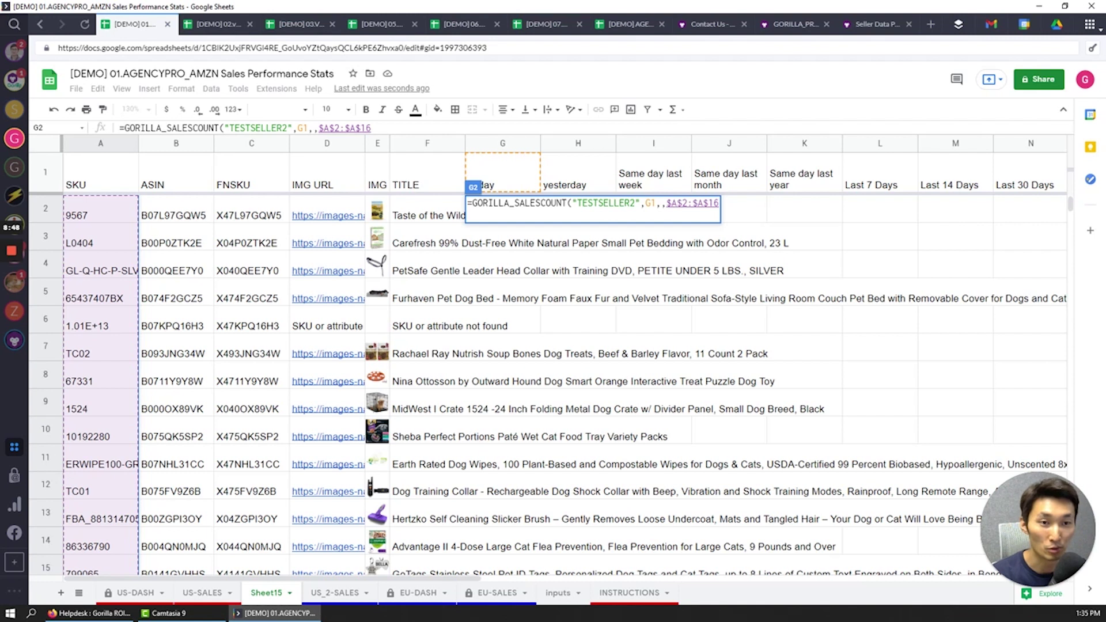
- Set the order status argument to "ALL", consult the function's argument help, and complete the formula in G2
{"action": "type", "text": ","}
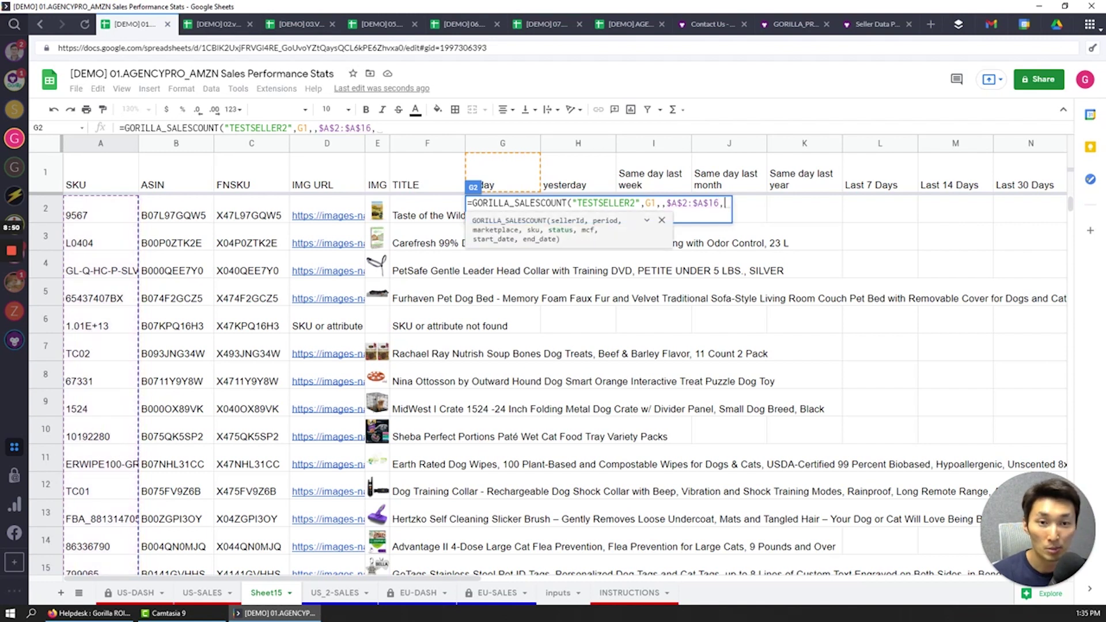
{"action": "type", "text": "\"ALL\""}
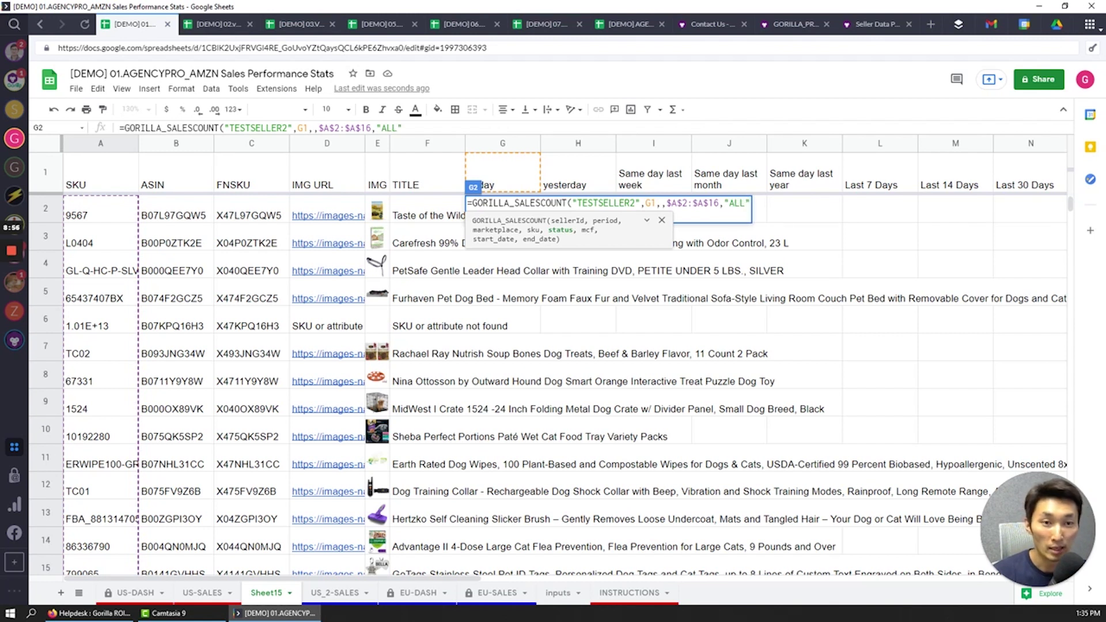
{"action": "left_click", "coordinate": [647, 220]}
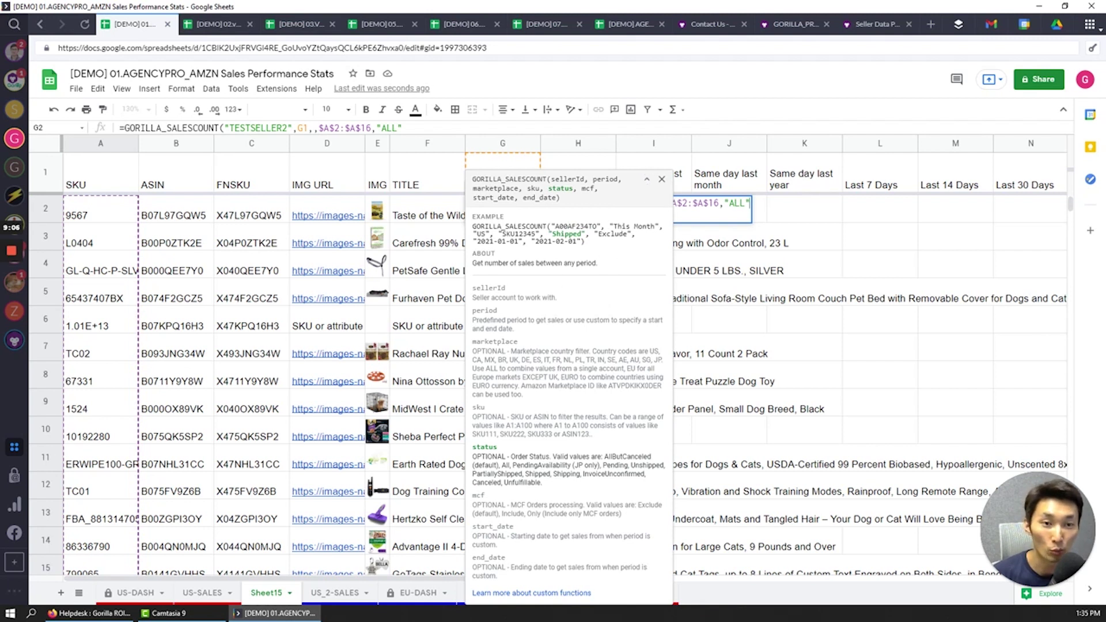
{"action": "left_click", "coordinate": [648, 182]}
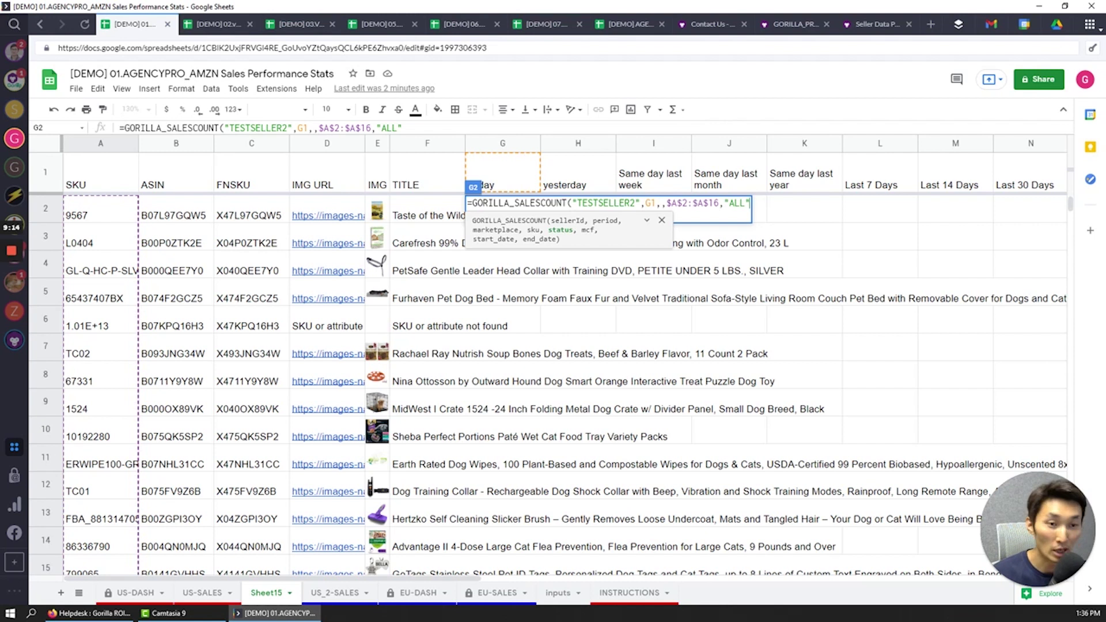
{"action": "type", "text": ")"}
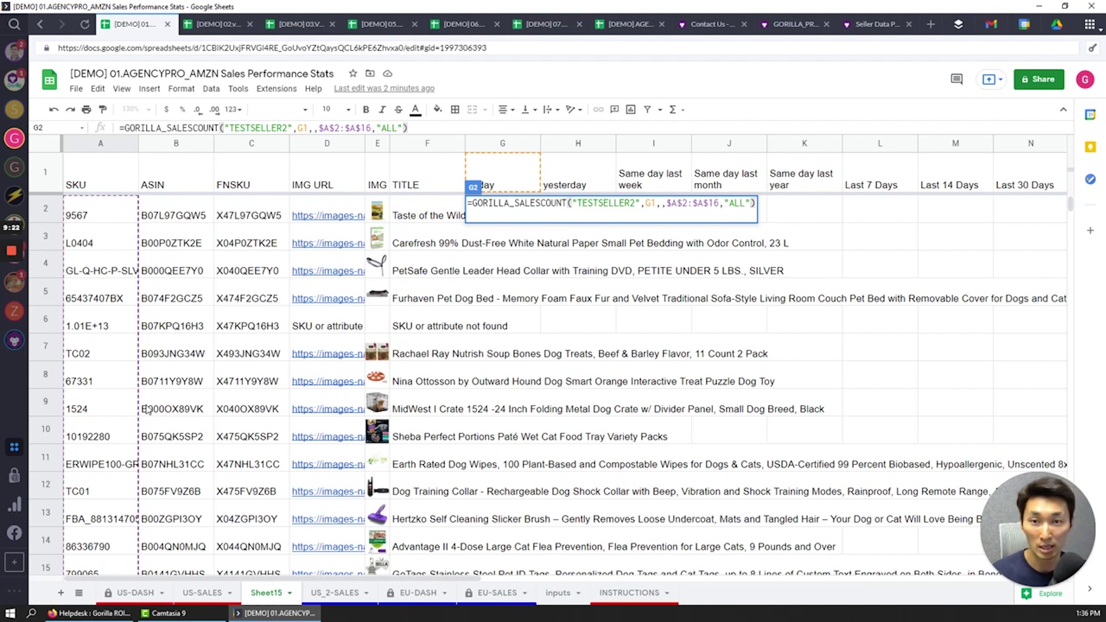
{"action": "key", "text": "ctrl+Return"}
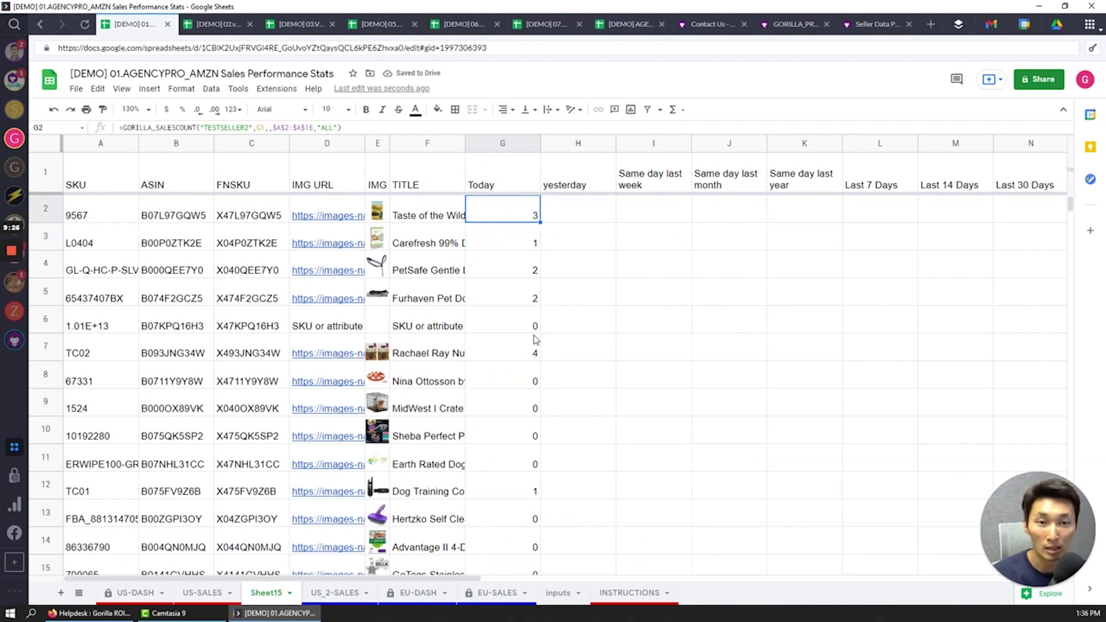
- Fit the width of the Today column G to its contents and look over its sales counts
{"action": "double_click", "coordinate": [540, 139]}
{"action": "left_click", "coordinate": [486, 214]}
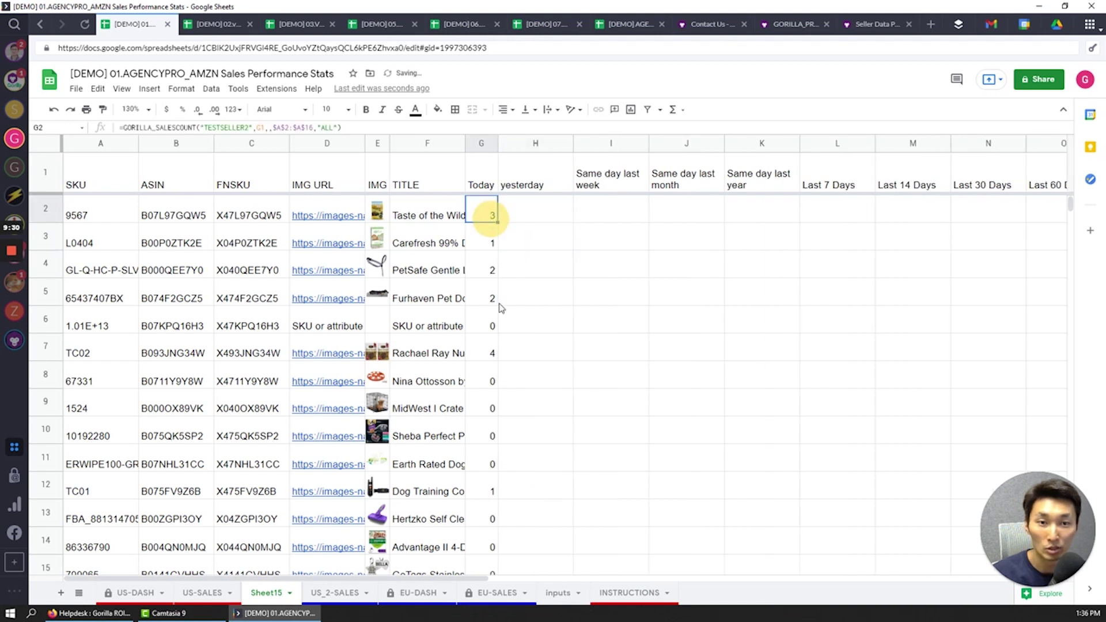
{"action": "scroll", "coordinate": [501, 419], "scroll_direction": "down", "scroll_amount": 3}
{"action": "scroll", "coordinate": [358, 395], "scroll_direction": "up", "scroll_amount": 2}
{"action": "scroll", "coordinate": [357, 396], "scroll_direction": "up", "scroll_amount": 1}
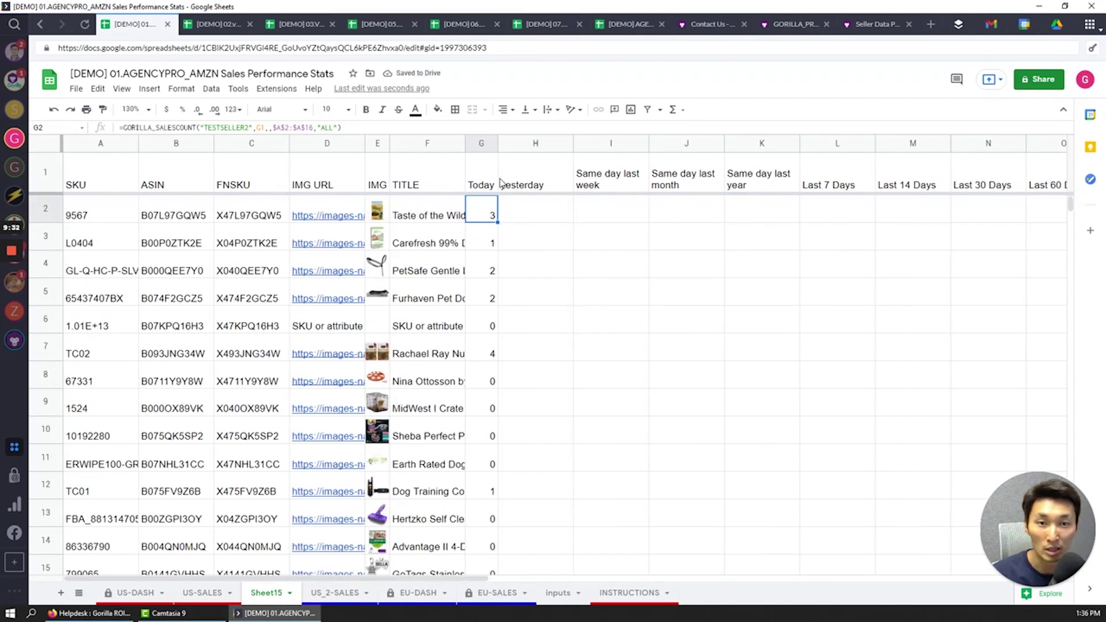
- Fill the sales count formula from G2 across row 2 through U2 and review the period columns
{"action": "left_click", "coordinate": [521, 221]}
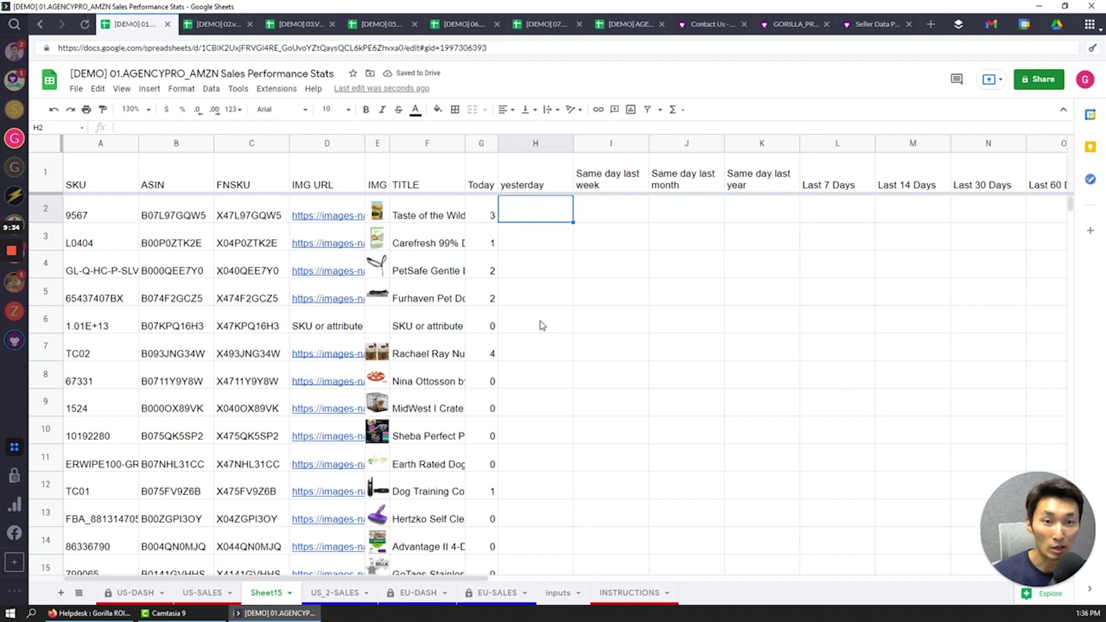
{"action": "left_click", "coordinate": [496, 218]}
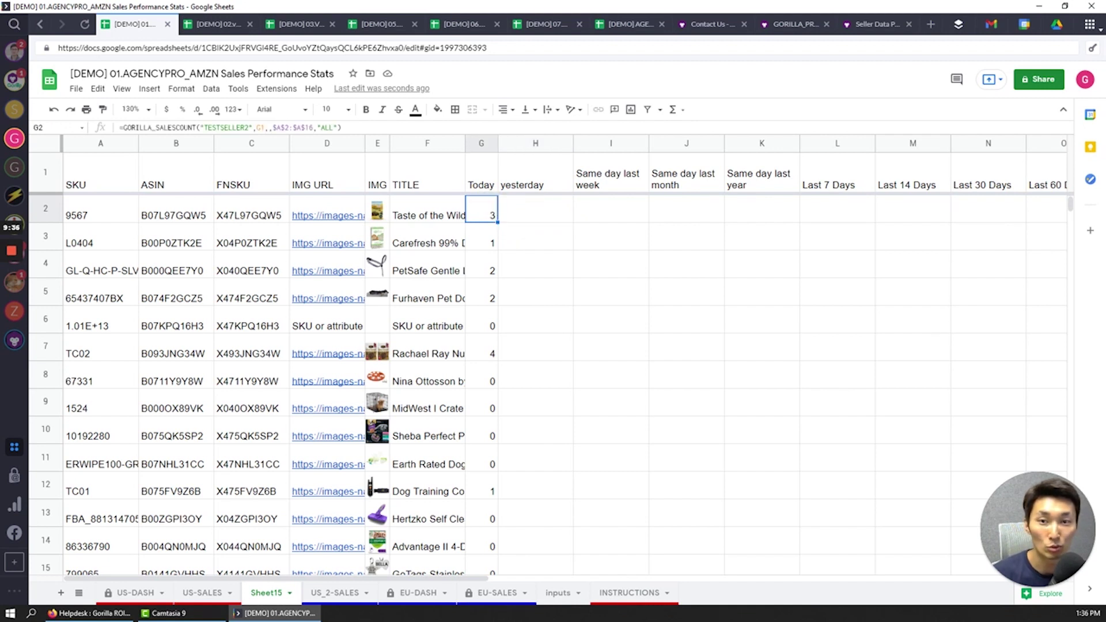
{"action": "left_click_drag", "start_coordinate": [497, 221], "coordinate": [929, 217]}
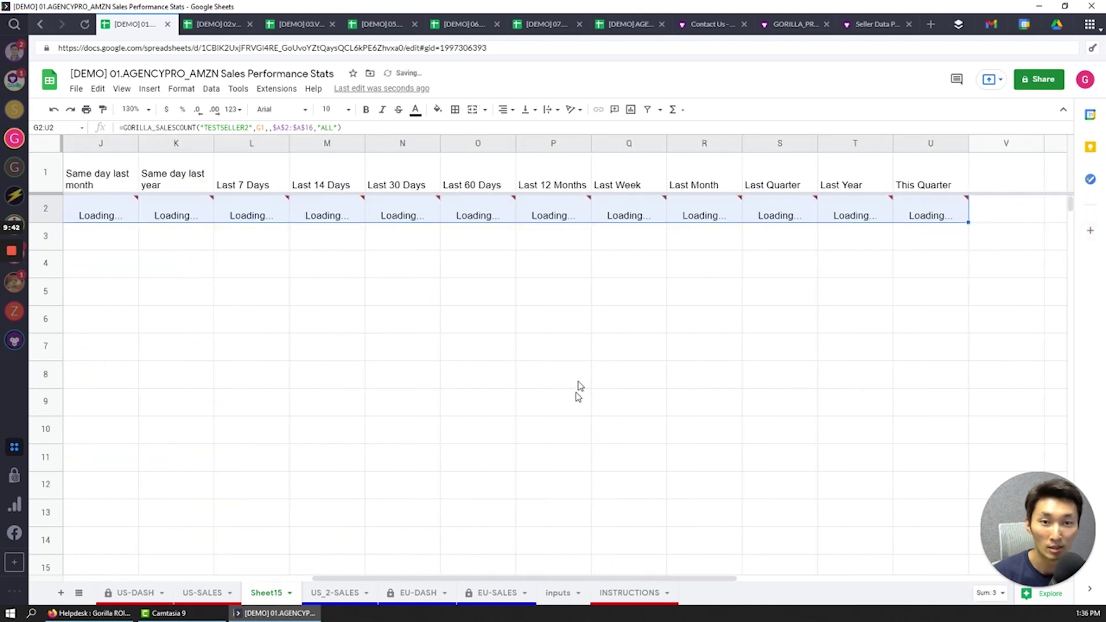
{"action": "left_click_drag", "start_coordinate": [617, 582], "coordinate": [449, 576]}
{"action": "left_click", "coordinate": [470, 295]}
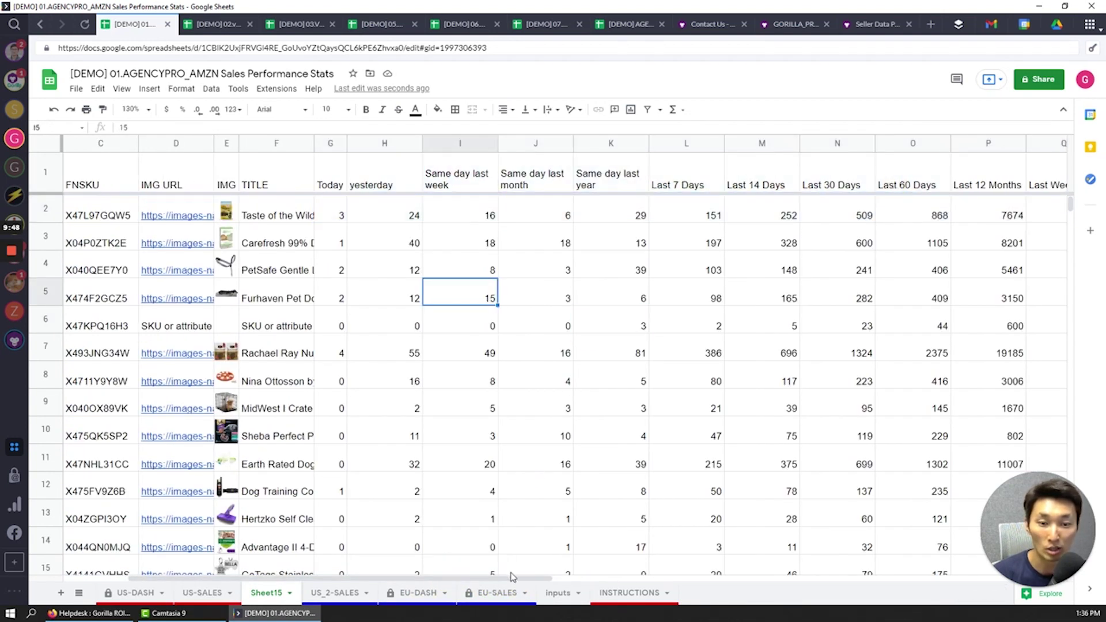
{"action": "left_click_drag", "start_coordinate": [523, 582], "coordinate": [502, 548]}
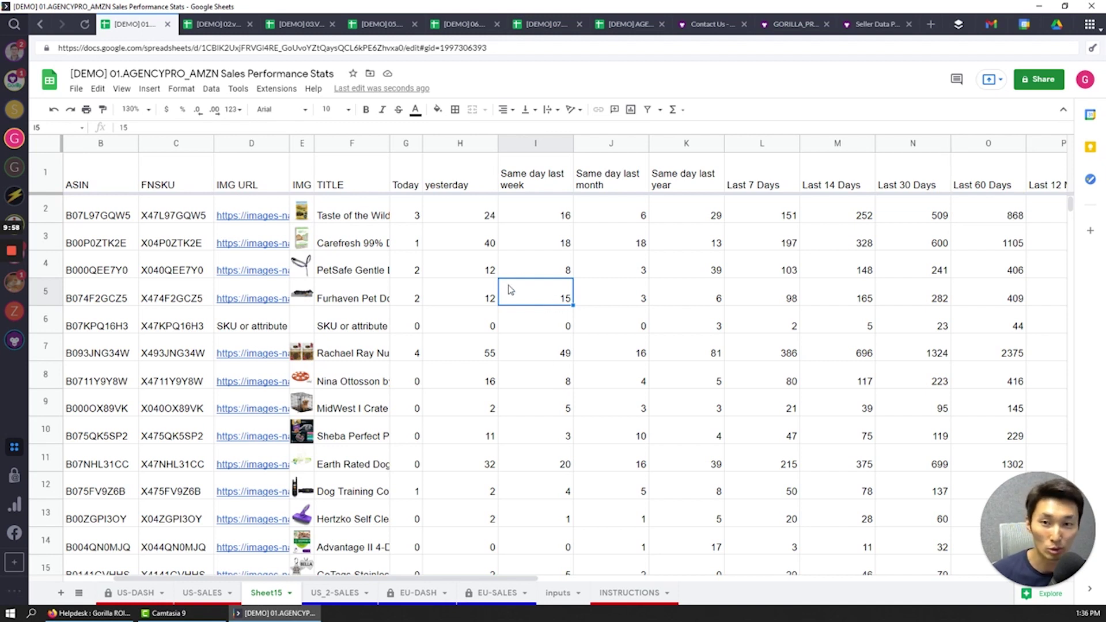
- Look over the ASIN column and the sales counts on Sheet15, including the SKU column at the start of the sheet
{"action": "left_click_drag", "start_coordinate": [110, 216], "coordinate": [124, 482]}
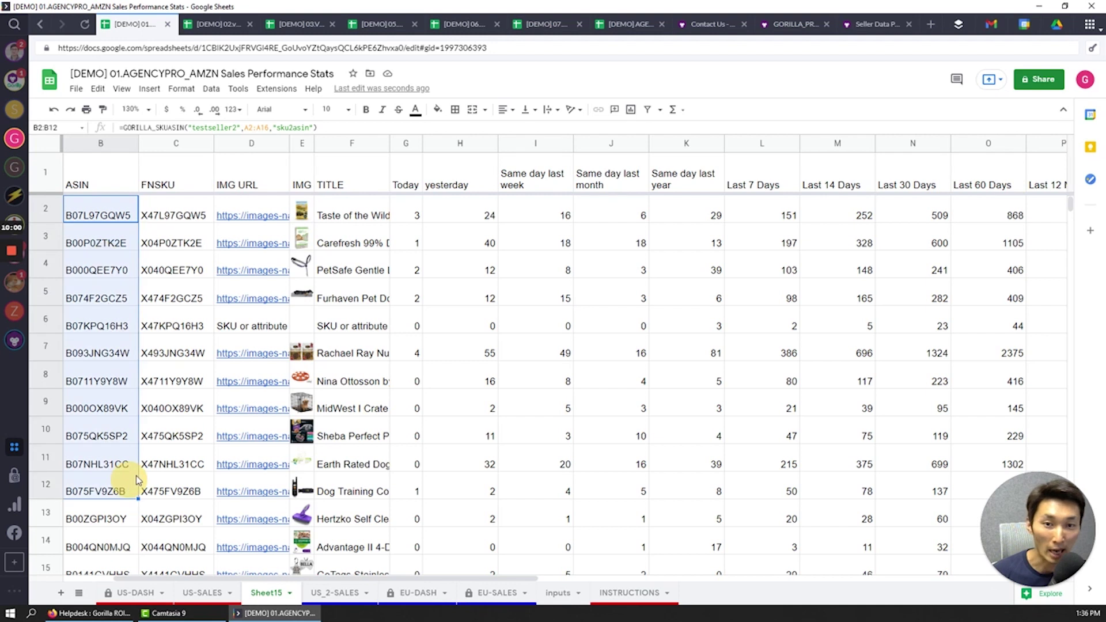
{"action": "left_click", "coordinate": [645, 345]}
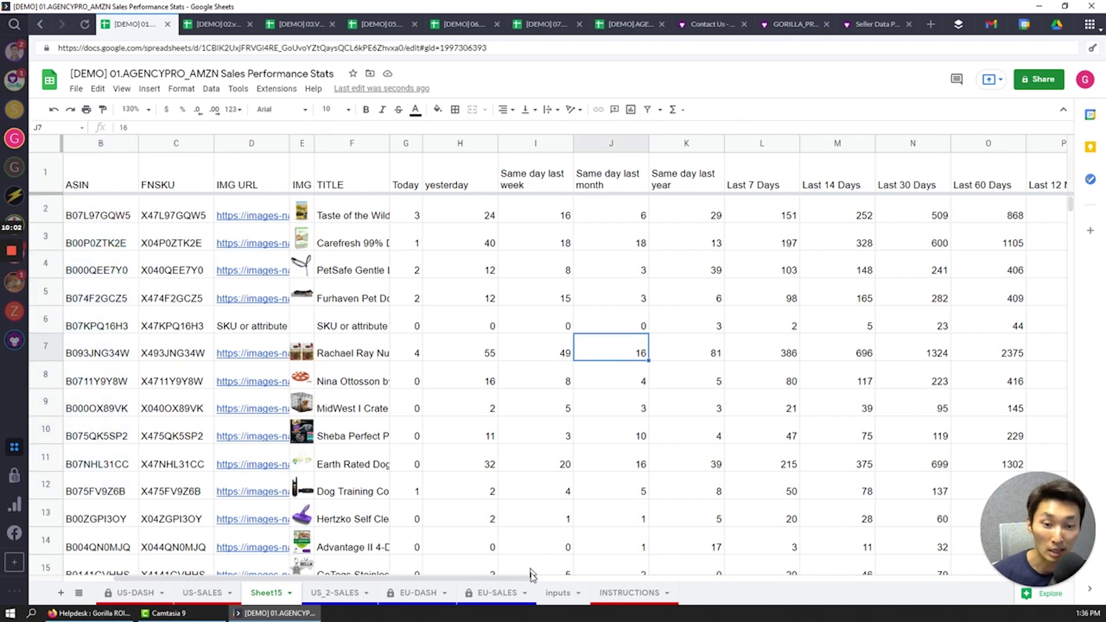
{"action": "left_click_drag", "start_coordinate": [534, 578], "coordinate": [460, 563]}
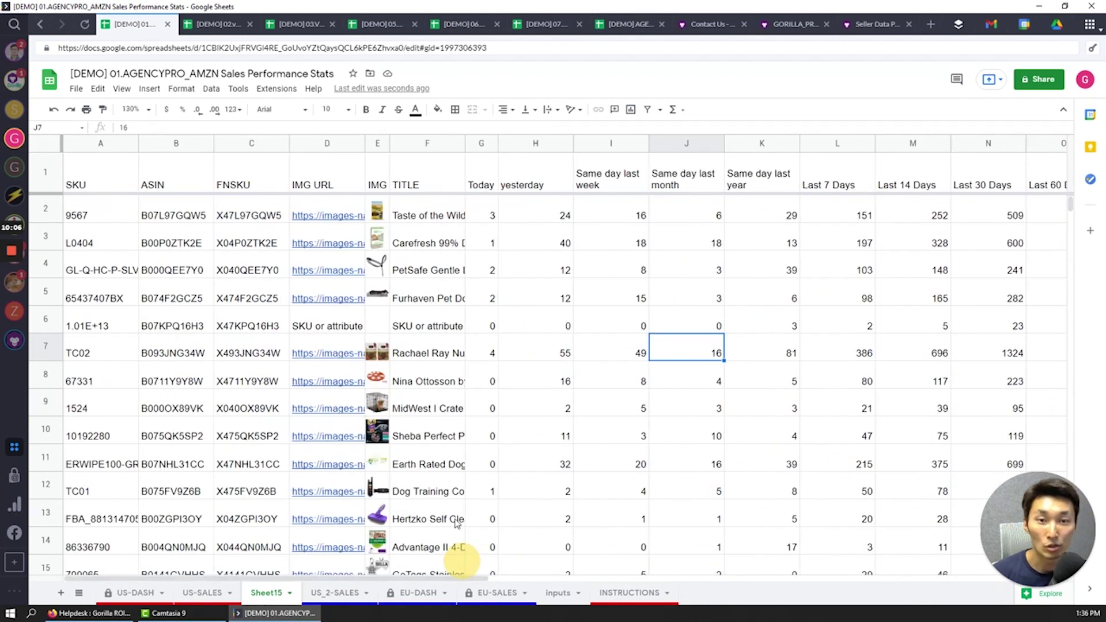
{"action": "left_click", "coordinate": [614, 314]}
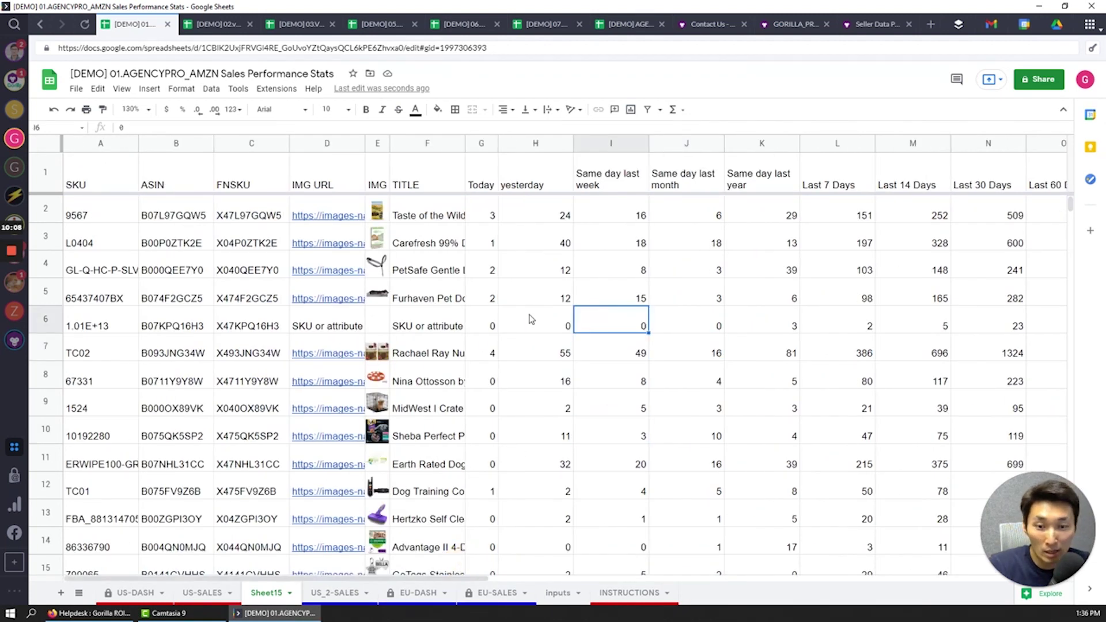
- Examine the Amazon Sales Performance block B3:I13 on the US-DASH sheet and return to Sheet15
{"action": "left_click", "coordinate": [136, 592]}
{"action": "left_click_drag", "start_coordinate": [160, 225], "coordinate": [536, 531]}
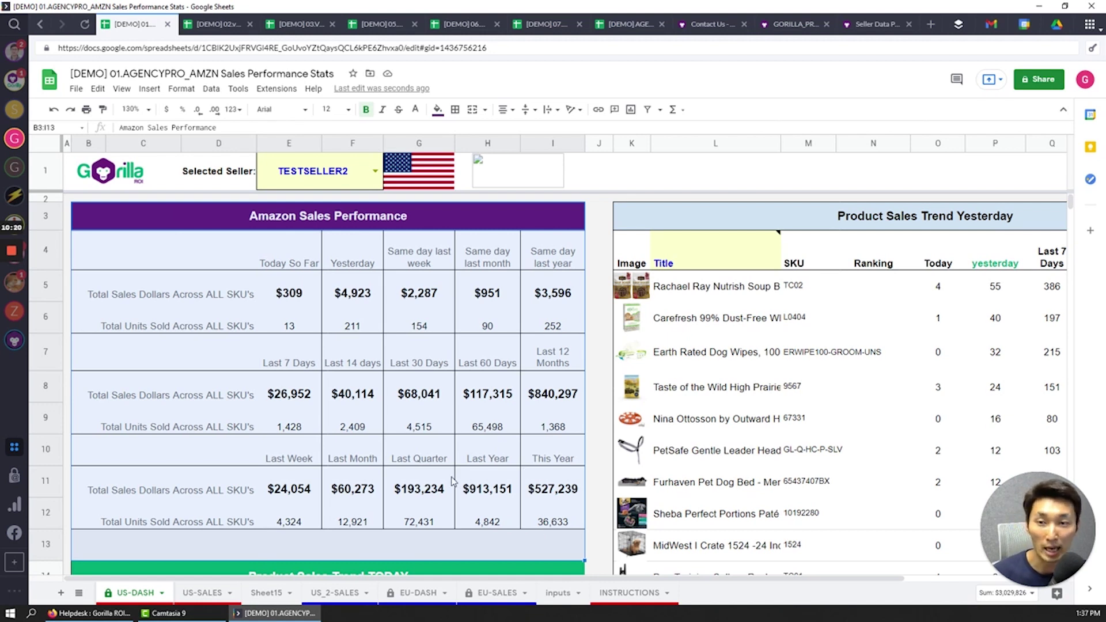
{"action": "left_click", "coordinate": [263, 591]}
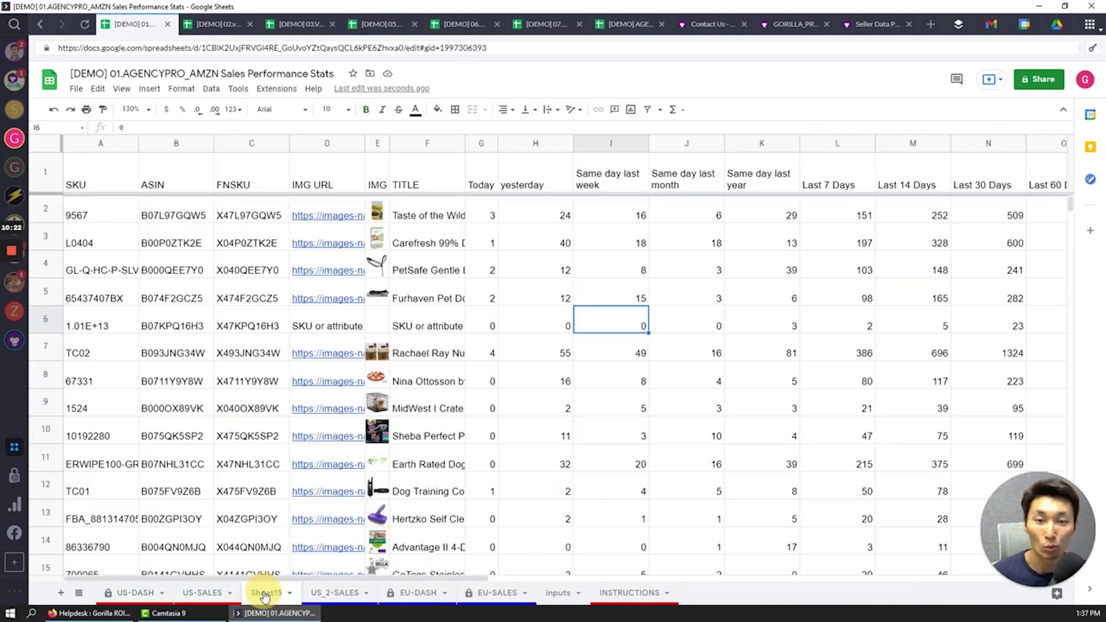
- Open the sales count formula in H2 under the yesterday header to inspect its arguments
{"action": "left_click", "coordinate": [616, 271]}
{"action": "left_click", "coordinate": [558, 231]}
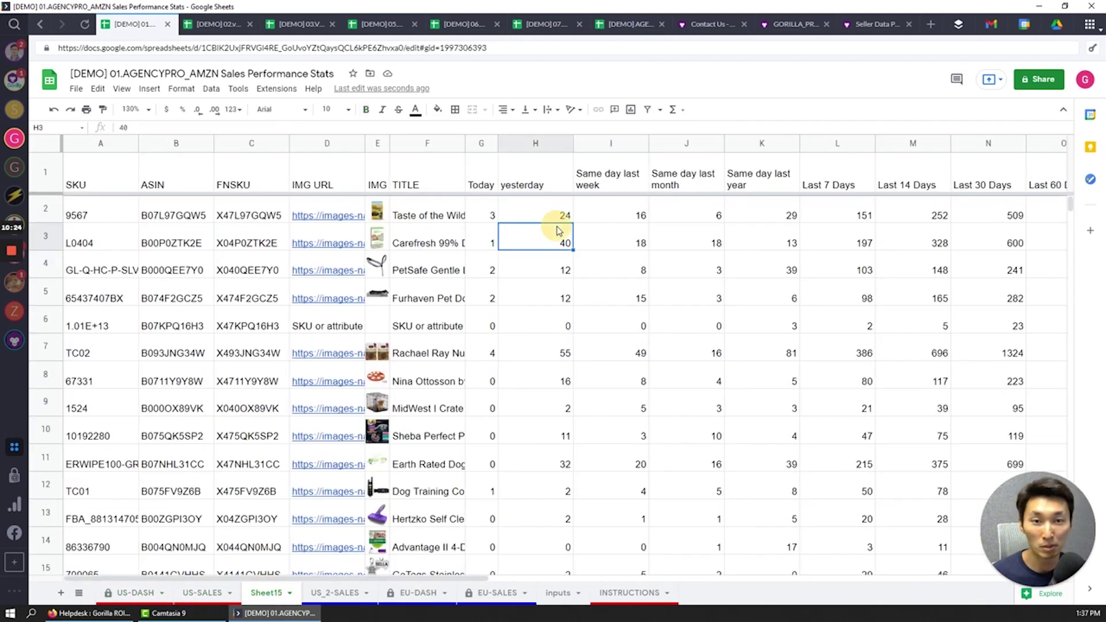
{"action": "left_click", "coordinate": [548, 215]}
{"action": "double_click", "coordinate": [550, 216]}
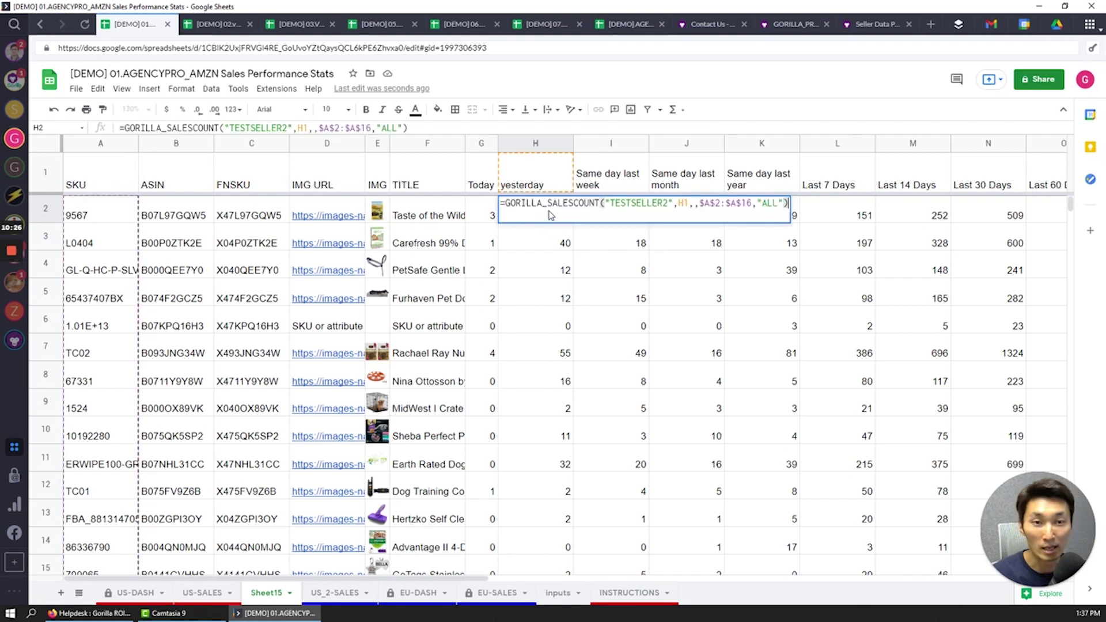